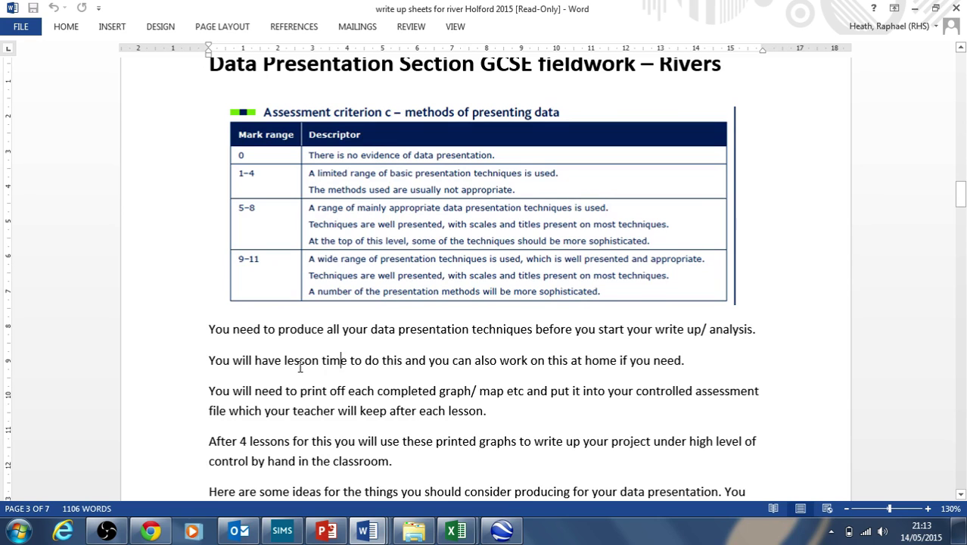
Read through the data presentation guidance, from the assessment criteria to the width line graph and the cross section examples.
{"action": "scroll", "coordinate": [299, 367], "scroll_direction": "down", "scroll_amount": 3}
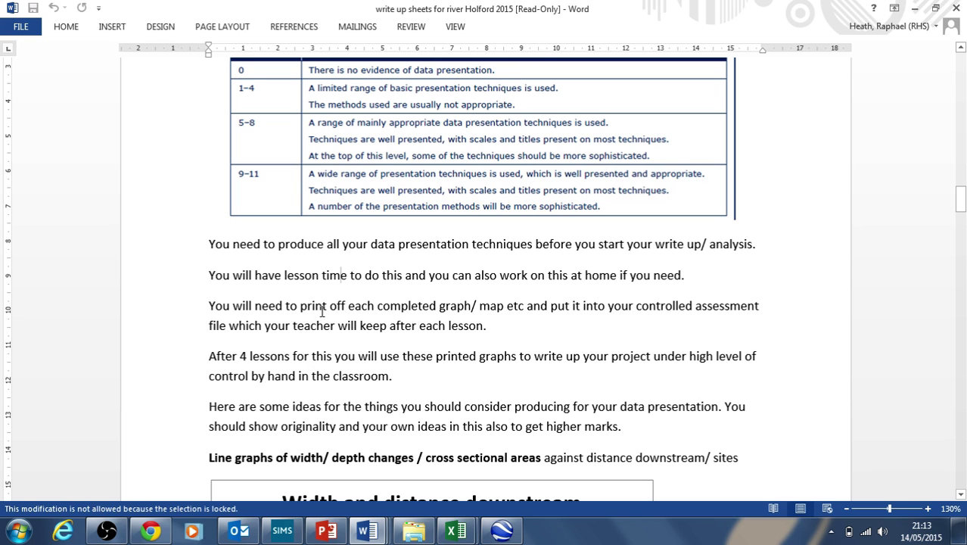
{"action": "scroll", "coordinate": [322, 310], "scroll_direction": "down", "scroll_amount": 1}
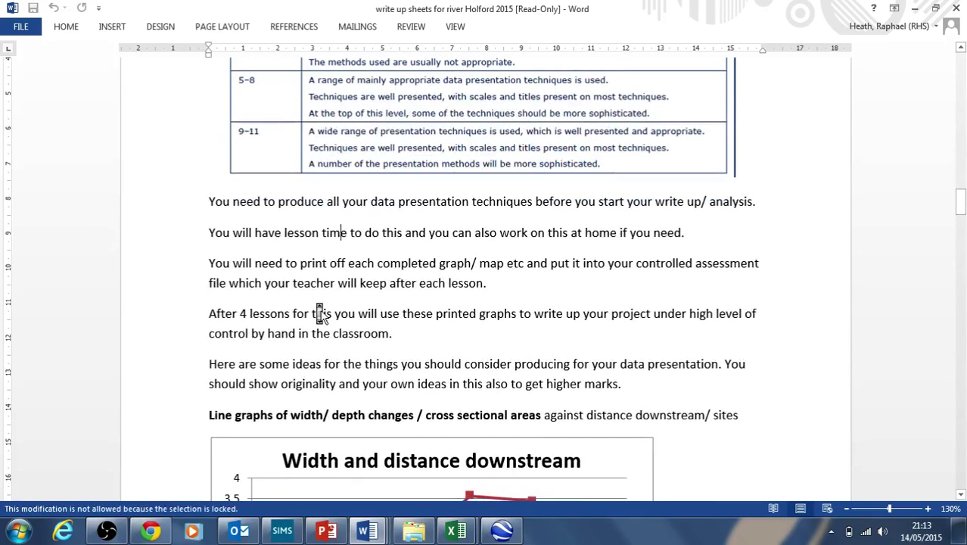
{"action": "scroll", "coordinate": [320, 312], "scroll_direction": "down", "scroll_amount": 1}
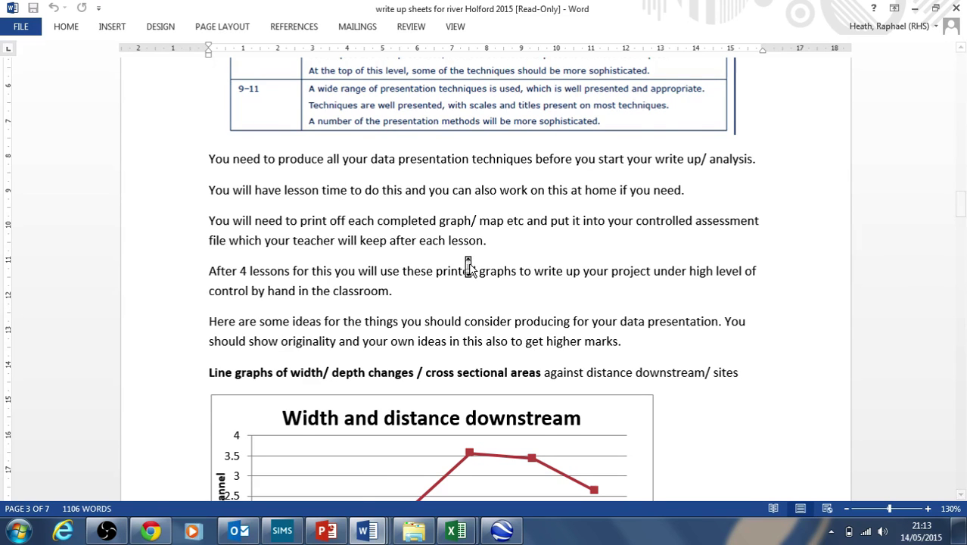
{"action": "scroll", "coordinate": [463, 454], "scroll_direction": "down", "scroll_amount": 4}
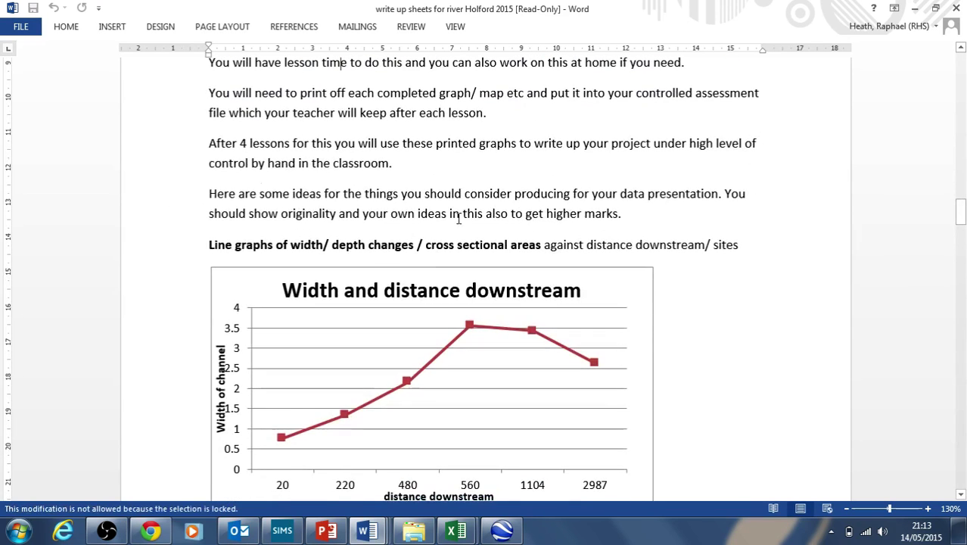
{"action": "scroll", "coordinate": [662, 284], "scroll_direction": "down", "scroll_amount": 1}
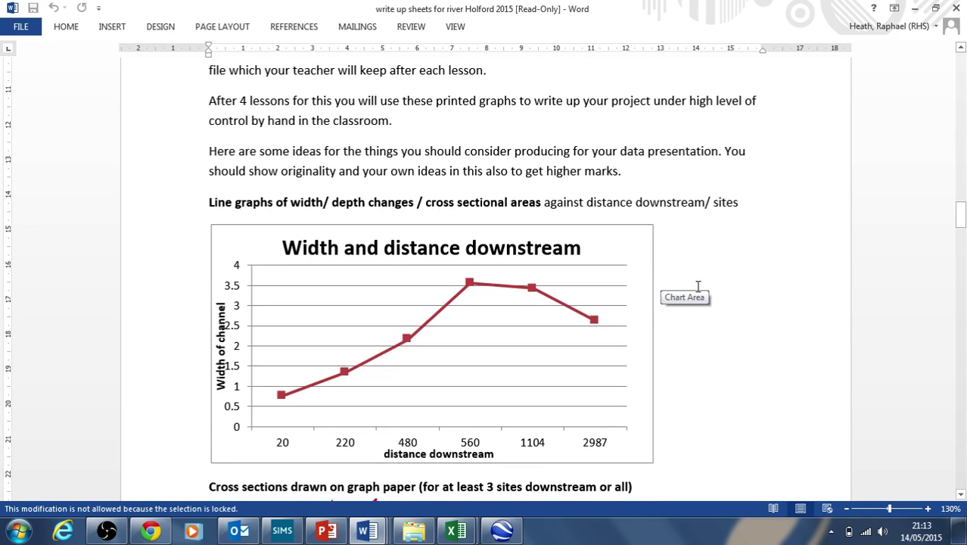
{"action": "scroll", "coordinate": [738, 281], "scroll_direction": "down", "scroll_amount": 1}
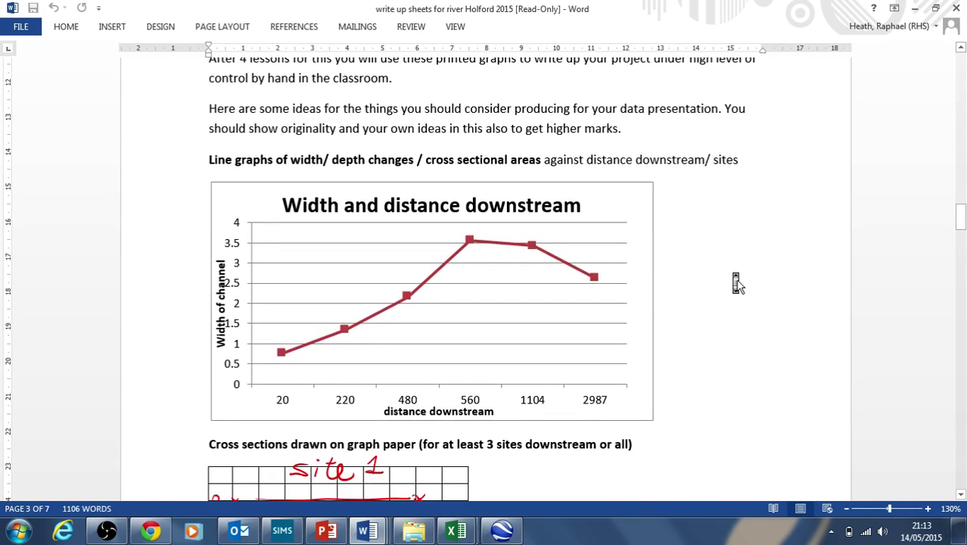
{"action": "scroll", "coordinate": [738, 281], "scroll_direction": "down", "scroll_amount": 3}
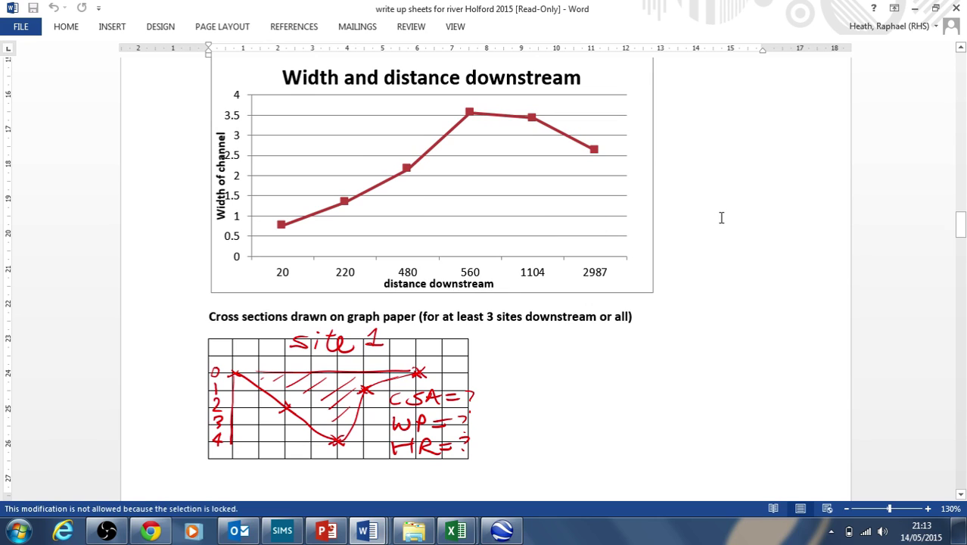
{"action": "scroll", "coordinate": [721, 218], "scroll_direction": "down", "scroll_amount": 4}
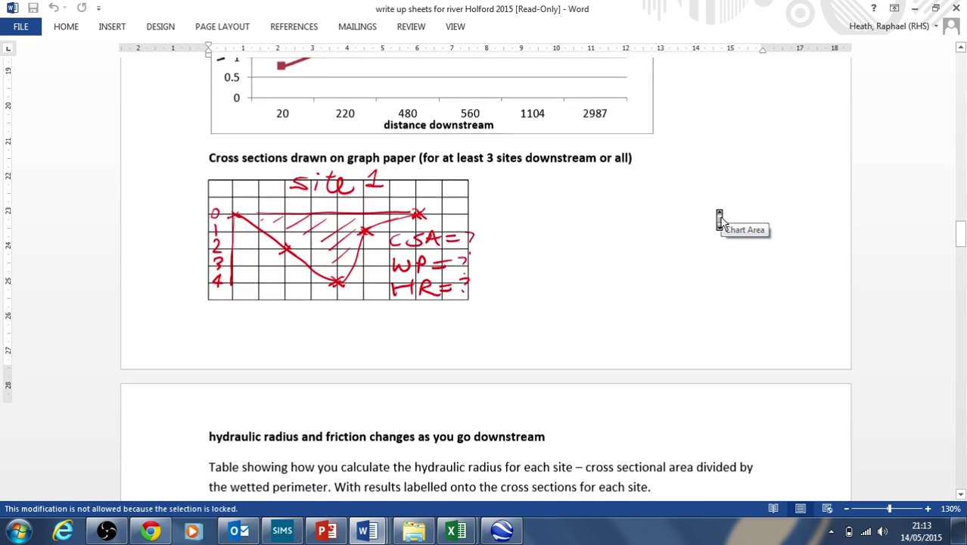
{"action": "scroll", "coordinate": [720, 219], "scroll_direction": "up", "scroll_amount": 5}
{"action": "scroll", "coordinate": [721, 218], "scroll_direction": "down", "scroll_amount": 6}
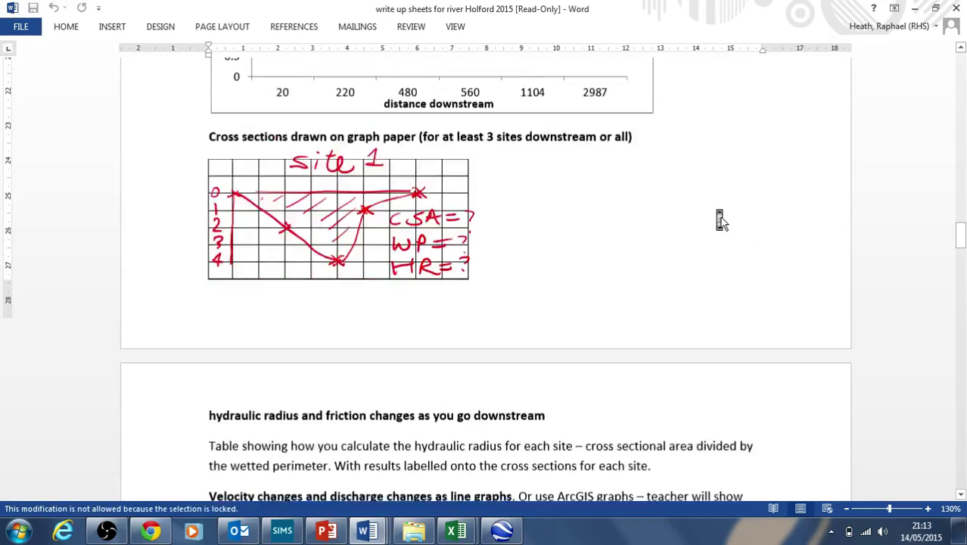
Examine the section on velocity and discharge line graphs, highlighting its instructions on using ArcGIS graphs.
{"action": "scroll", "coordinate": [721, 219], "scroll_direction": "down", "scroll_amount": 8}
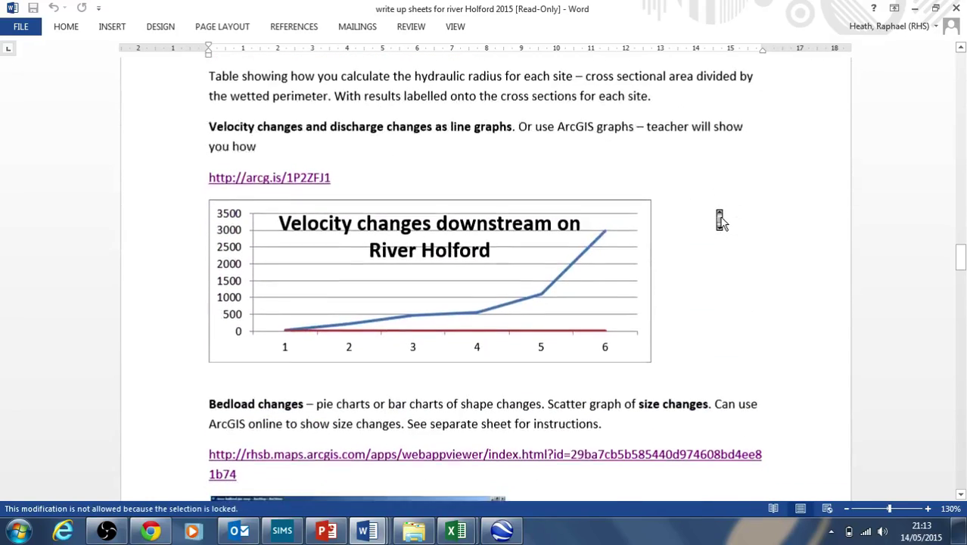
{"action": "scroll", "coordinate": [721, 219], "scroll_direction": "down", "scroll_amount": 1}
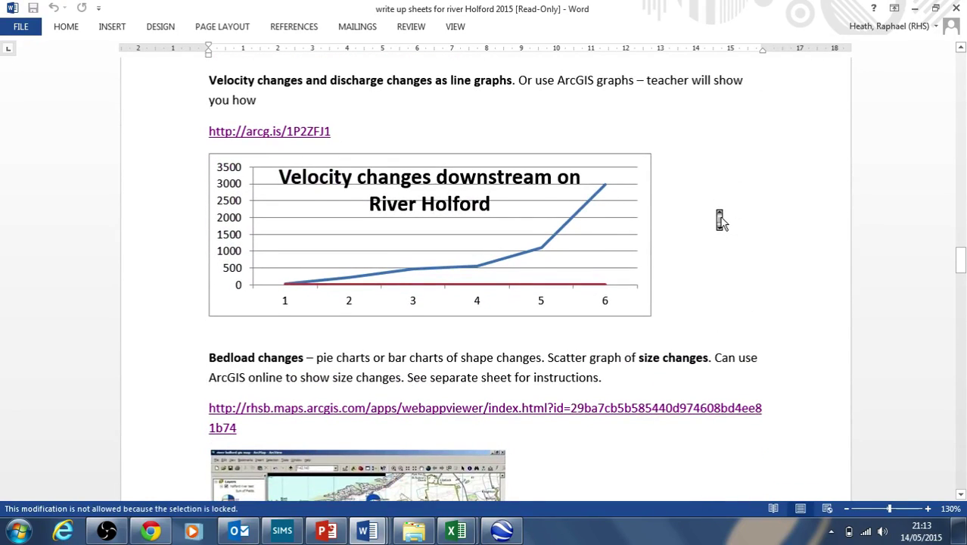
{"action": "scroll", "coordinate": [720, 219], "scroll_direction": "up", "scroll_amount": 1}
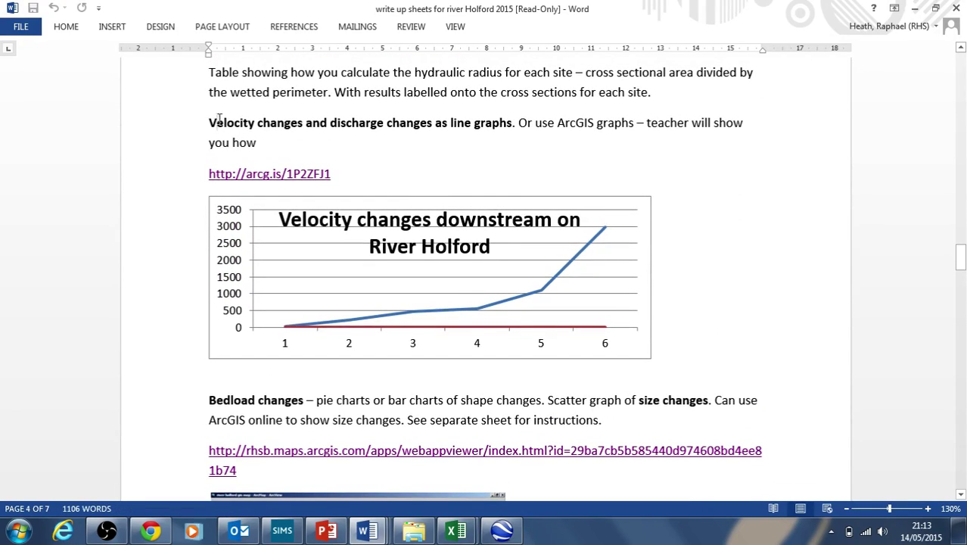
{"action": "left_click_drag", "start_coordinate": [215, 124], "coordinate": [467, 136]}
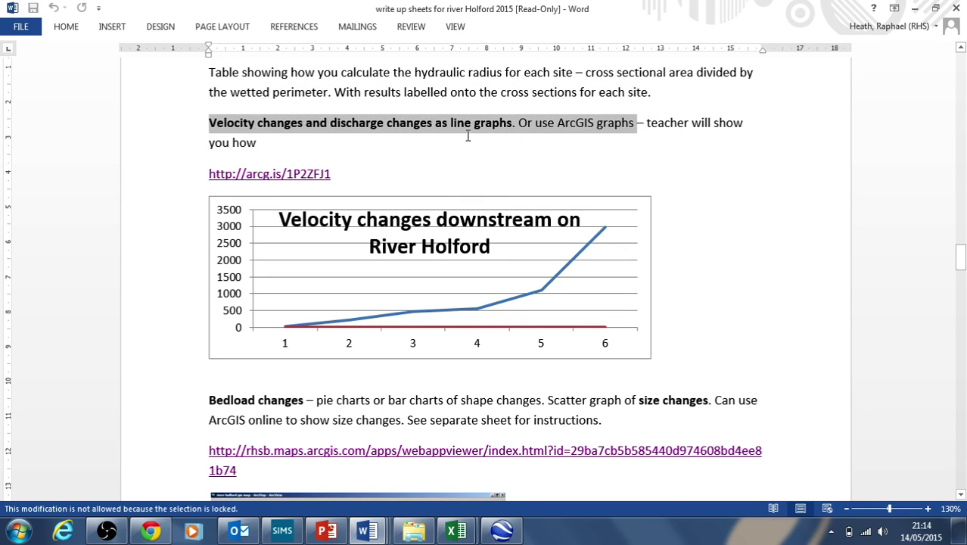
{"action": "left_click", "coordinate": [215, 140]}
{"action": "left_click_drag", "start_coordinate": [215, 140], "coordinate": [261, 144]}
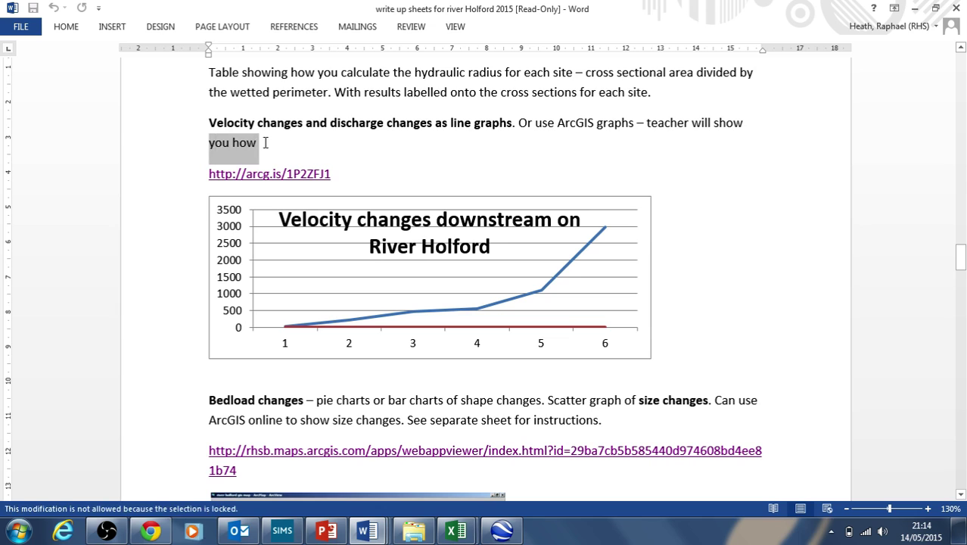
{"action": "left_click", "coordinate": [296, 144]}
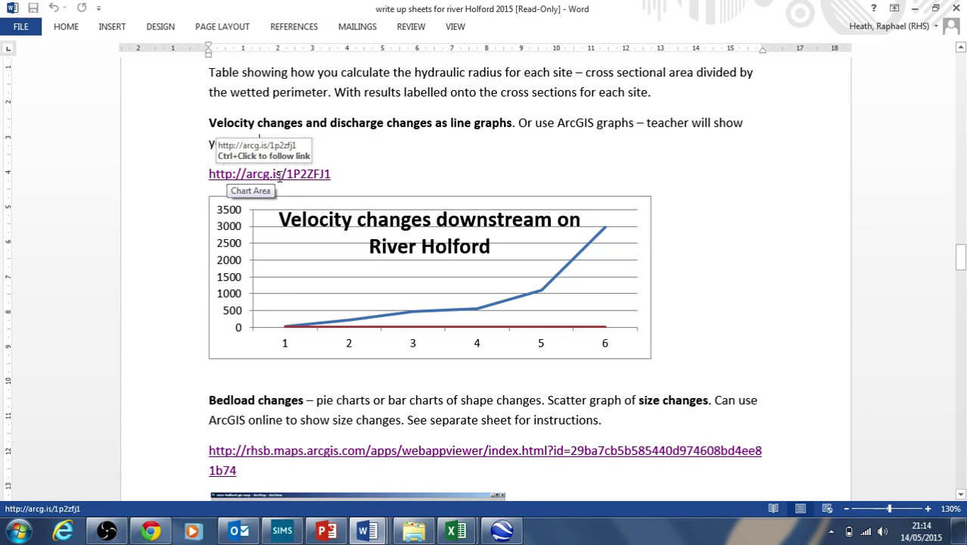
Switch to the River Holford data 2015 map in Chrome and display its legend.
{"action": "left_click", "coordinate": [155, 530]}
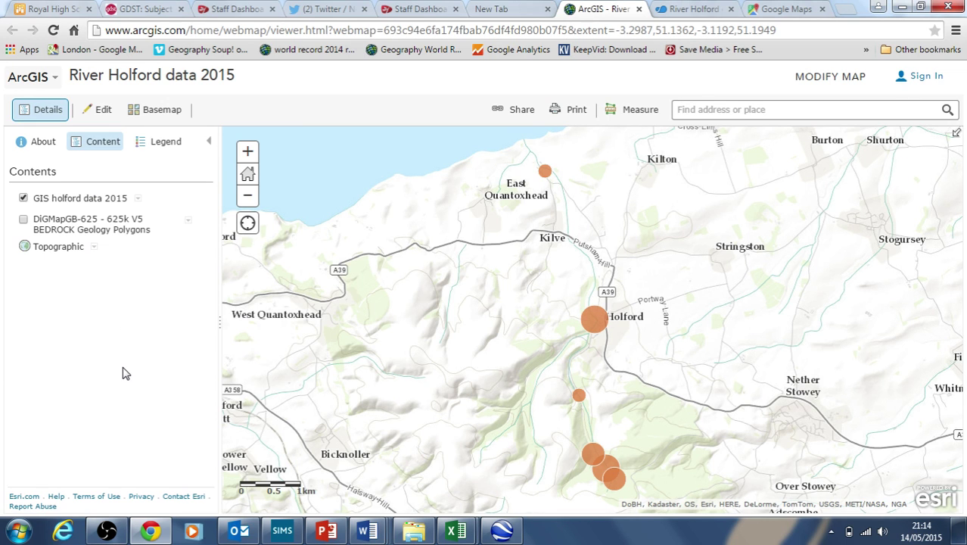
{"action": "left_click", "coordinate": [145, 144]}
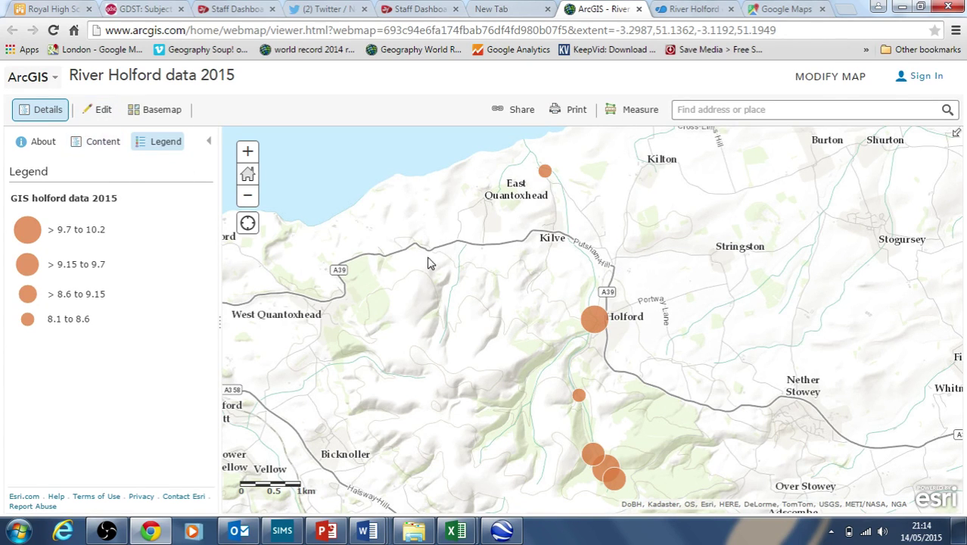
Return to the map's layer contents, then show the bedrock geology polygons layer briefly and hide it again.
{"action": "left_click", "coordinate": [104, 146]}
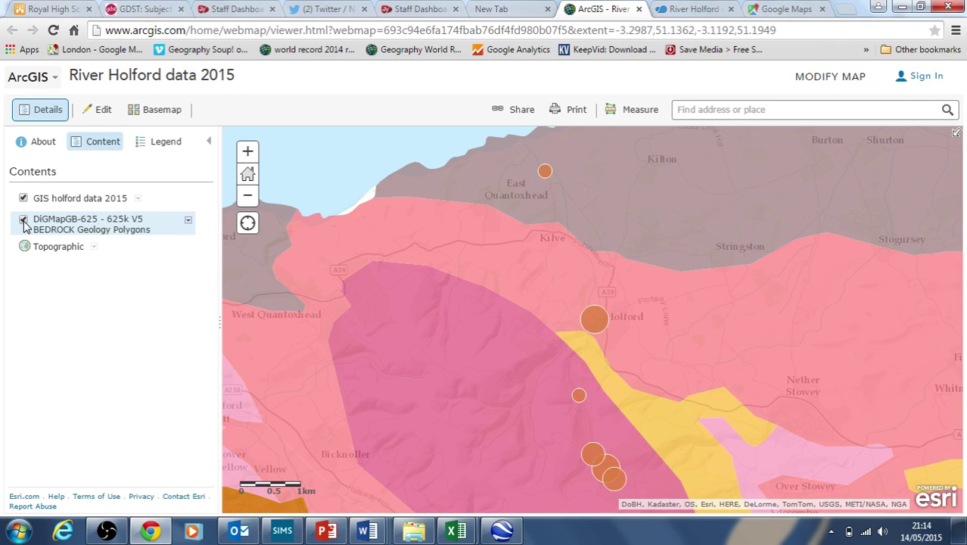
{"action": "left_click", "coordinate": [23, 220]}
Try the Imagery with Labels basemap, then restore the Topographic basemap.
{"action": "left_click", "coordinate": [149, 113]}
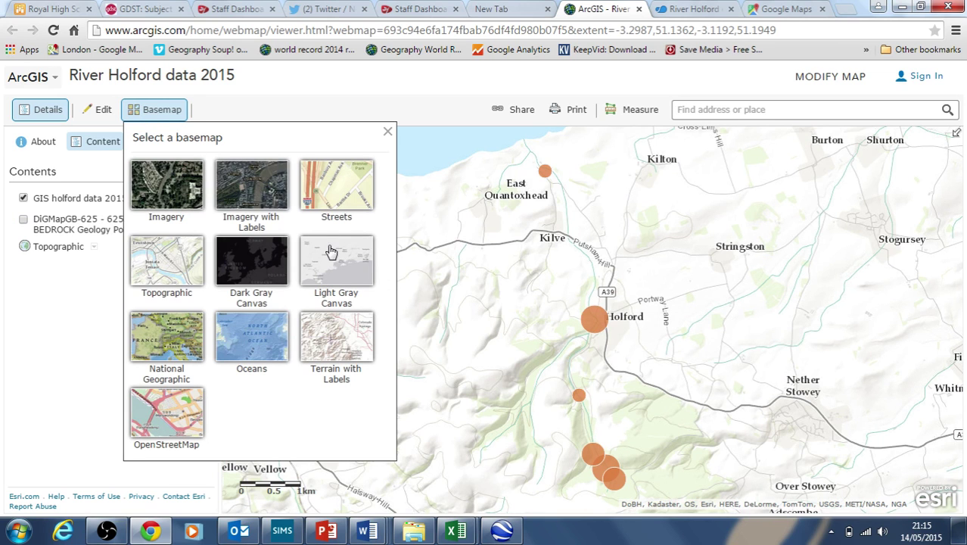
{"action": "left_click", "coordinate": [258, 202]}
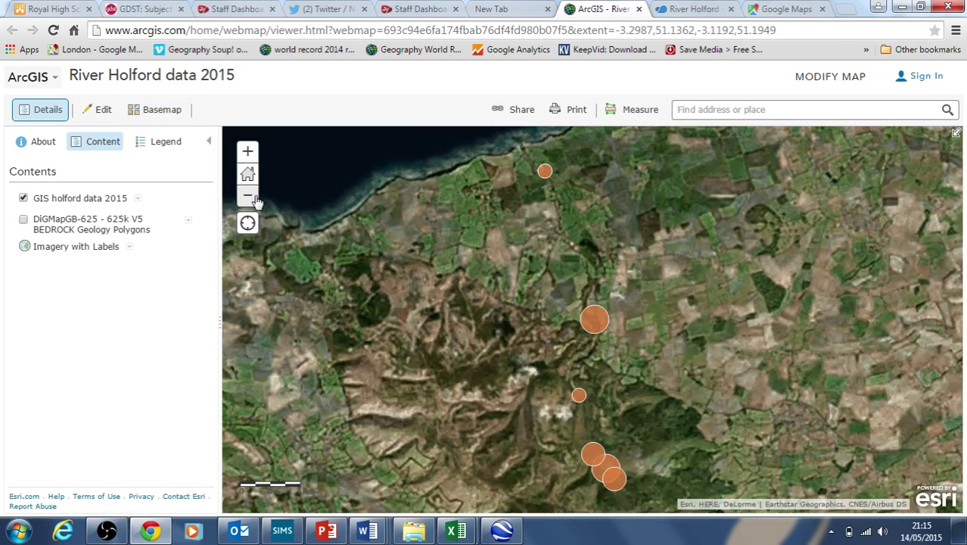
{"action": "left_click", "coordinate": [145, 121]}
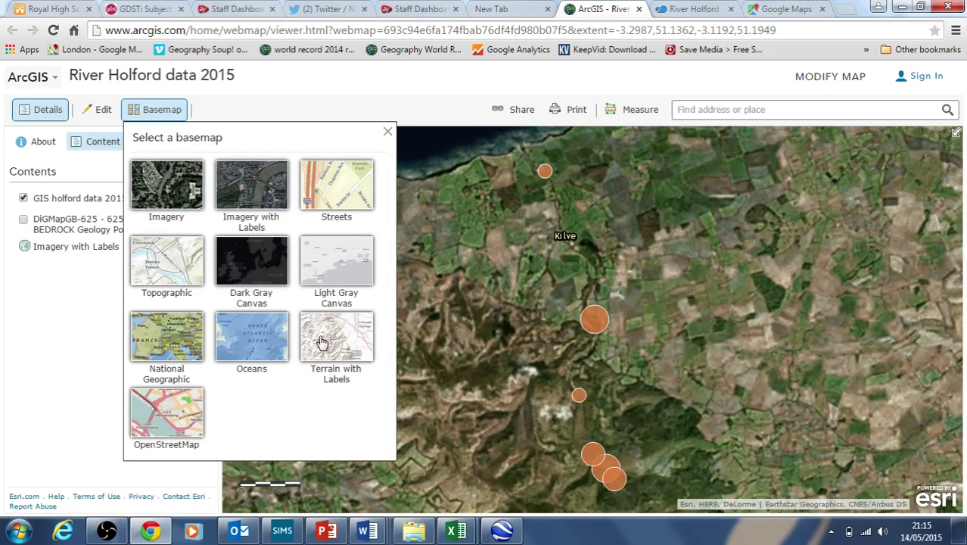
{"action": "left_click", "coordinate": [155, 262]}
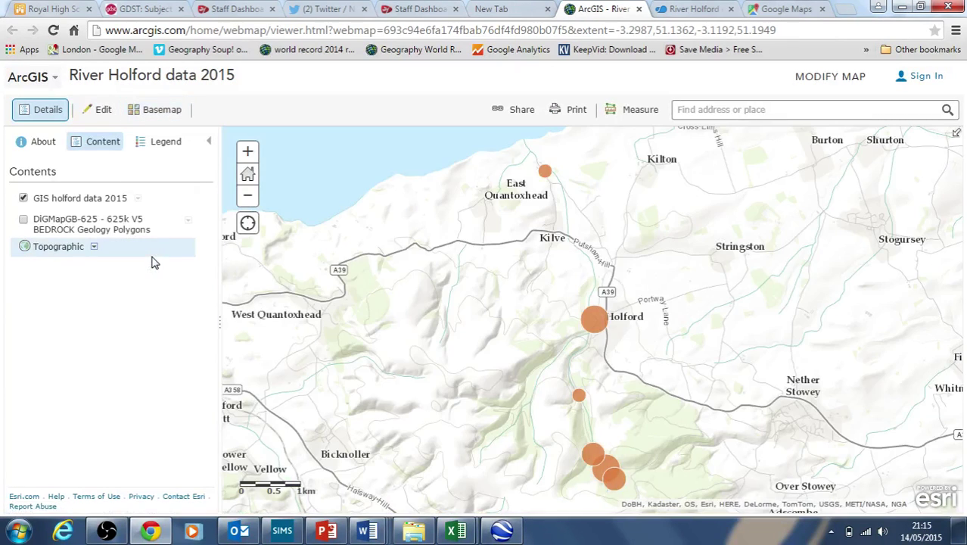
Open the style settings of the GIS holford data 2015 layer and check the recorded attributes of the site at Holford.
{"action": "left_click", "coordinate": [138, 199]}
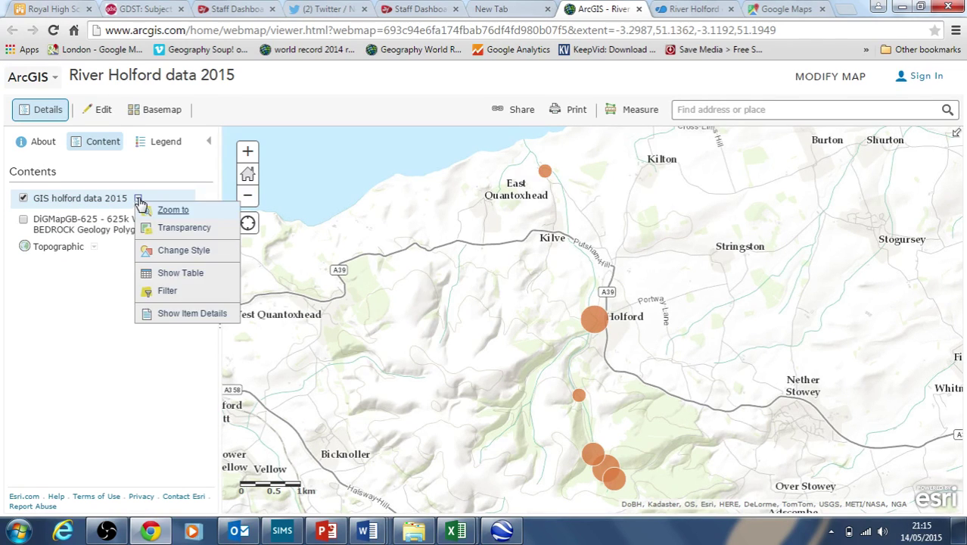
{"action": "left_click", "coordinate": [183, 252]}
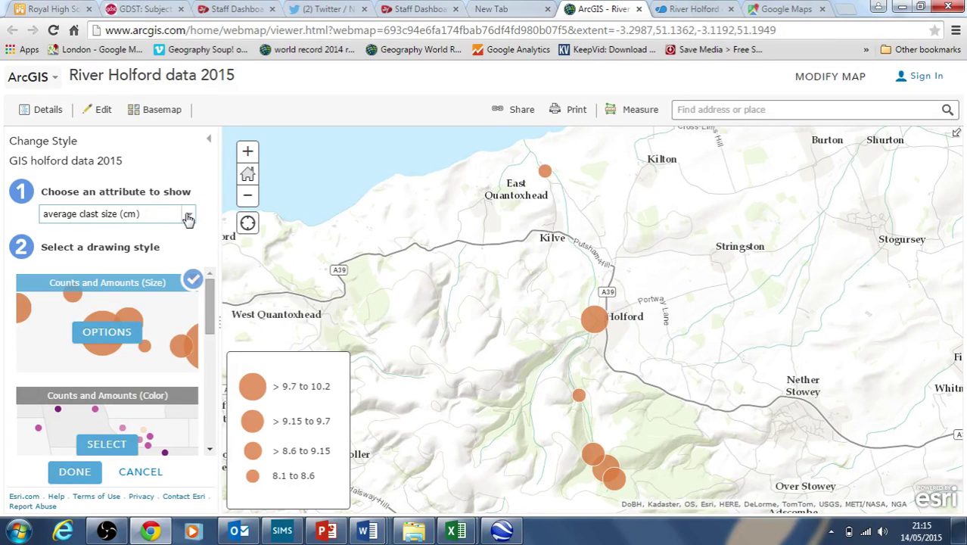
{"action": "left_click", "coordinate": [596, 323]}
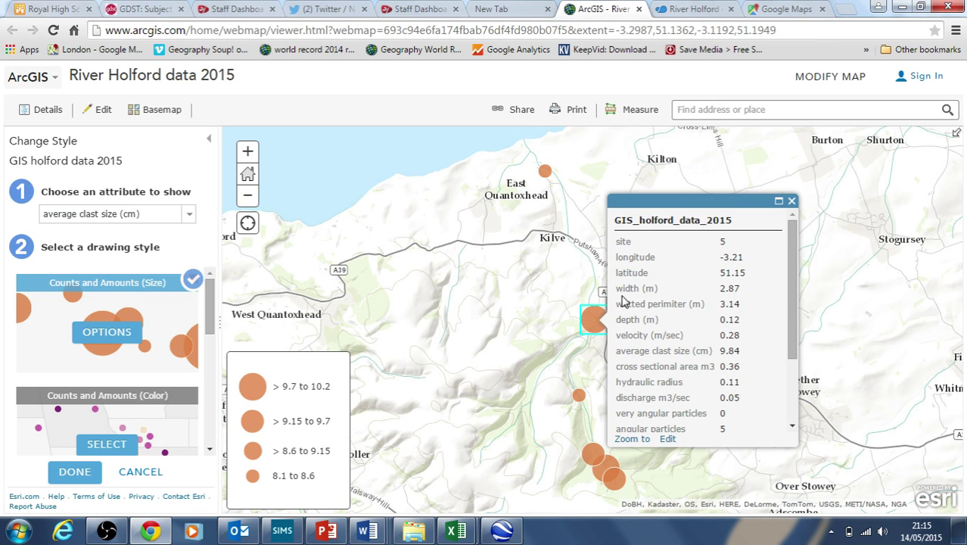
{"action": "left_click_drag", "start_coordinate": [622, 288], "coordinate": [625, 319]}
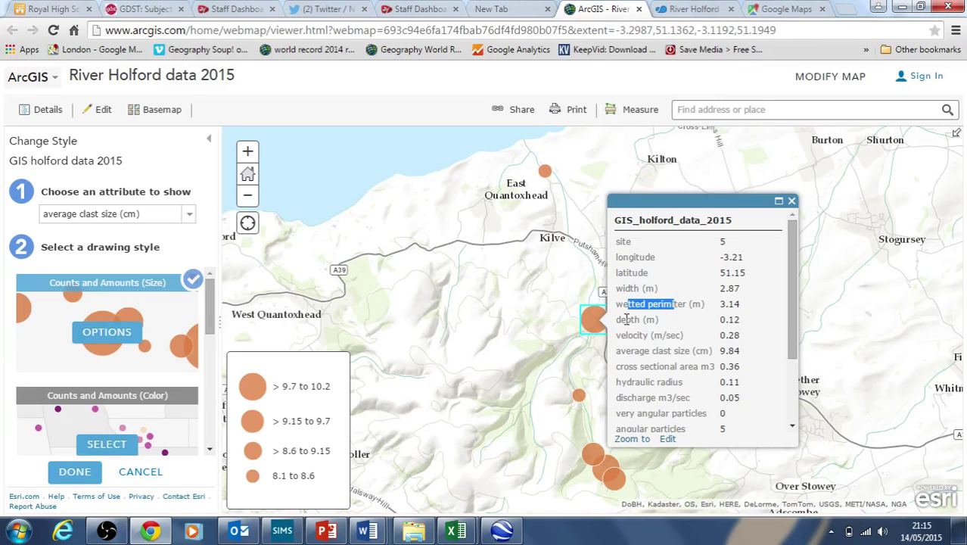
{"action": "left_click", "coordinate": [791, 201]}
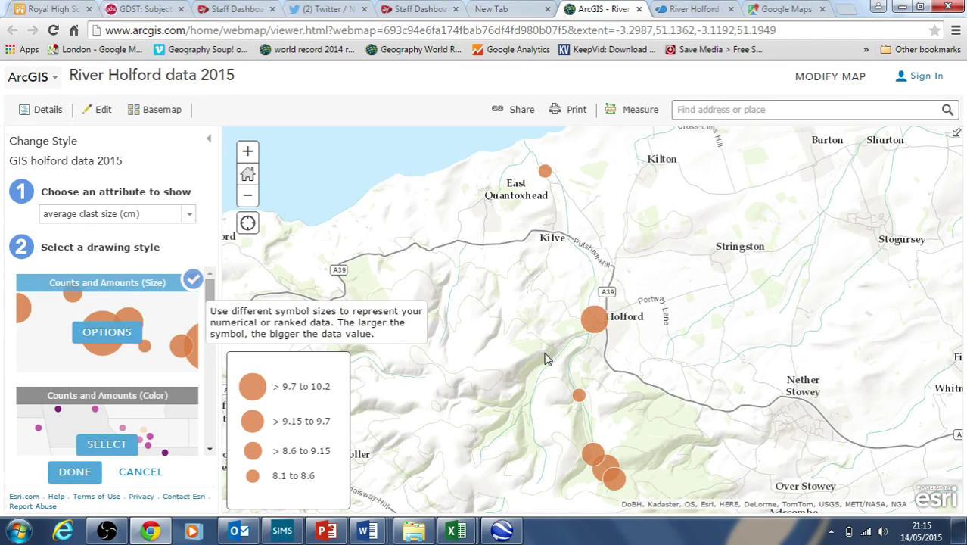
Set the attribute shown by the GIS holford data 2015 layer to discharge m3/sec.
{"action": "left_click", "coordinate": [189, 215]}
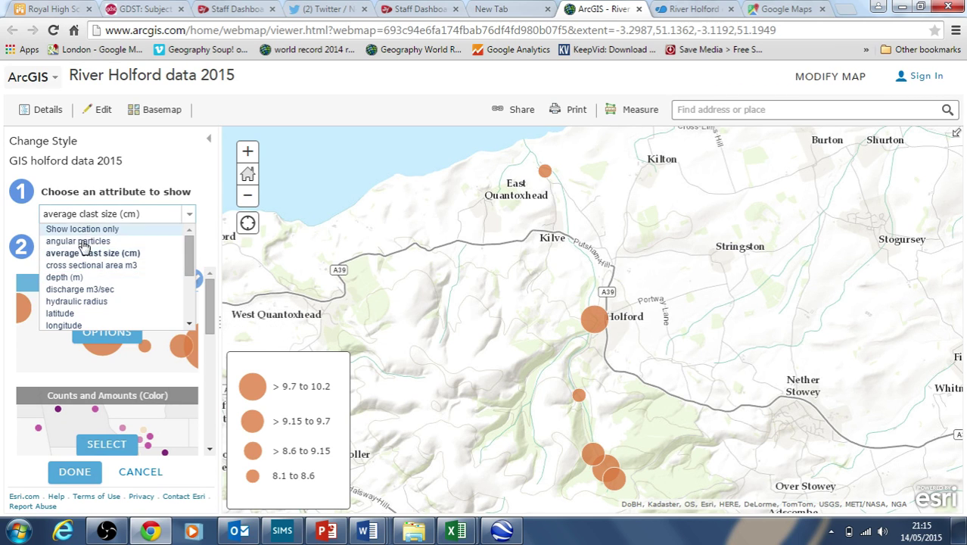
{"action": "left_click", "coordinate": [91, 290]}
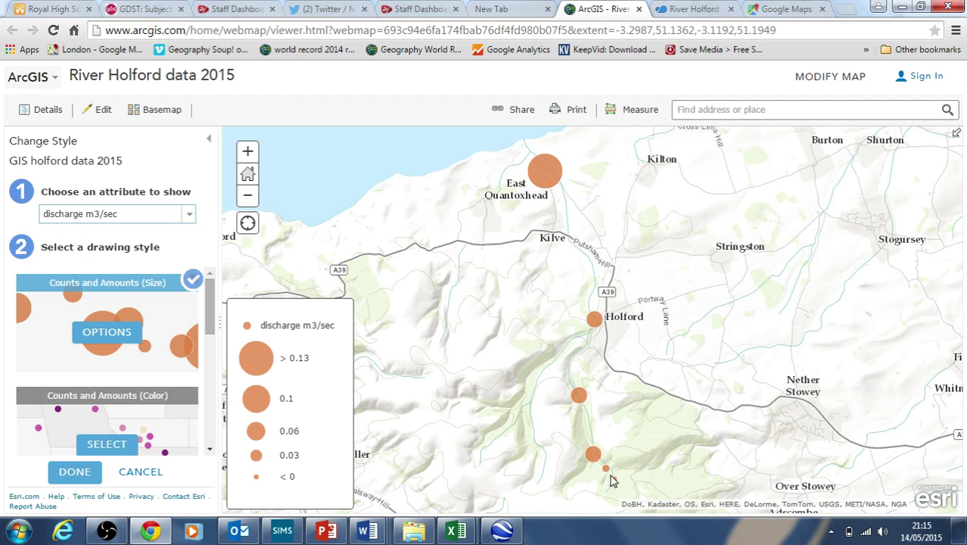
Inspect the discharge records of the largest circle near East Quantoxhead and of site 3 in the south, closing each record.
{"action": "left_click", "coordinate": [542, 176]}
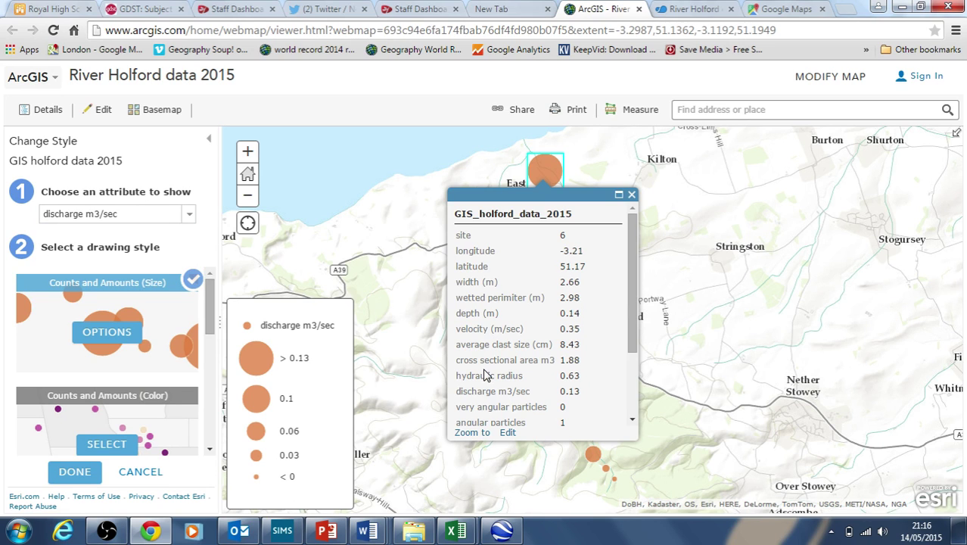
{"action": "left_click_drag", "start_coordinate": [561, 390], "coordinate": [592, 389]}
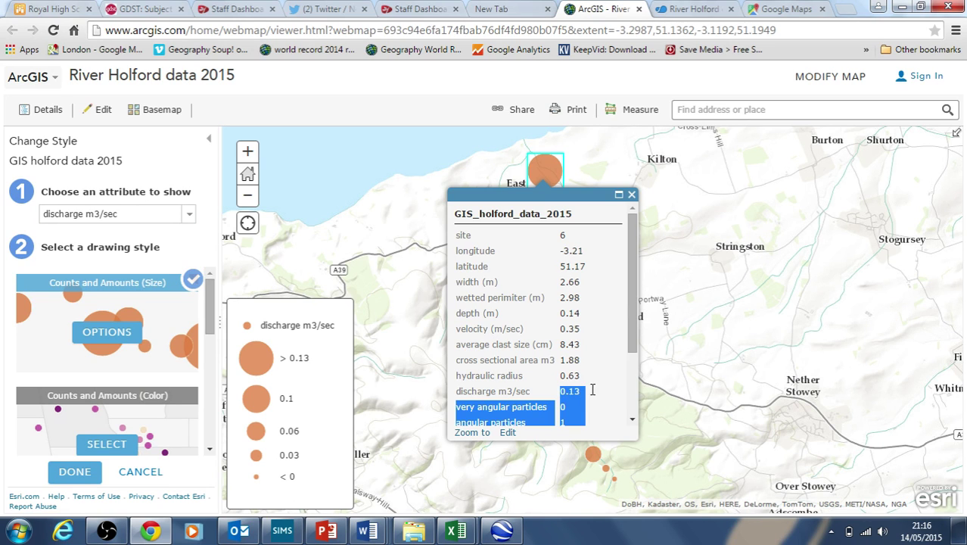
{"action": "left_click", "coordinate": [594, 395]}
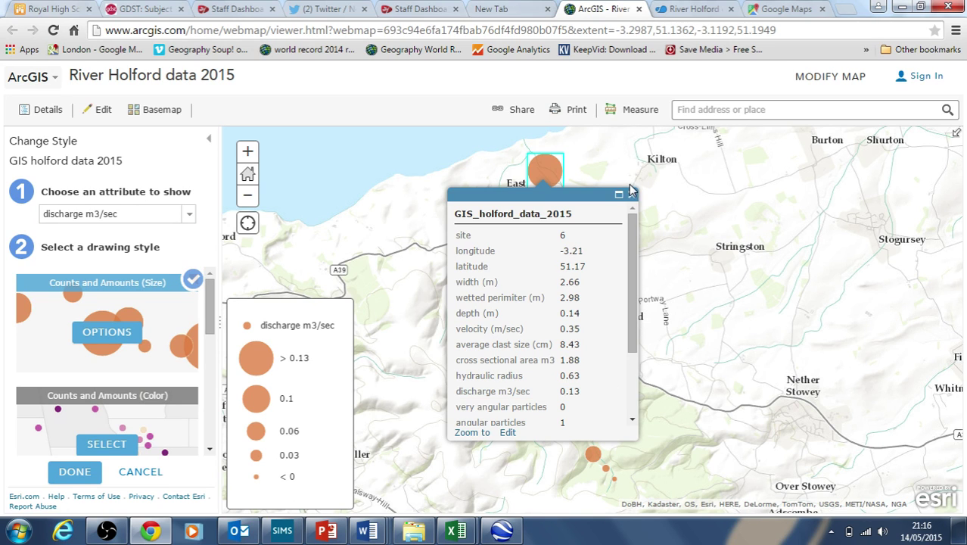
{"action": "left_click", "coordinate": [632, 193]}
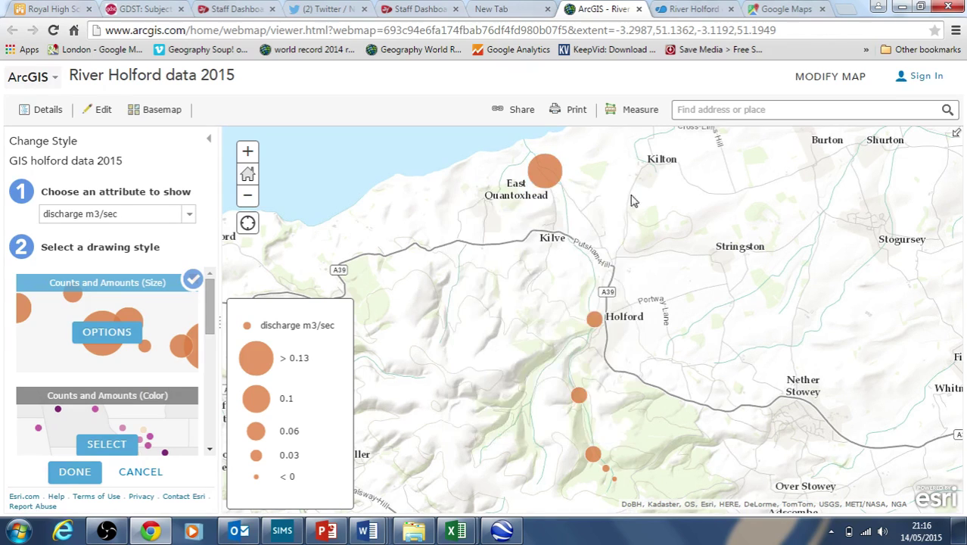
{"action": "left_click", "coordinate": [592, 454]}
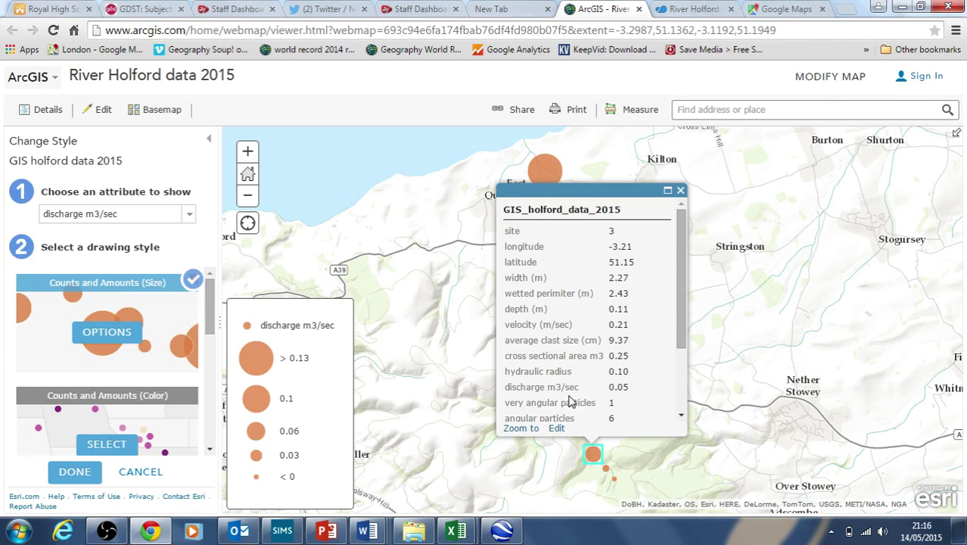
{"action": "left_click", "coordinate": [680, 192]}
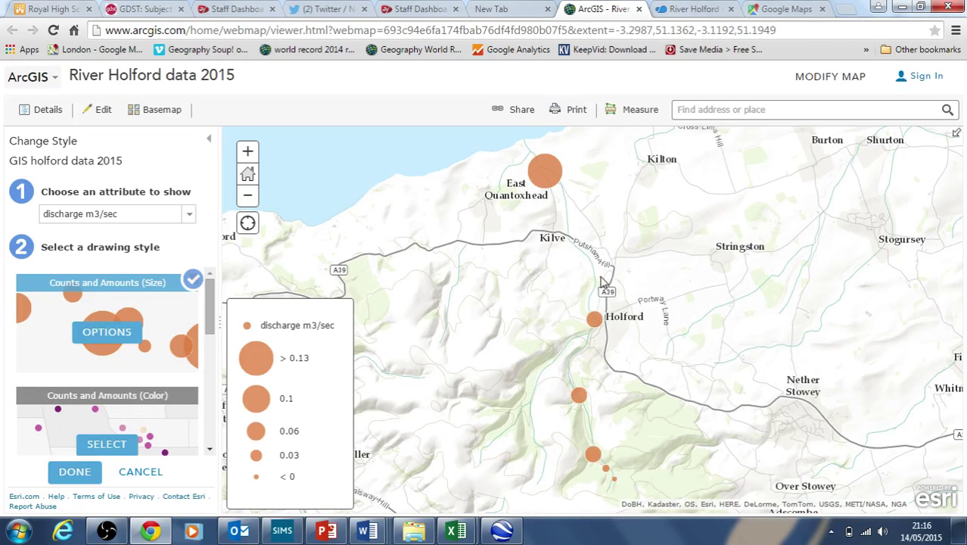
Try hydraulic radius, angular particles and cross sectional area m3 as the attribute shown, then restore discharge m3/sec.
{"action": "left_click", "coordinate": [187, 214]}
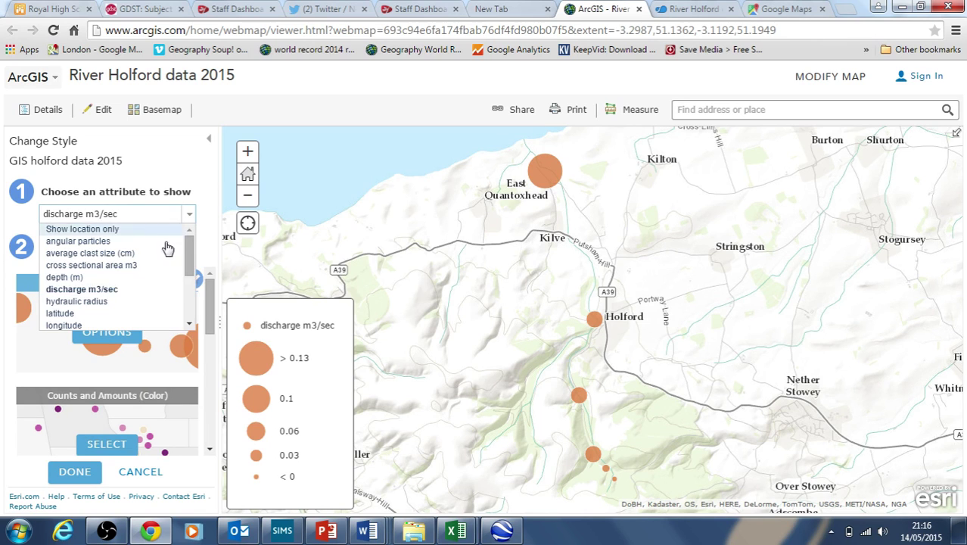
{"action": "left_click", "coordinate": [124, 303]}
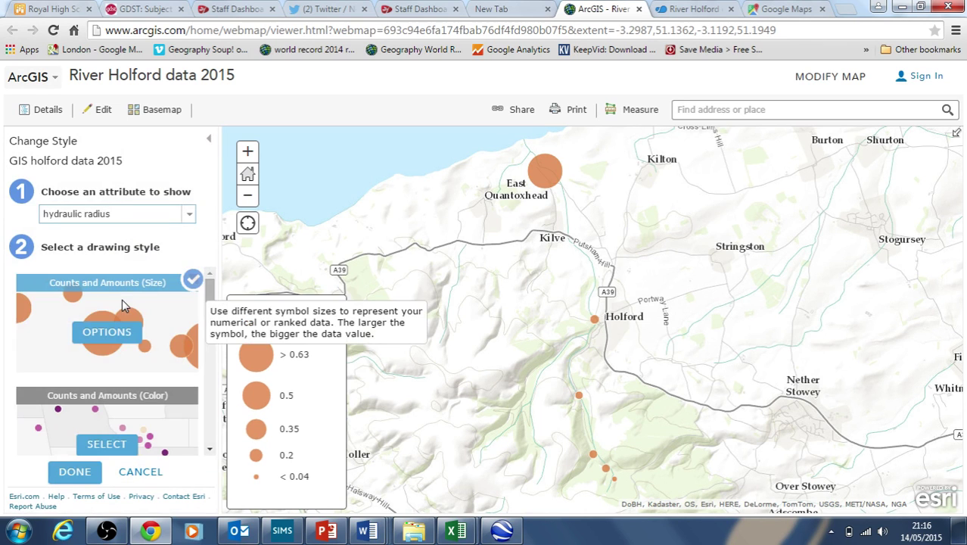
{"action": "left_click", "coordinate": [189, 214]}
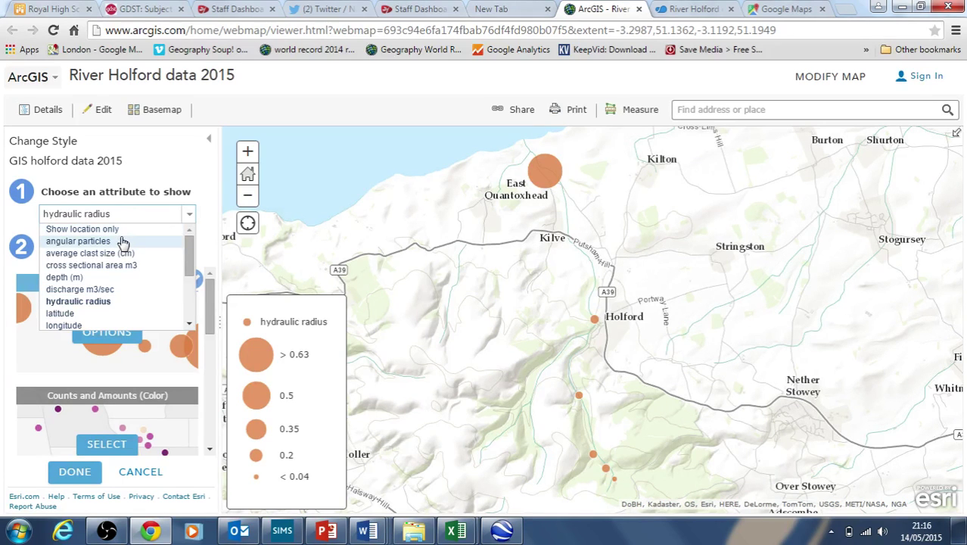
{"action": "left_click", "coordinate": [124, 241]}
{"action": "left_click", "coordinate": [183, 217]}
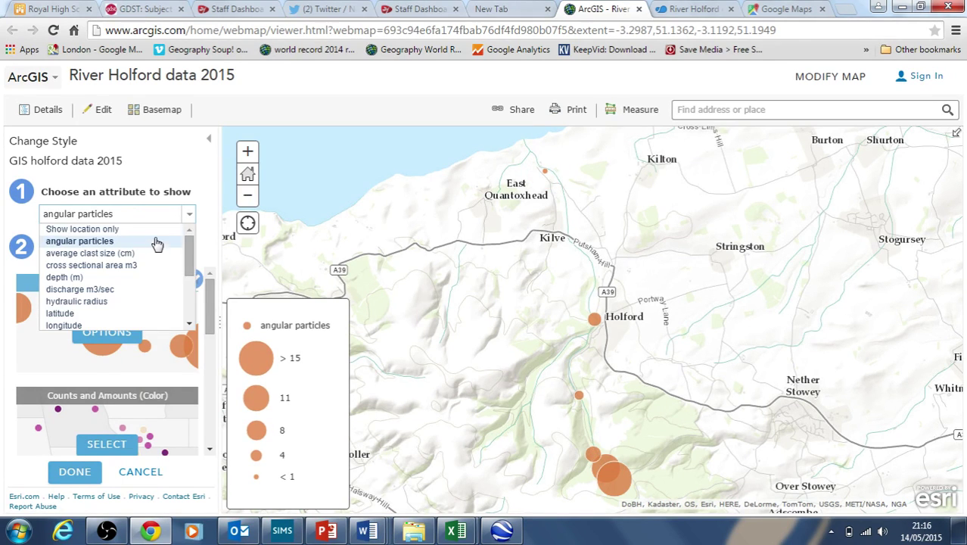
{"action": "left_click", "coordinate": [141, 266]}
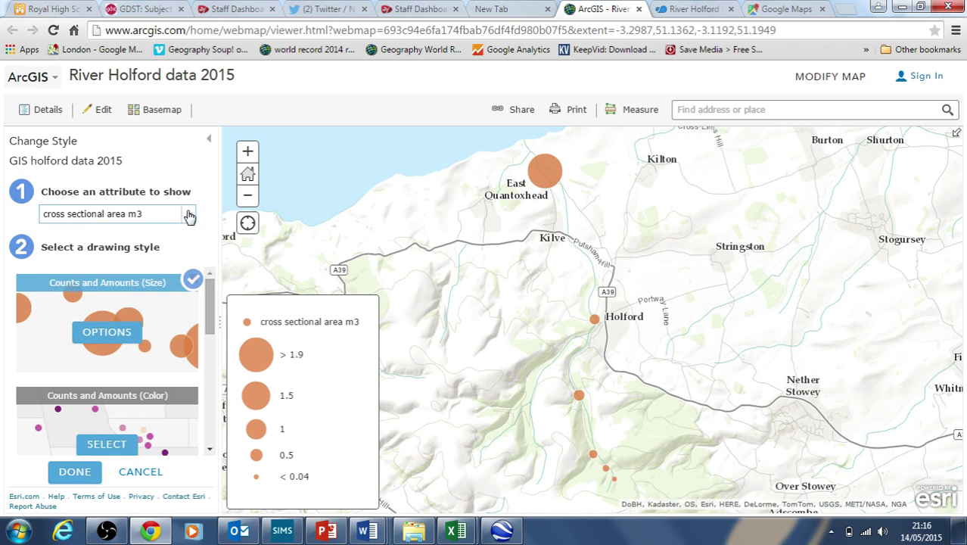
{"action": "left_click", "coordinate": [185, 214]}
{"action": "left_click", "coordinate": [129, 288]}
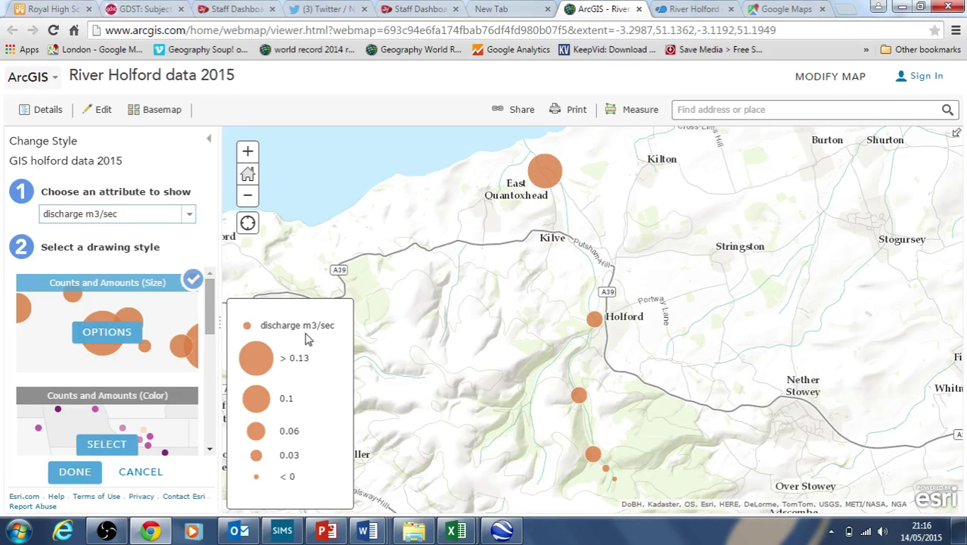
Open the Counts and Amounts (Size) options for discharge m3/sec and review the available size settings.
{"action": "left_click", "coordinate": [106, 334]}
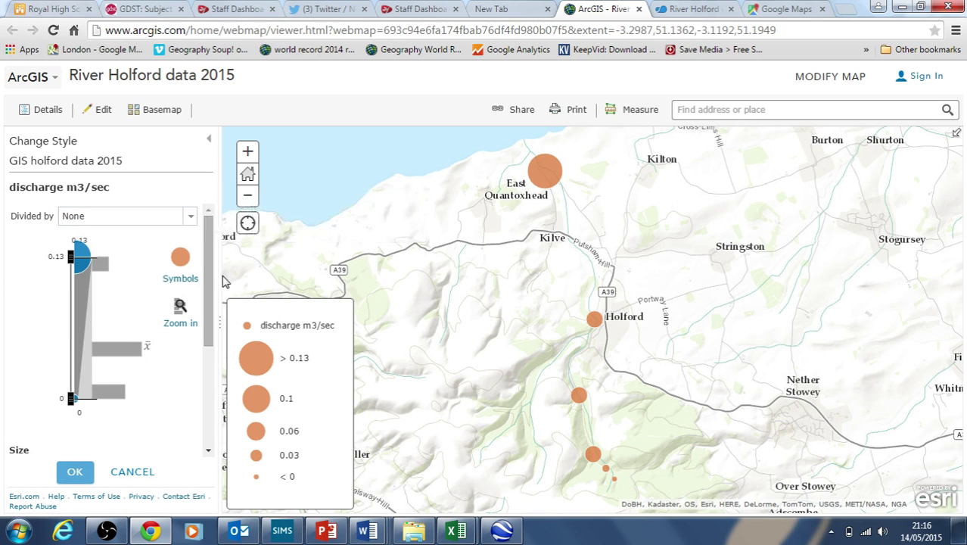
{"action": "scroll", "coordinate": [210, 295], "scroll_direction": "down", "scroll_amount": 3}
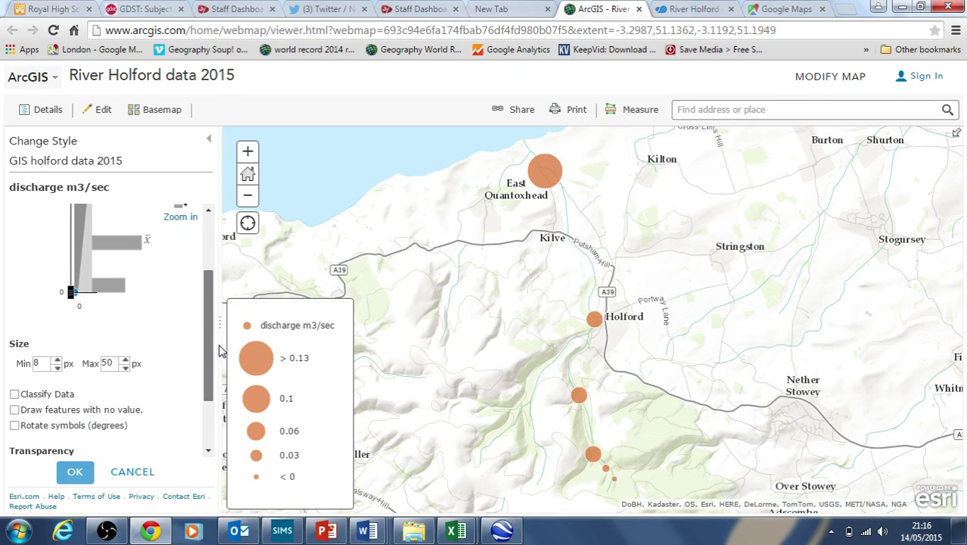
{"action": "scroll", "coordinate": [205, 284], "scroll_direction": "up", "scroll_amount": 3}
Try the white waveform on a blue square from the Disasters category as the discharge symbol.
{"action": "left_click", "coordinate": [180, 258]}
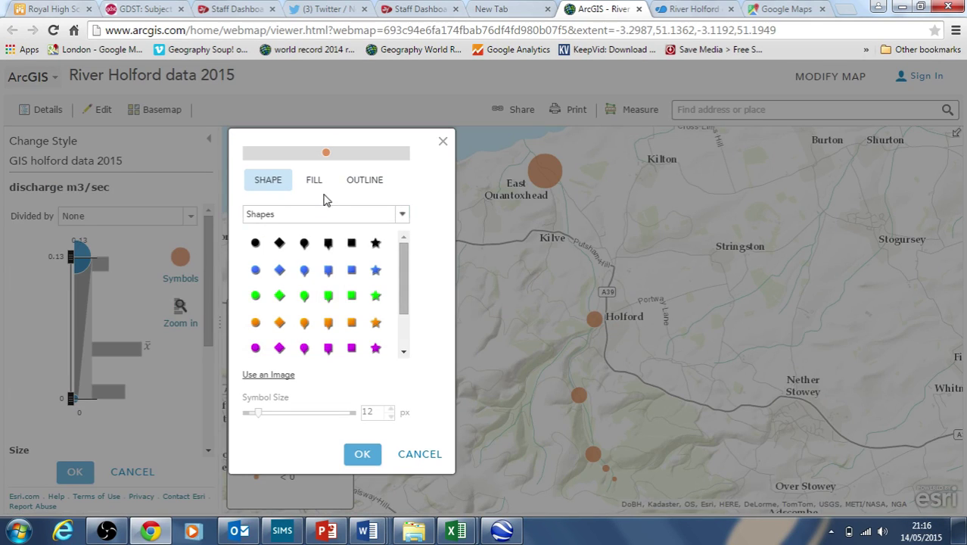
{"action": "left_click", "coordinate": [402, 215]}
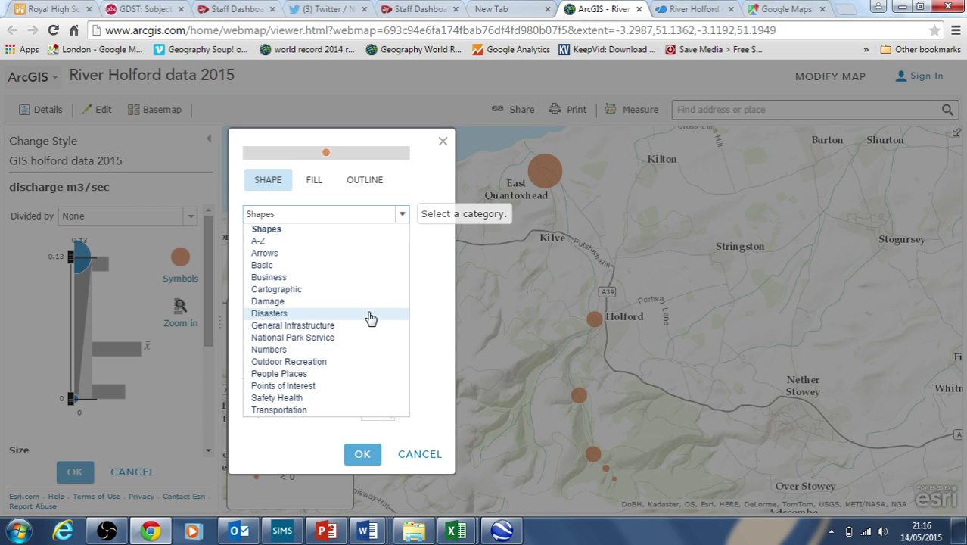
{"action": "left_click", "coordinate": [319, 313]}
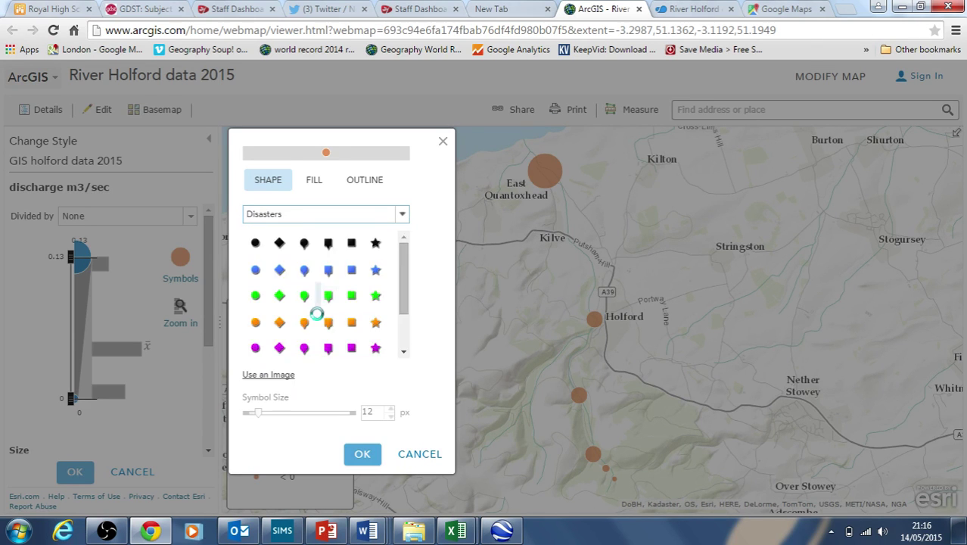
{"action": "left_click", "coordinate": [280, 266]}
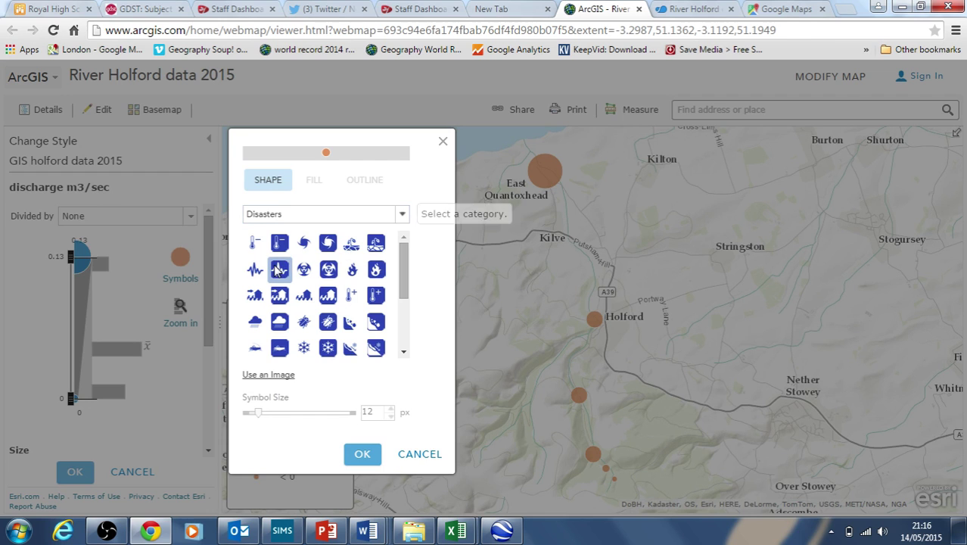
{"action": "left_click", "coordinate": [362, 452]}
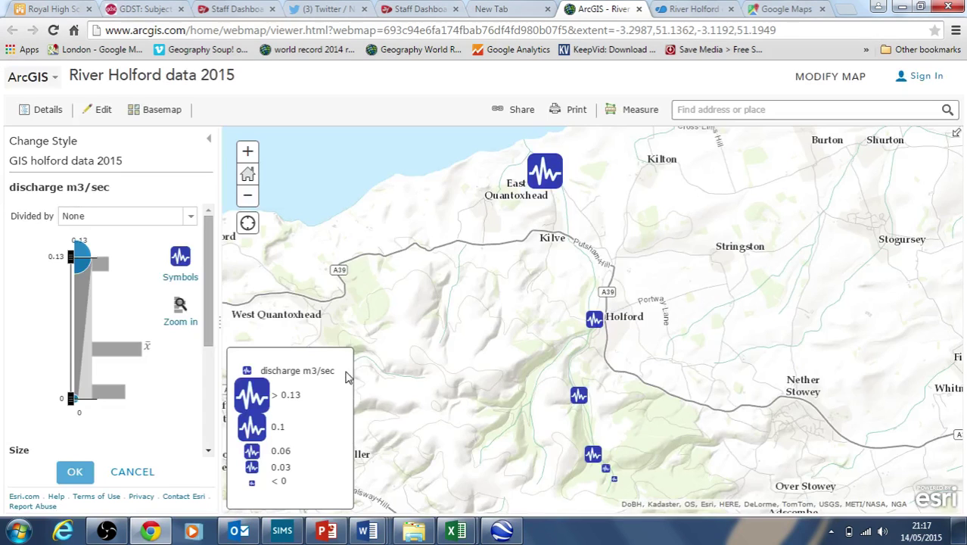
Change the discharge symbol to the purple circle from the Basic category after viewing the Shapes category.
{"action": "left_click", "coordinate": [180, 258]}
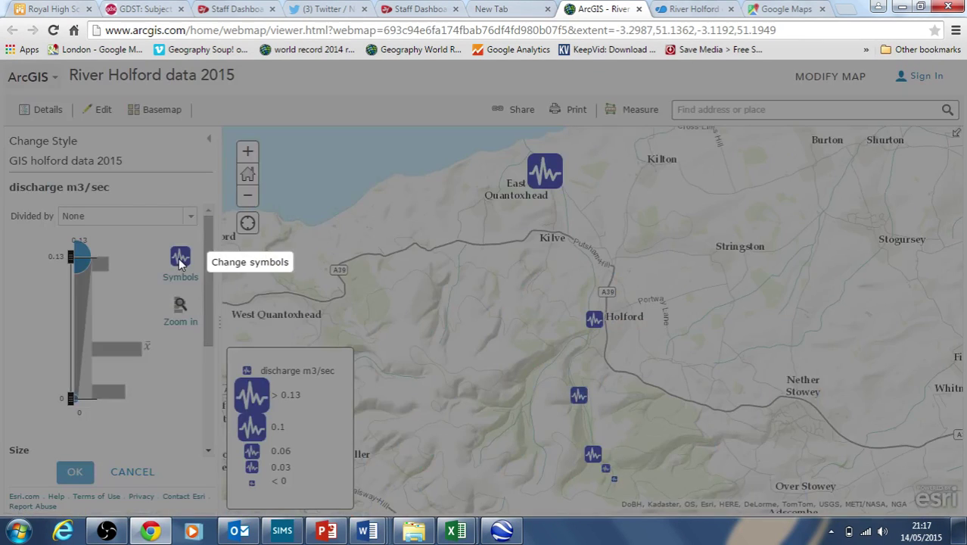
{"action": "left_click", "coordinate": [348, 212]}
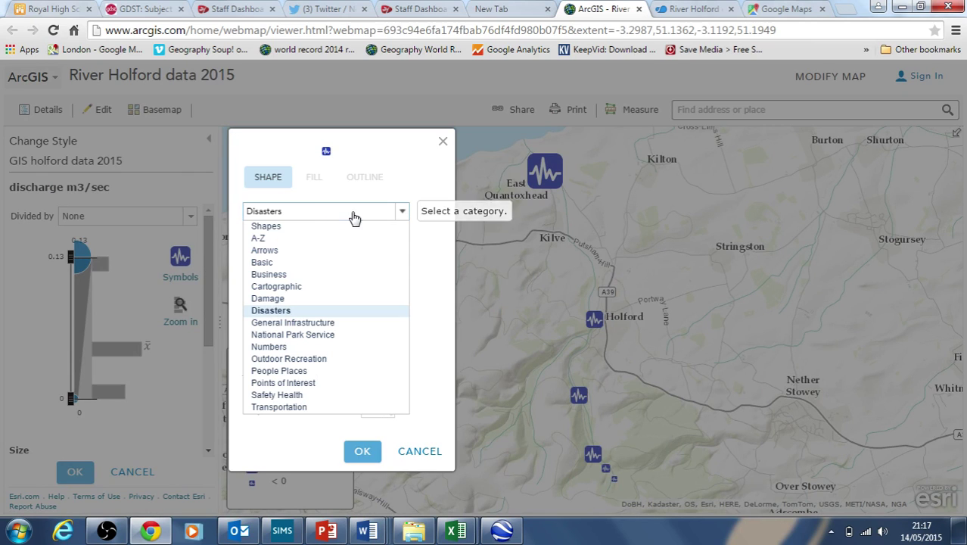
{"action": "left_click", "coordinate": [306, 227]}
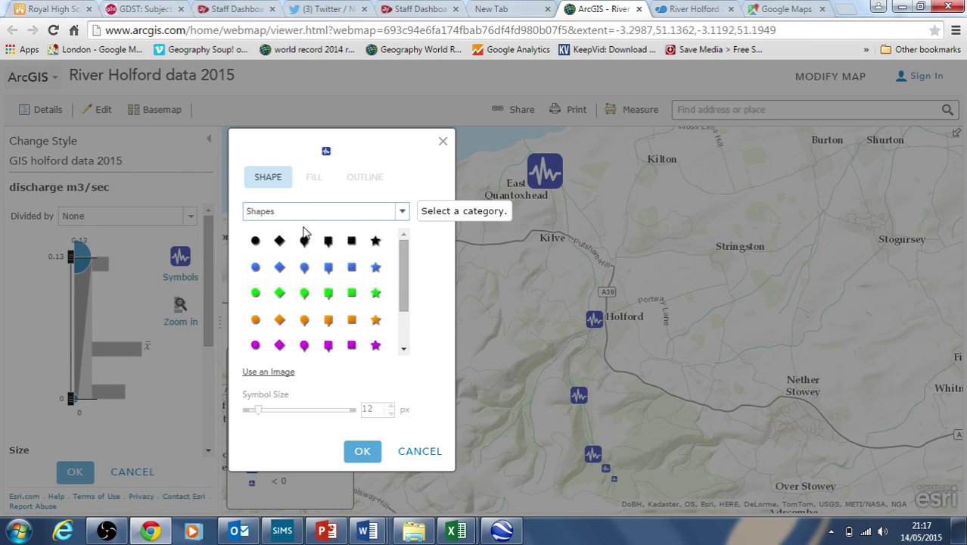
{"action": "left_click", "coordinate": [302, 213]}
{"action": "left_click", "coordinate": [317, 262]}
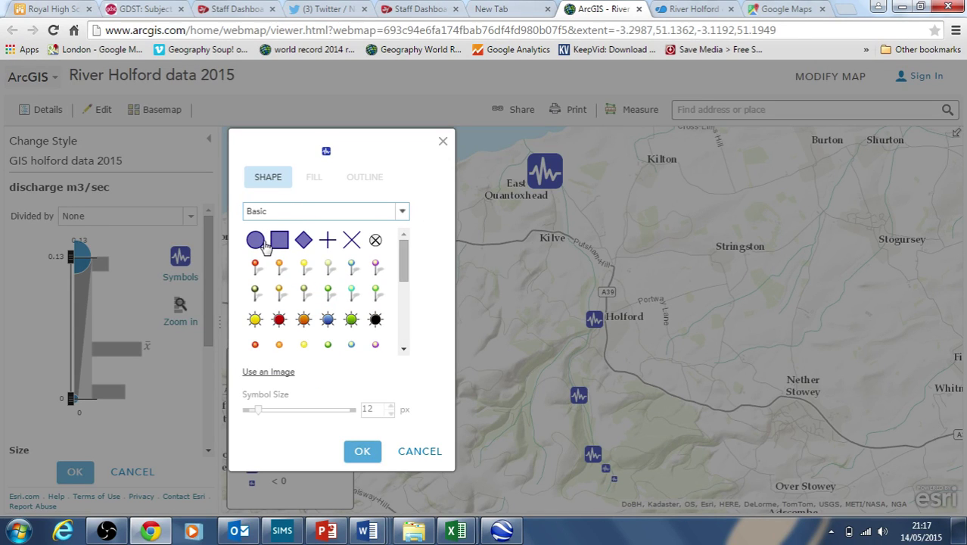
{"action": "left_click", "coordinate": [258, 242]}
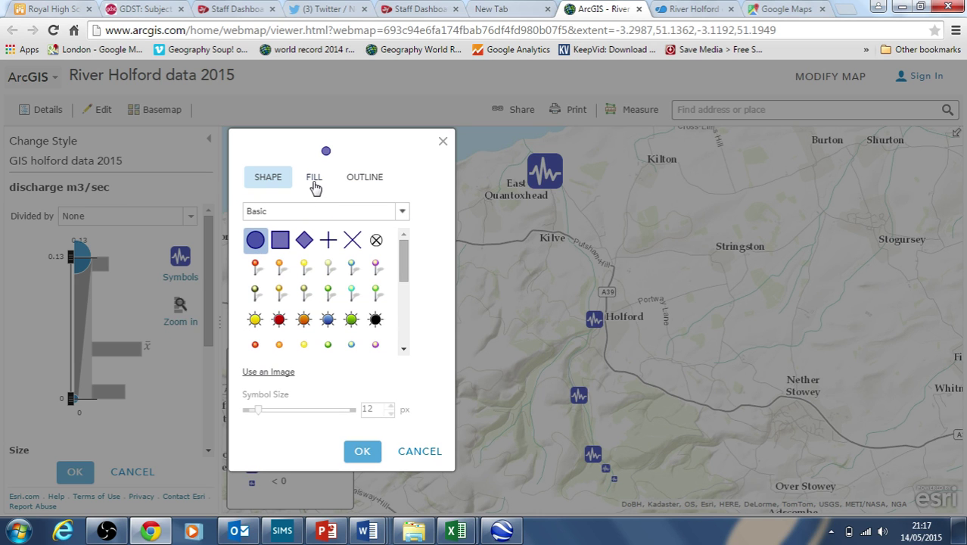
{"action": "left_click", "coordinate": [363, 451]}
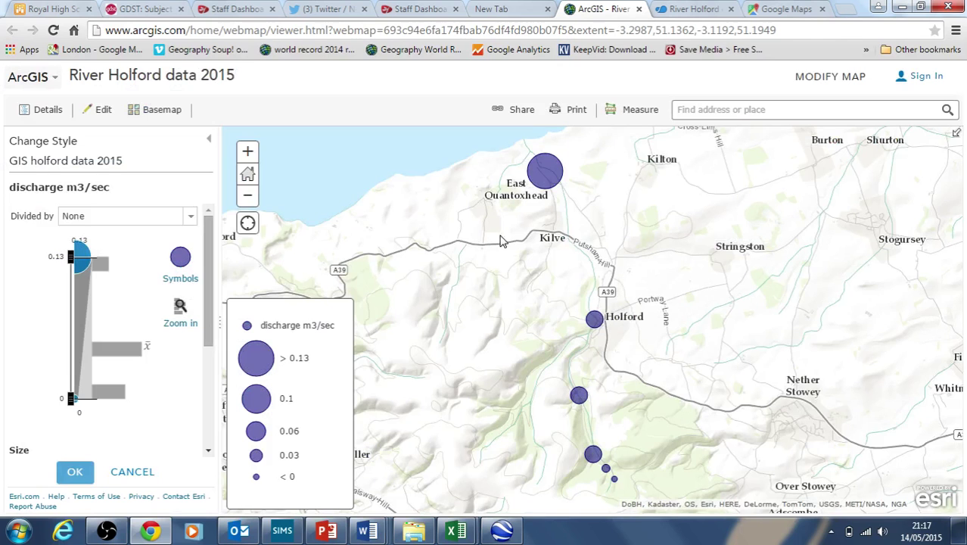
Set the discharge circles' fill colour to red #E60000.
{"action": "left_click", "coordinate": [180, 257]}
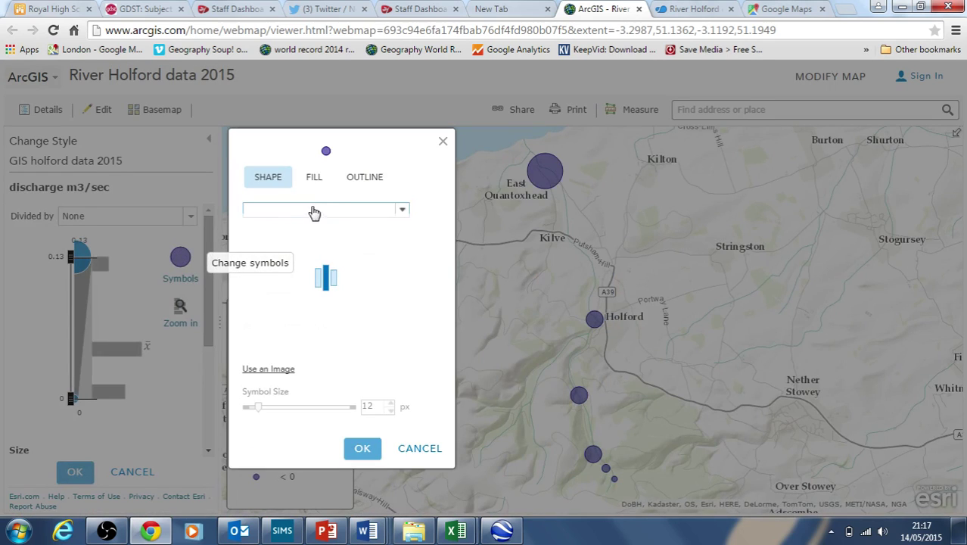
{"action": "left_click", "coordinate": [315, 179]}
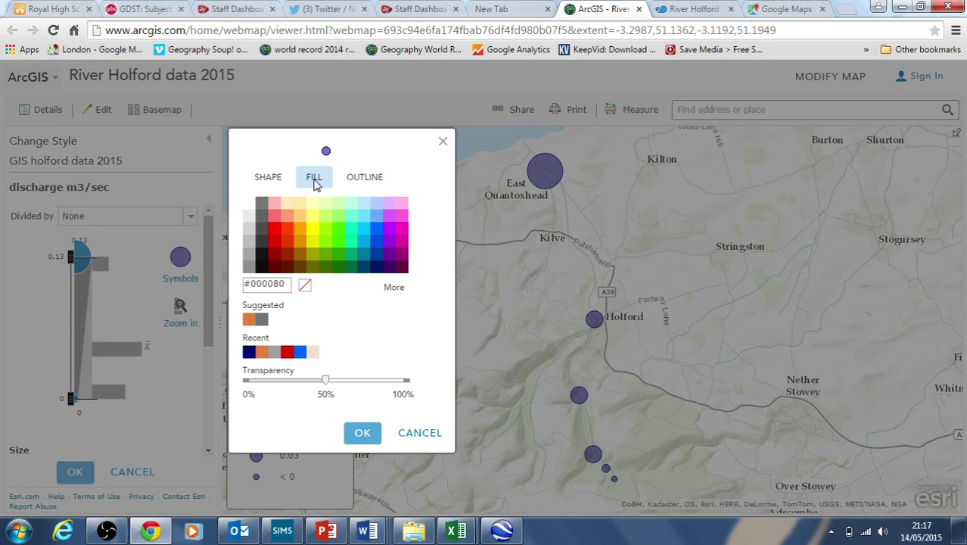
{"action": "left_click", "coordinate": [276, 240]}
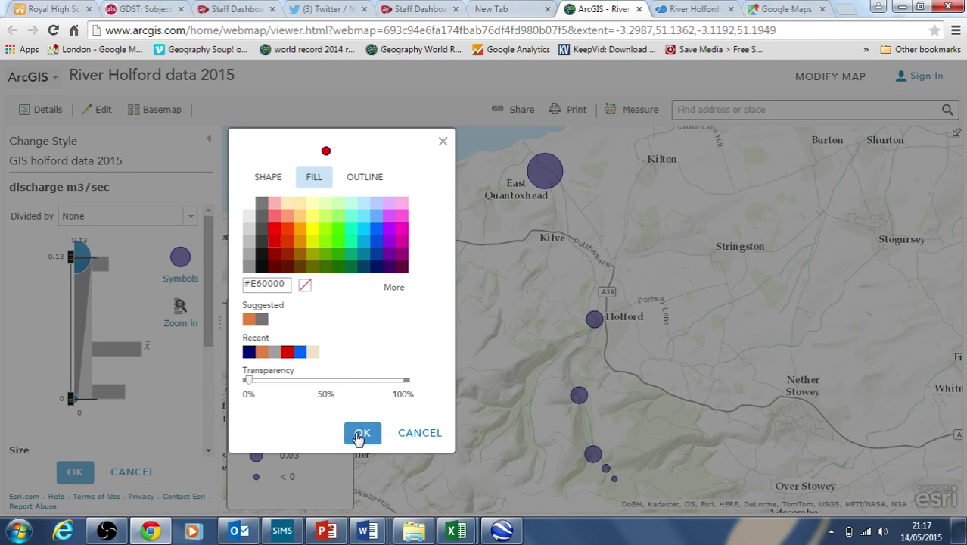
{"action": "left_click", "coordinate": [359, 435]}
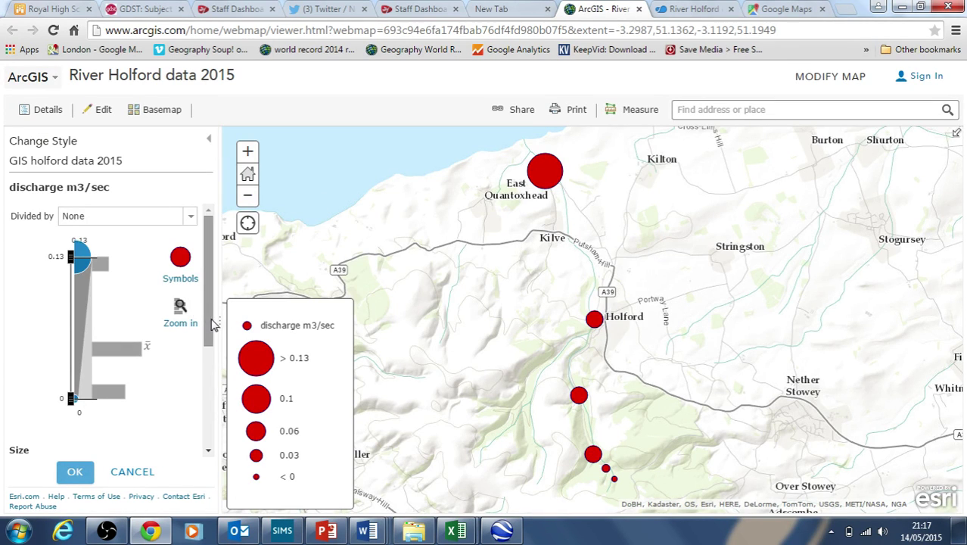
Inspect the record of the southernmost, smallest circle on the river and close it.
{"action": "scroll", "coordinate": [212, 325], "scroll_direction": "down", "scroll_amount": 5}
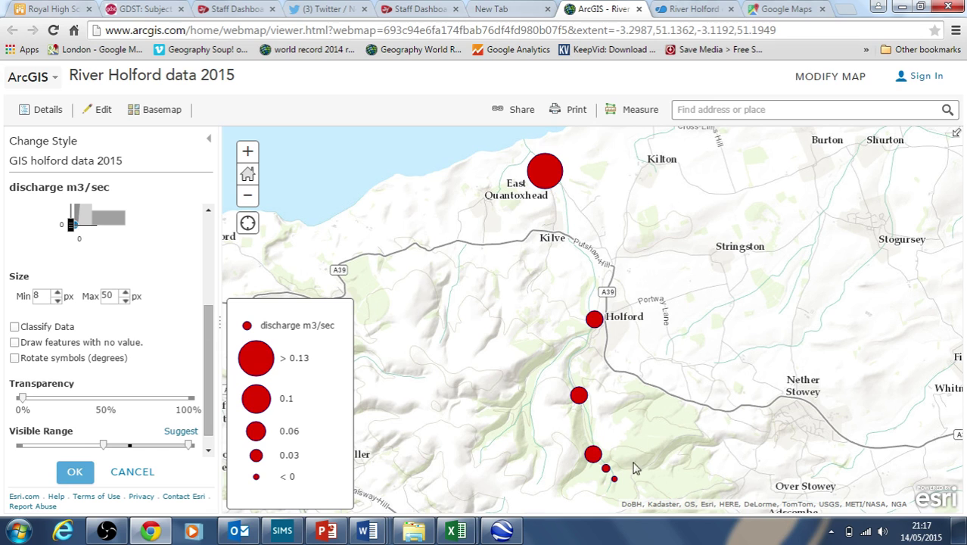
{"action": "left_click", "coordinate": [614, 479]}
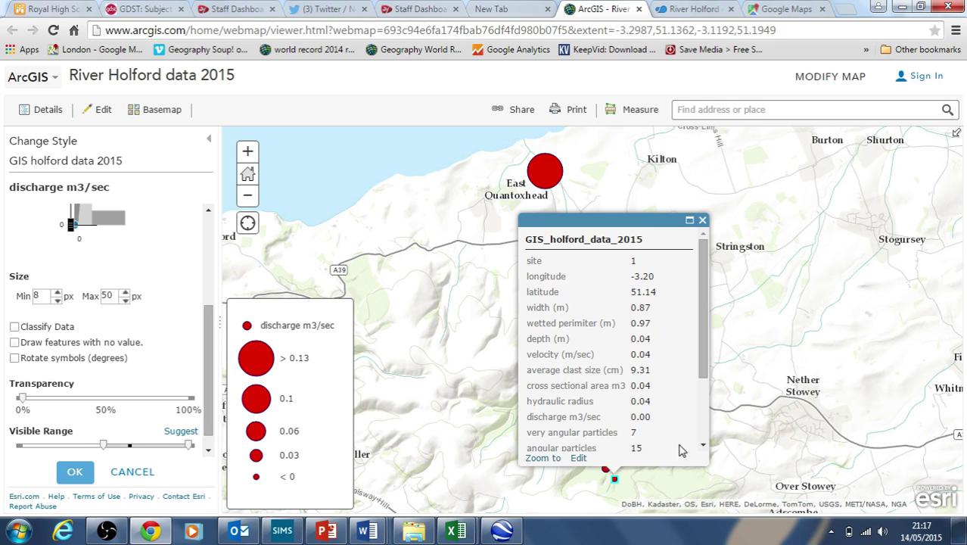
{"action": "left_click", "coordinate": [702, 221]}
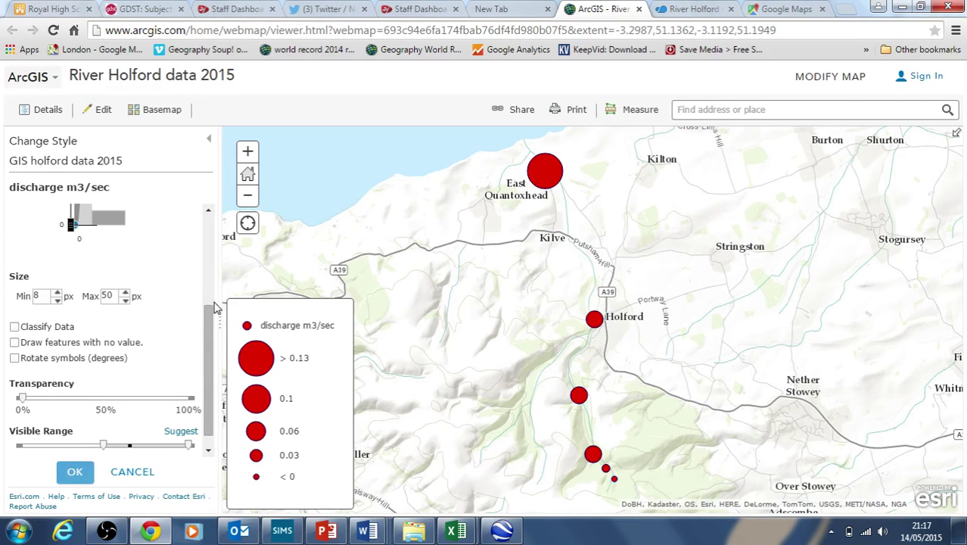
Set the discharge symbols' minimum size to 23 px and maximum size to 62 px.
{"action": "left_click", "coordinate": [57, 292]}
{"action": "left_click", "coordinate": [57, 292]}
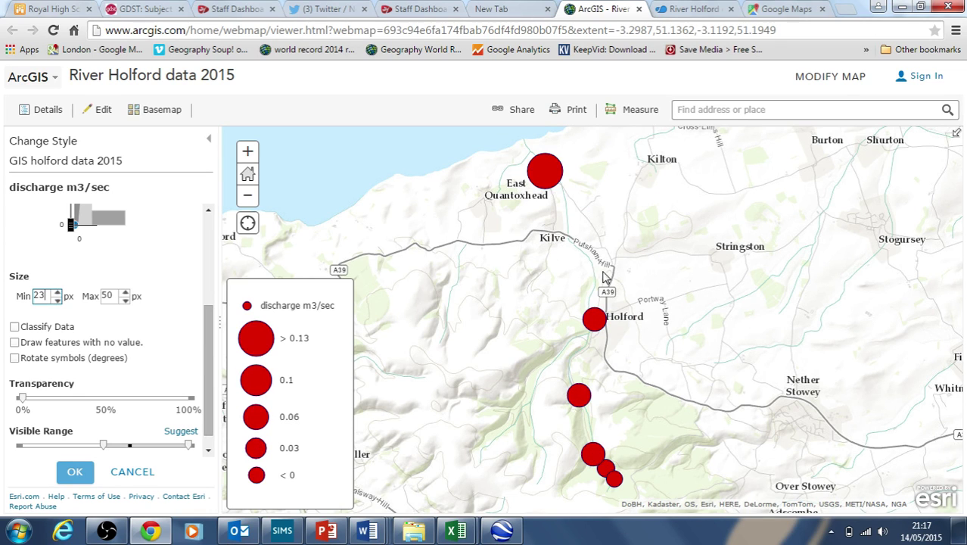
{"action": "left_click", "coordinate": [126, 293]}
{"action": "left_click", "coordinate": [126, 293]}
{"action": "left_click", "coordinate": [125, 293]}
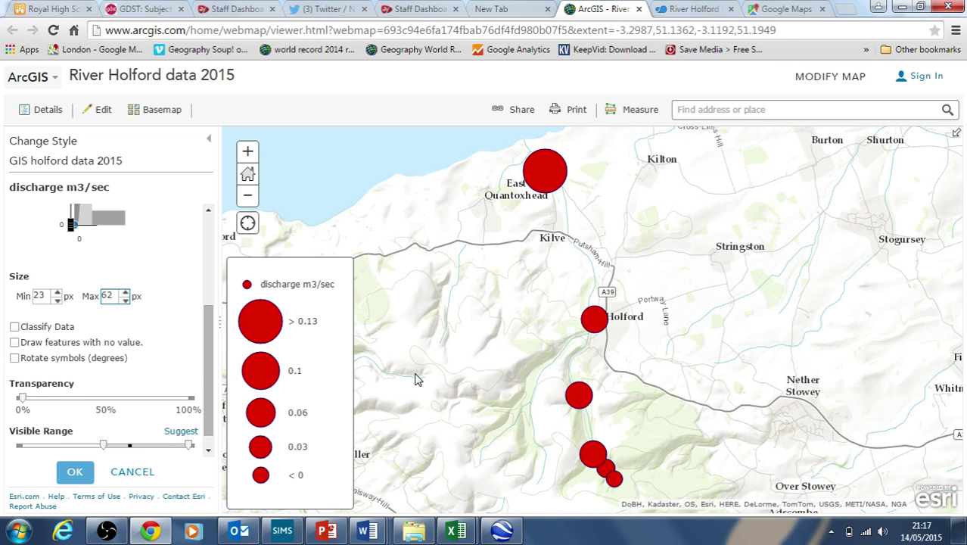
Examine the spacing and overlap of the resized circles at closer and wider map scales along the whole river.
{"action": "double_click", "coordinate": [628, 428]}
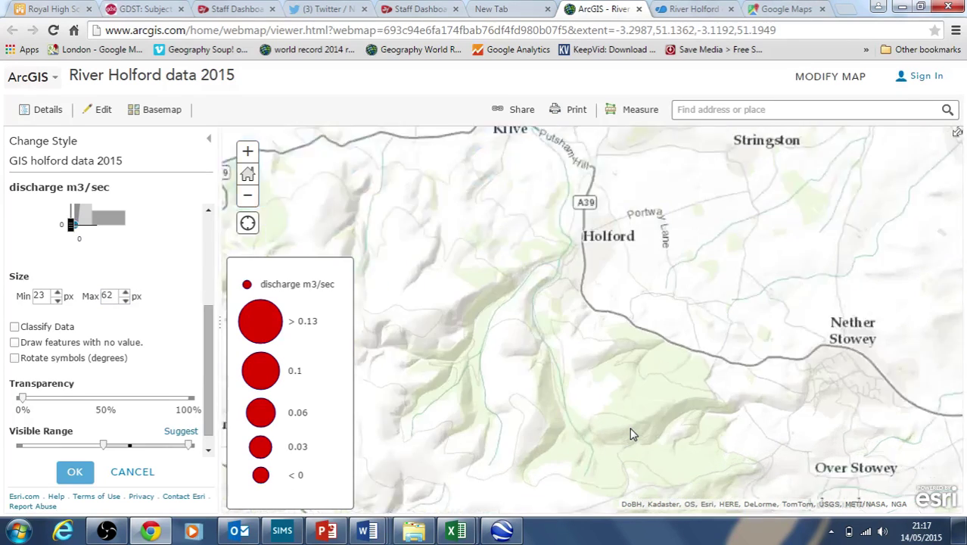
{"action": "left_click", "coordinate": [248, 195]}
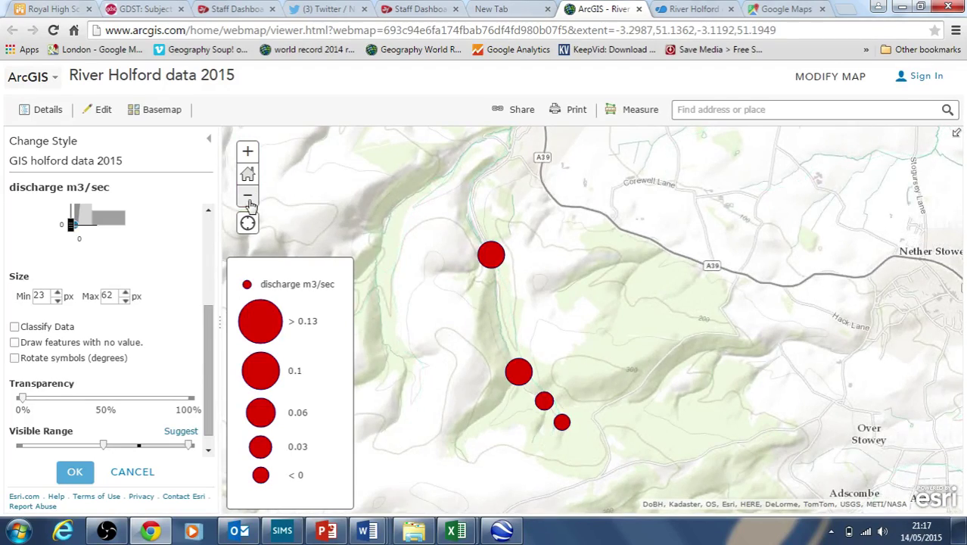
{"action": "left_click", "coordinate": [247, 195]}
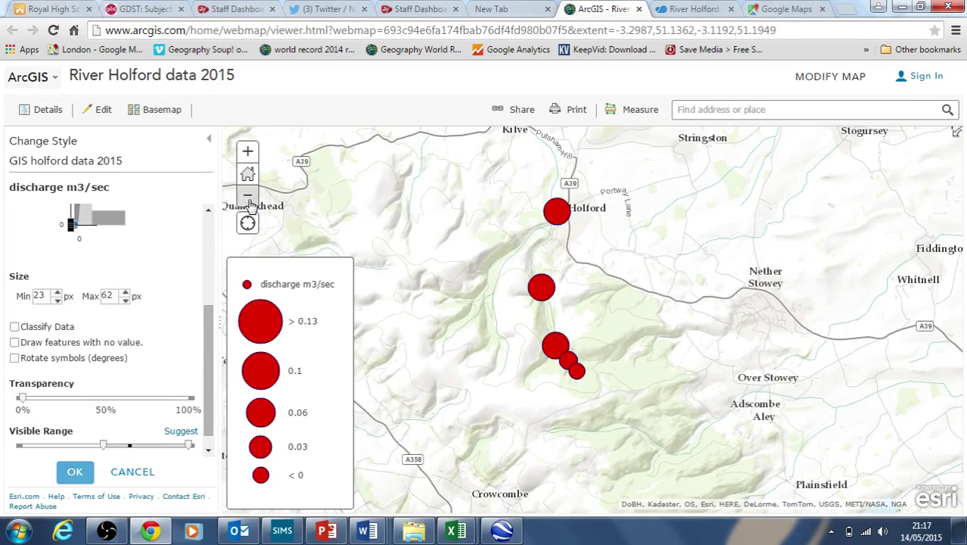
{"action": "left_click", "coordinate": [248, 154]}
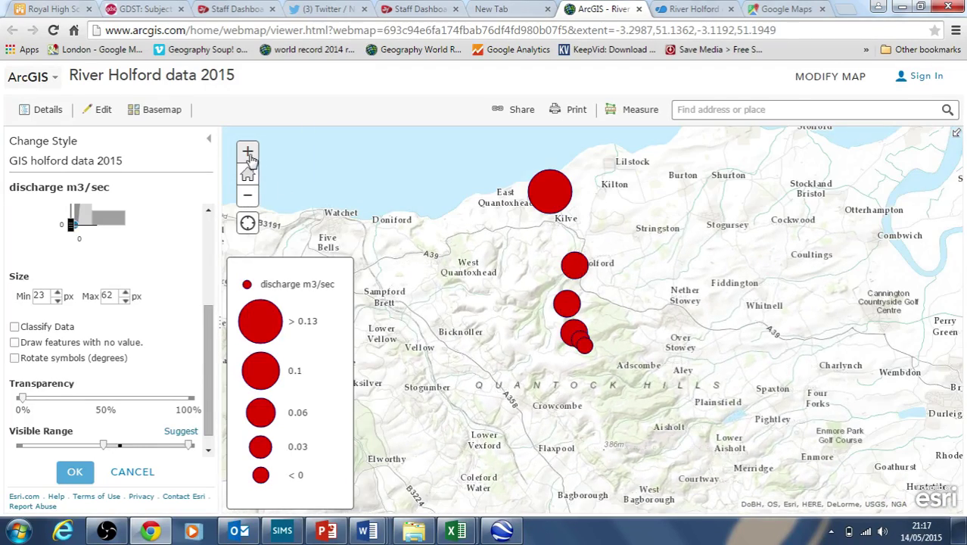
{"action": "left_click_drag", "start_coordinate": [505, 396], "coordinate": [494, 339]}
{"action": "scroll", "coordinate": [512, 458], "scroll_direction": "down", "scroll_amount": 1}
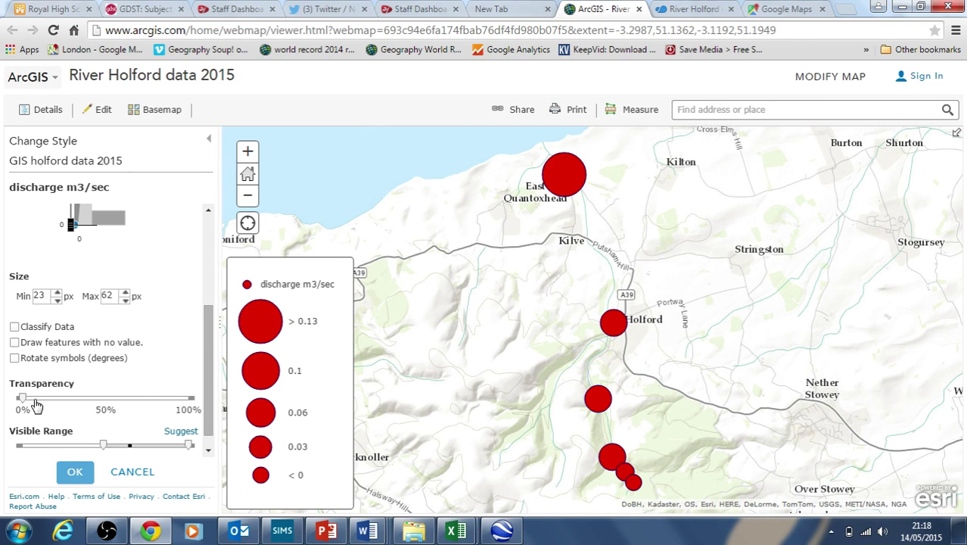
Try the discharge layer's transparency control, leaving the transparency at 0%.
{"action": "left_click_drag", "start_coordinate": [24, 398], "coordinate": [22, 424]}
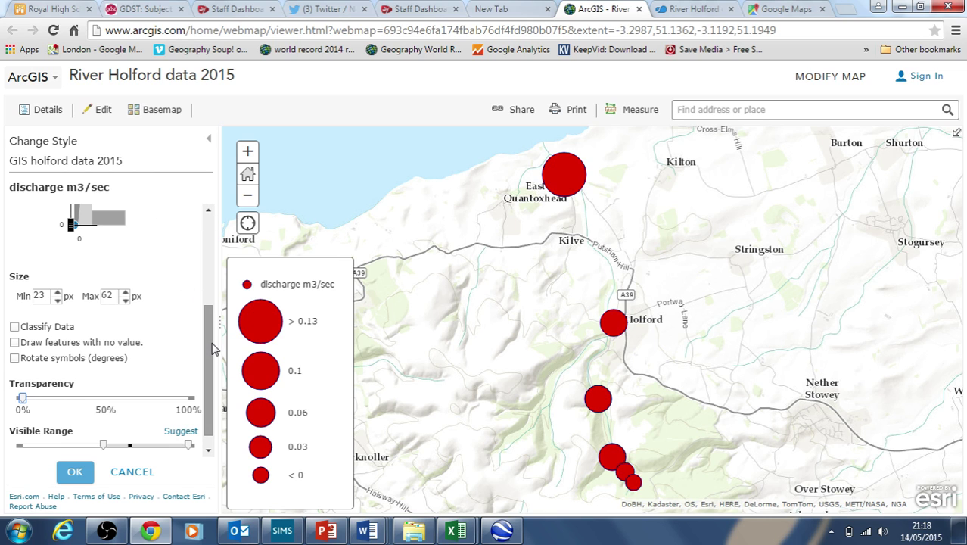
{"action": "scroll", "coordinate": [212, 348], "scroll_direction": "up", "scroll_amount": 3}
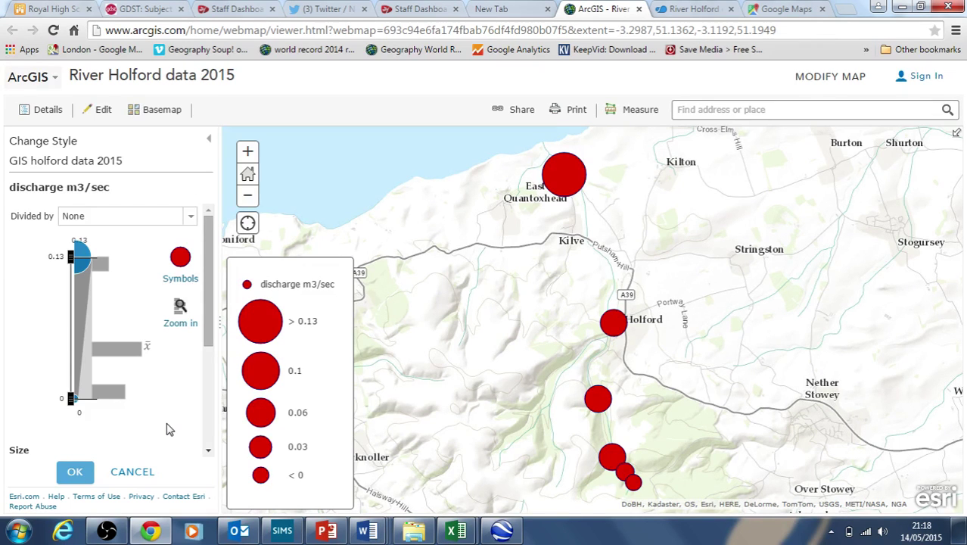
Switch to the blank Document2 in Word, paste the copied map screenshot into it and select the picture.
{"action": "scroll", "coordinate": [170, 429], "scroll_direction": "down", "scroll_amount": 2}
{"action": "key", "text": "alt+Tab"}
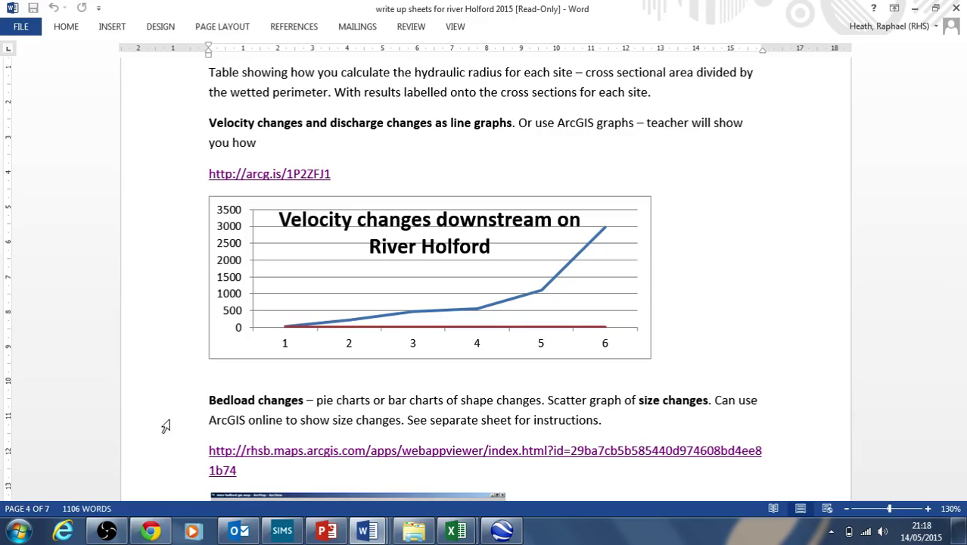
{"action": "key", "text": "alt+Tab"}
{"action": "mouse_move", "coordinate": [371, 530]}
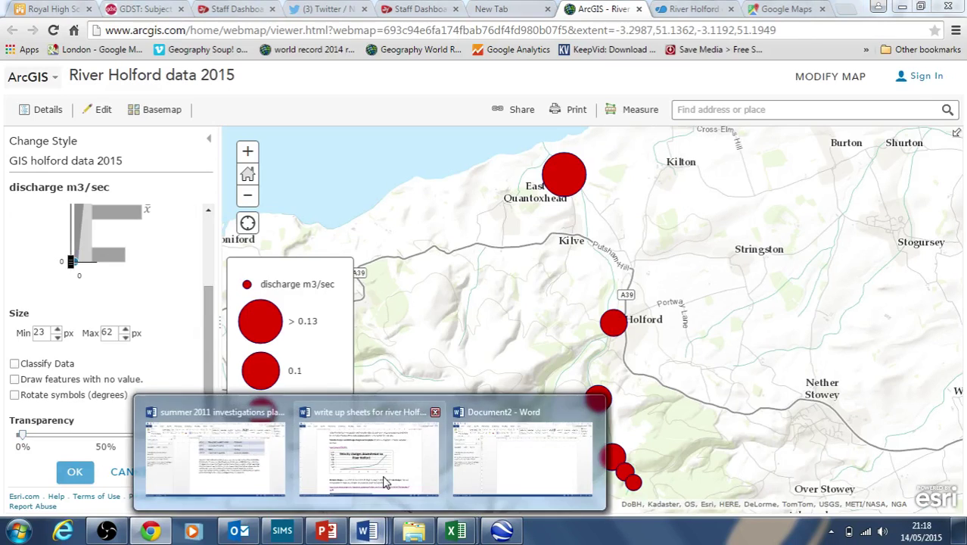
{"action": "left_click", "coordinate": [522, 484]}
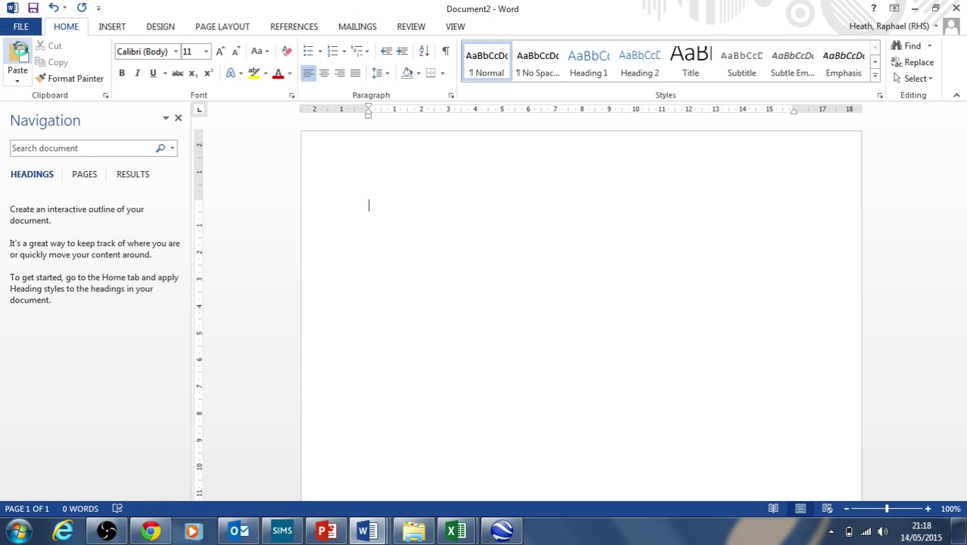
{"action": "key", "text": "ctrl+v"}
{"action": "left_click", "coordinate": [571, 308]}
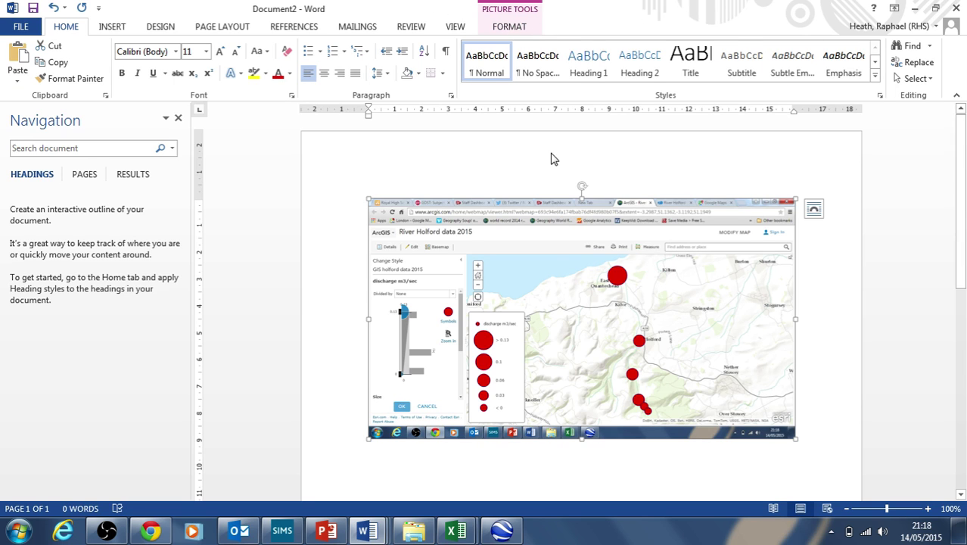
Crop the style pane off the pasted picture, leaving it 12.32 cm wide, and crop the browser header off above the map.
{"action": "left_click", "coordinate": [509, 26]}
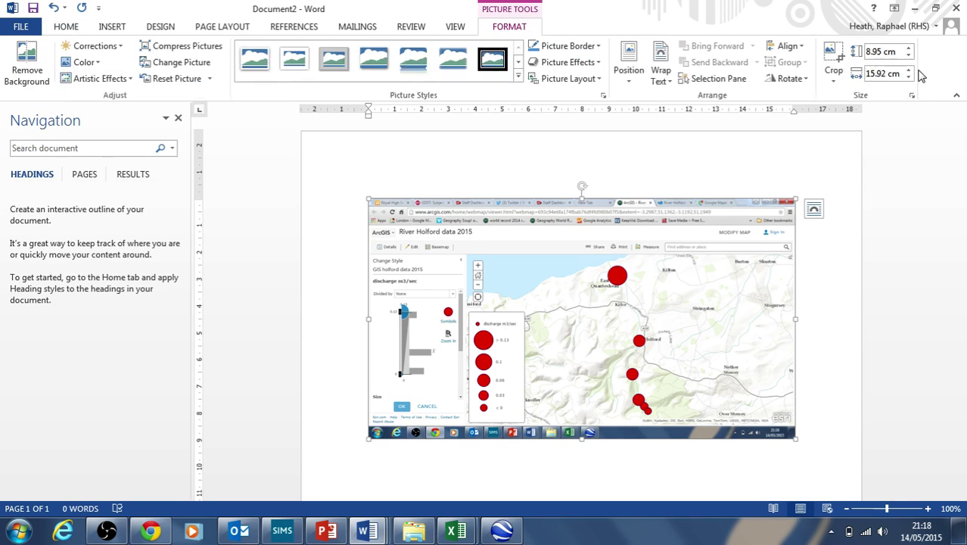
{"action": "left_click", "coordinate": [833, 61]}
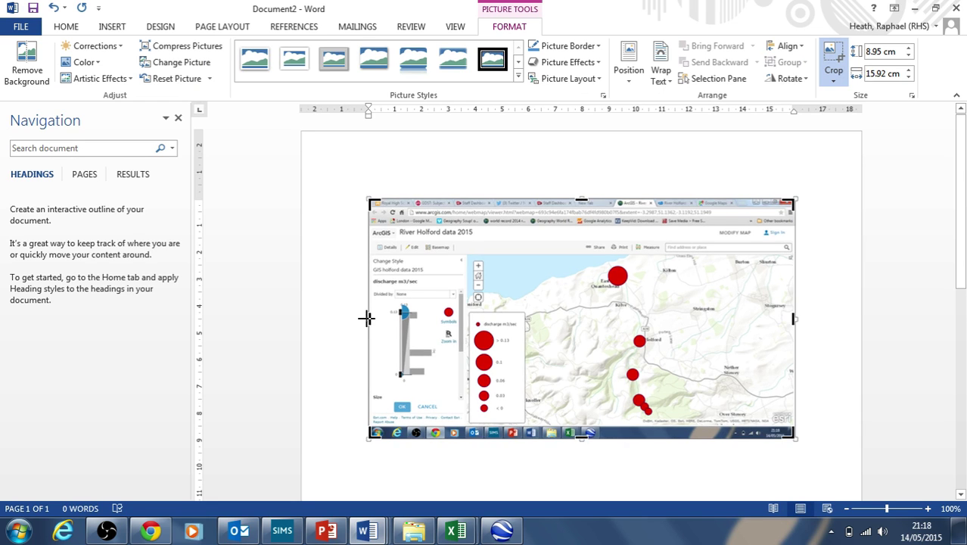
{"action": "left_click_drag", "start_coordinate": [367, 318], "coordinate": [481, 320]}
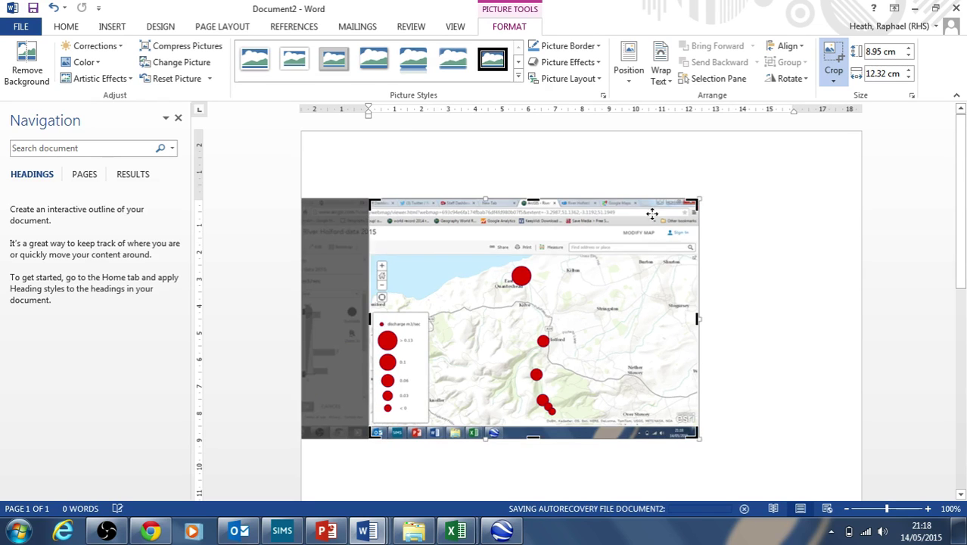
{"action": "left_click_drag", "start_coordinate": [535, 202], "coordinate": [535, 256]}
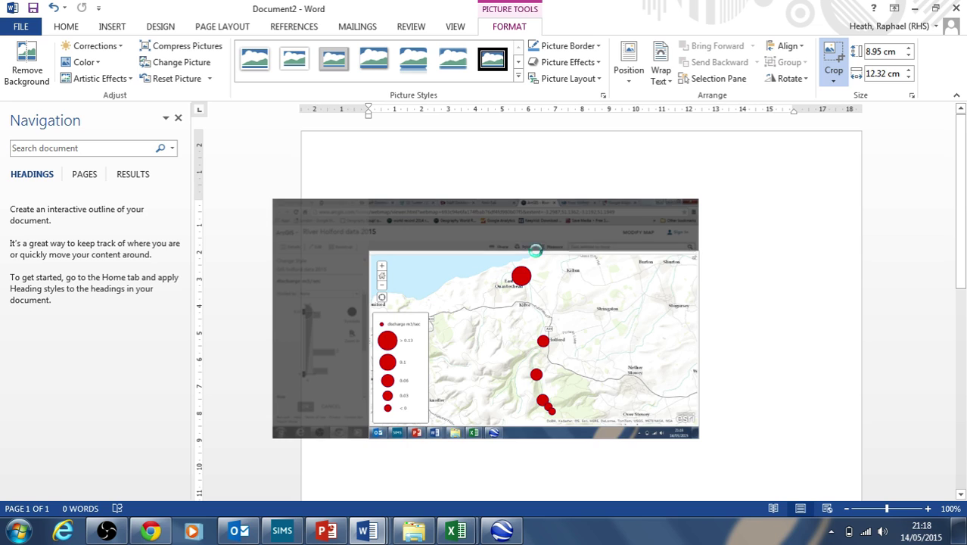
{"action": "left_click", "coordinate": [734, 313]}
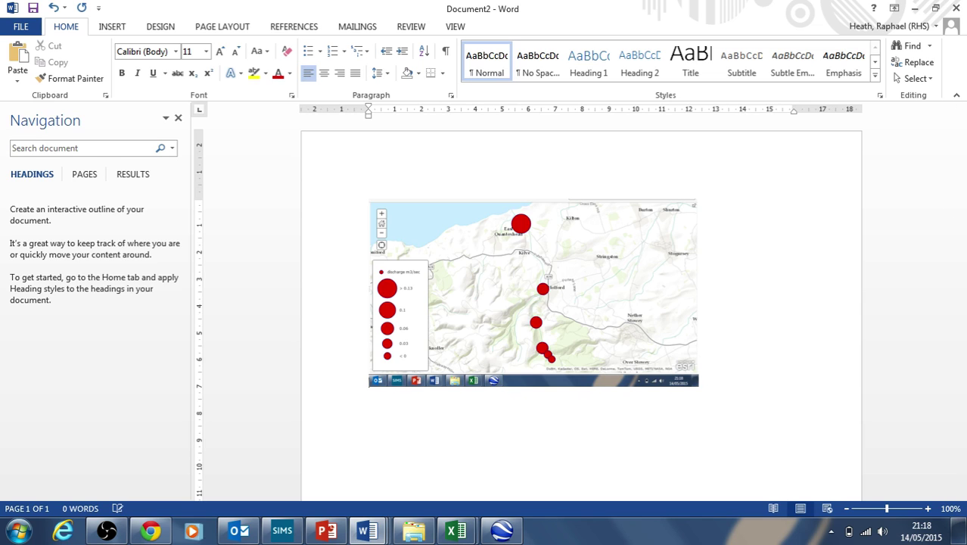
Title the picture "Map to show the changes in the river discharge along the river Holford" and return to the ArcGIS map.
{"action": "key", "text": "Return"}
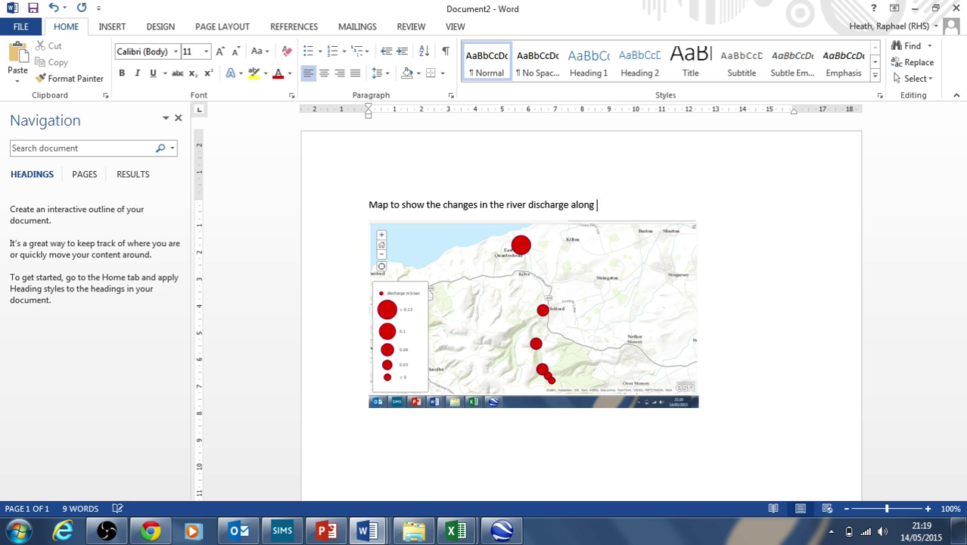
{"action": "type", "text": "river Holford"}
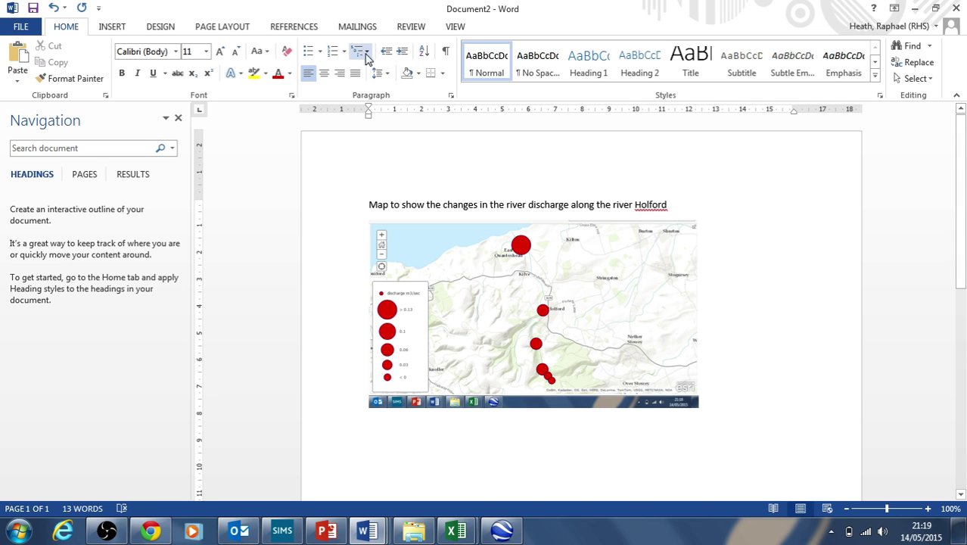
{"action": "left_click", "coordinate": [913, 8]}
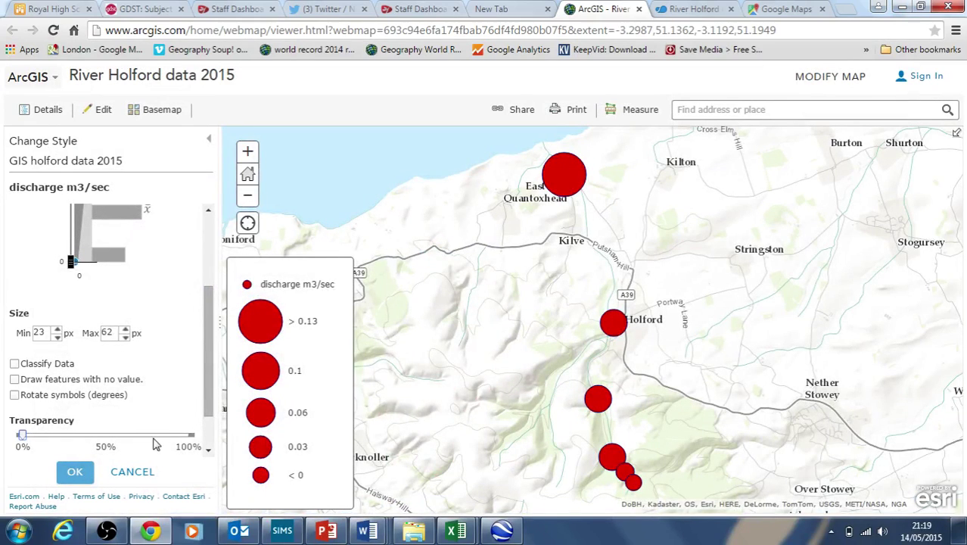
Classify the discharge data by Equal Interval with 4 classes and apply the style to the GIS holford data 2015 layer.
{"action": "left_click", "coordinate": [15, 364]}
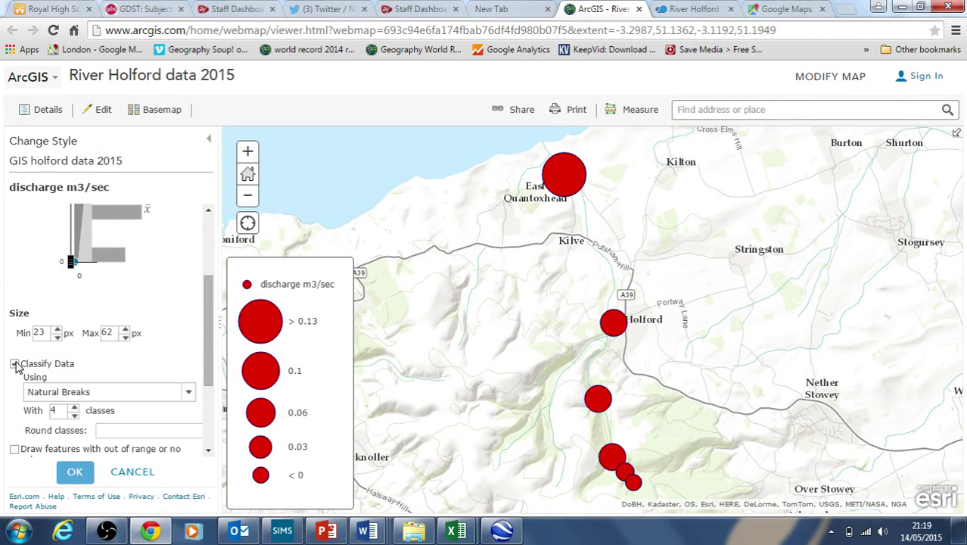
{"action": "left_click", "coordinate": [186, 380]}
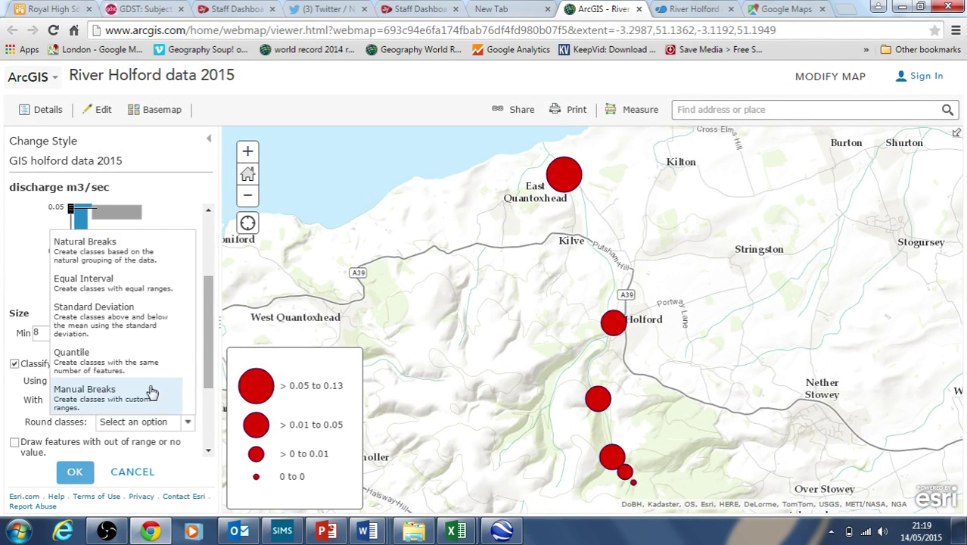
{"action": "left_click", "coordinate": [112, 284]}
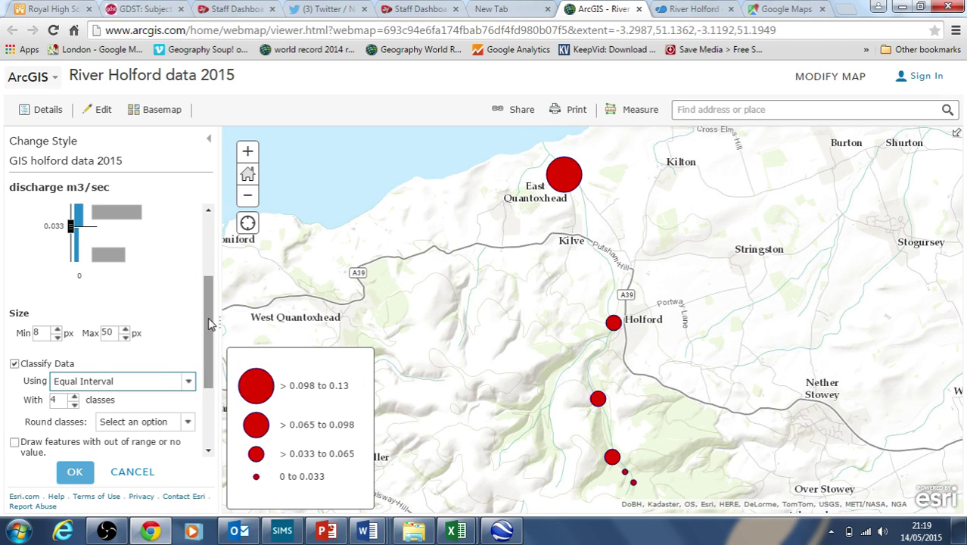
{"action": "left_click_drag", "start_coordinate": [208, 302], "coordinate": [206, 201]}
{"action": "left_click", "coordinate": [74, 472]}
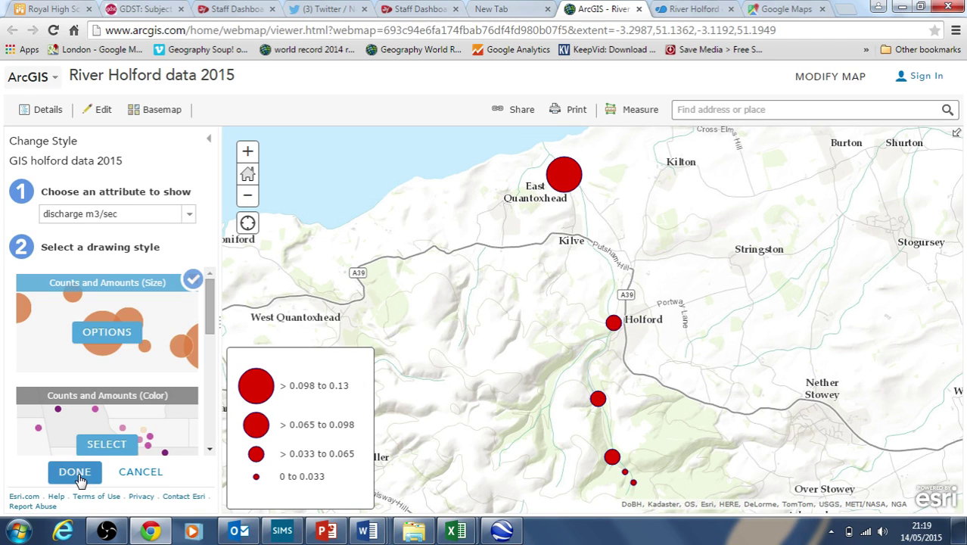
{"action": "left_click", "coordinate": [74, 471]}
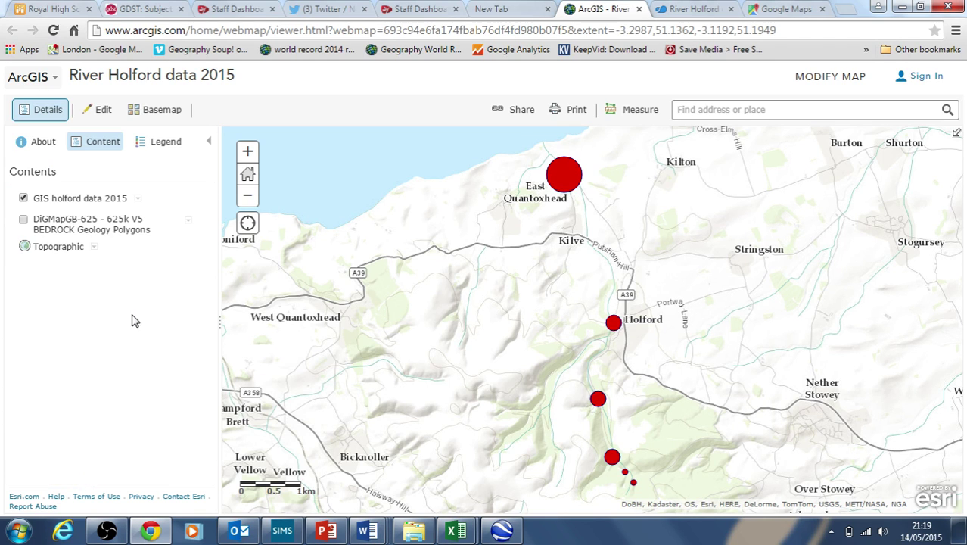
Examine the discharge class ranges in the map legend and return to the list of map contents.
{"action": "left_click", "coordinate": [165, 146]}
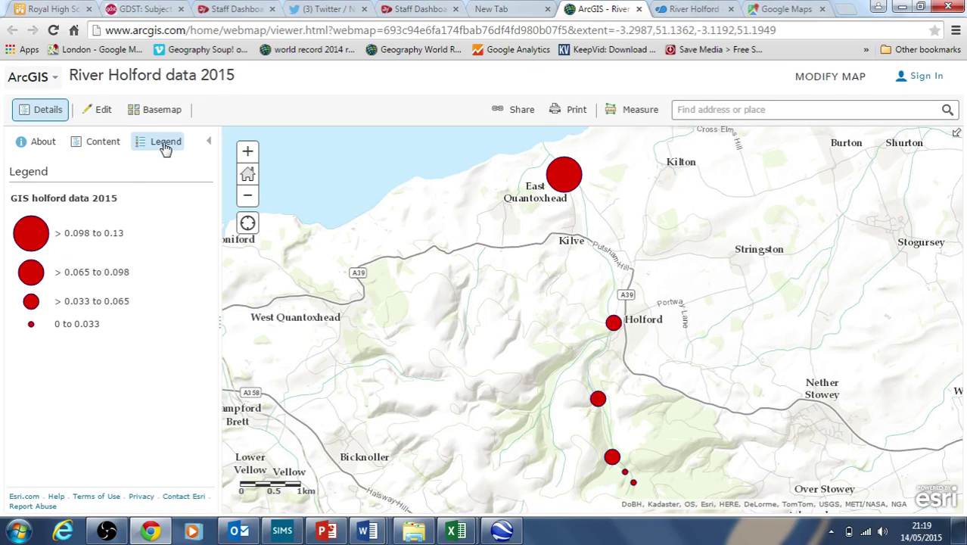
{"action": "left_click", "coordinate": [101, 143]}
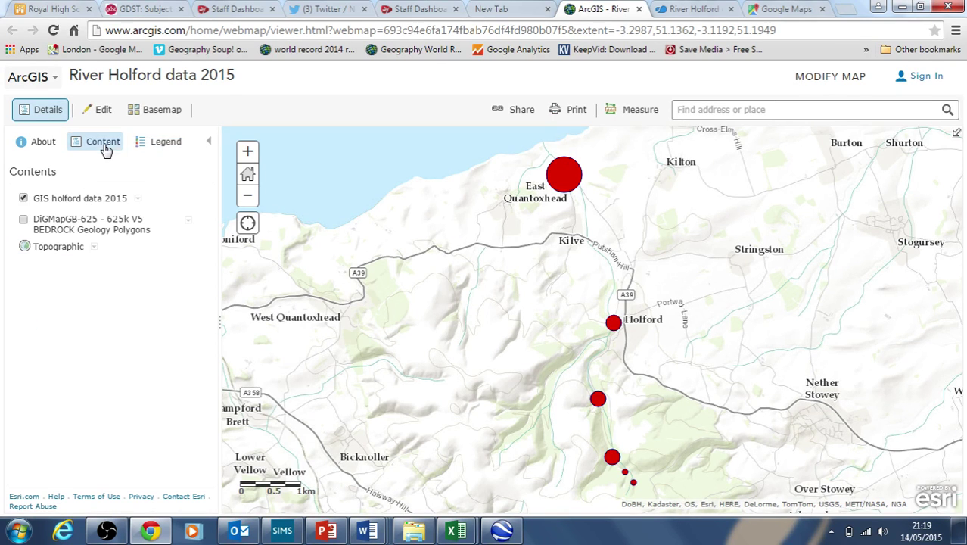
{"action": "left_click", "coordinate": [96, 201]}
{"action": "left_click", "coordinate": [138, 199]}
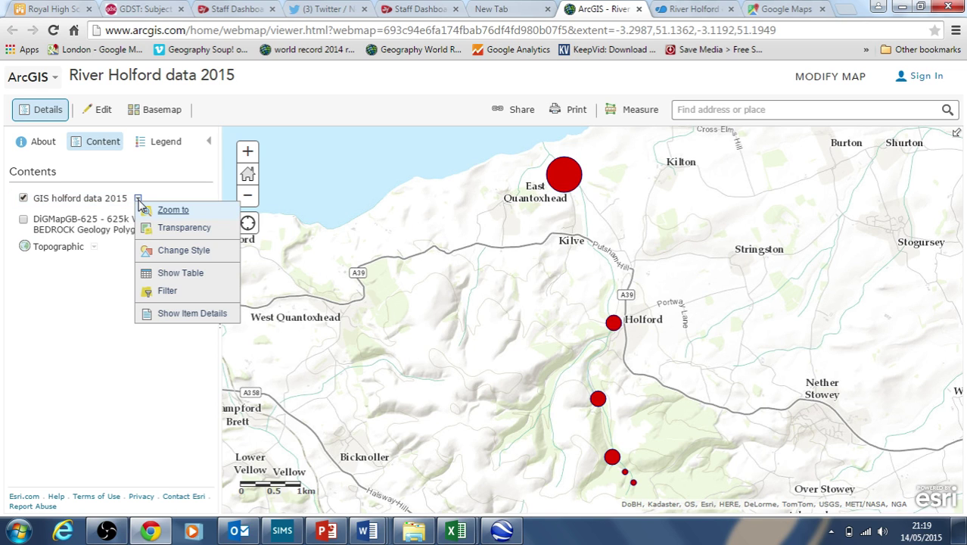
{"action": "left_click", "coordinate": [90, 292]}
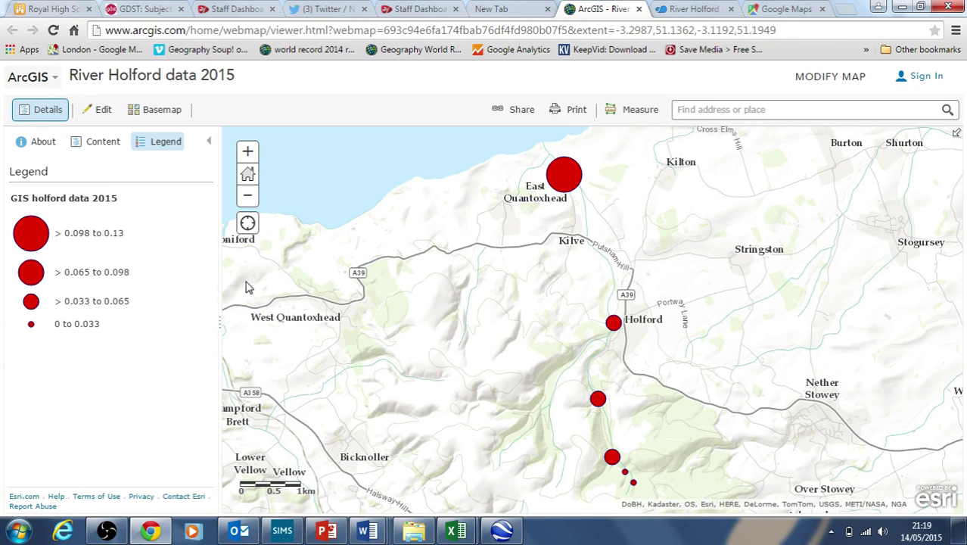
{"action": "left_click", "coordinate": [82, 141]}
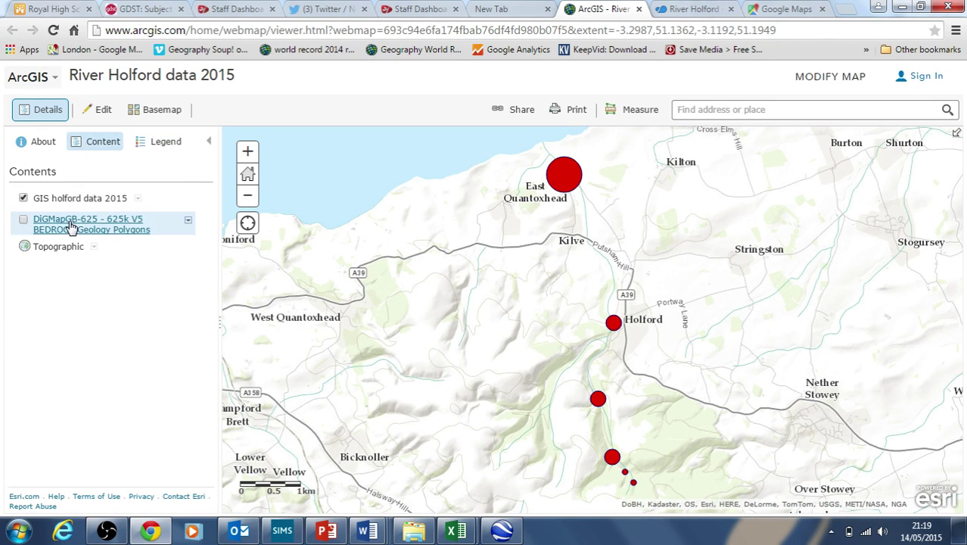
Restyle the GIS holford data 2015 layer by average clast size (cm), replace that attribute with hydraulic radius, and apply the style.
{"action": "left_click", "coordinate": [137, 198]}
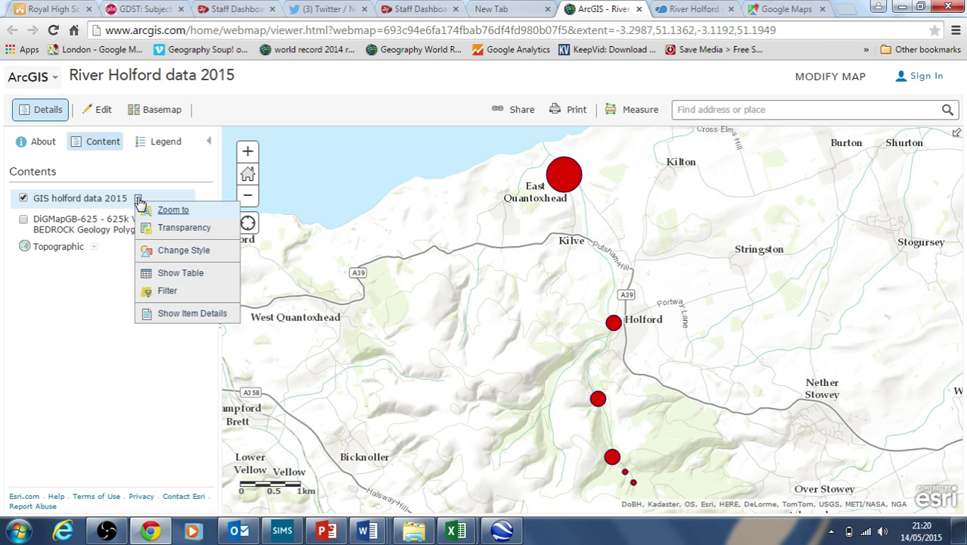
{"action": "left_click", "coordinate": [170, 251]}
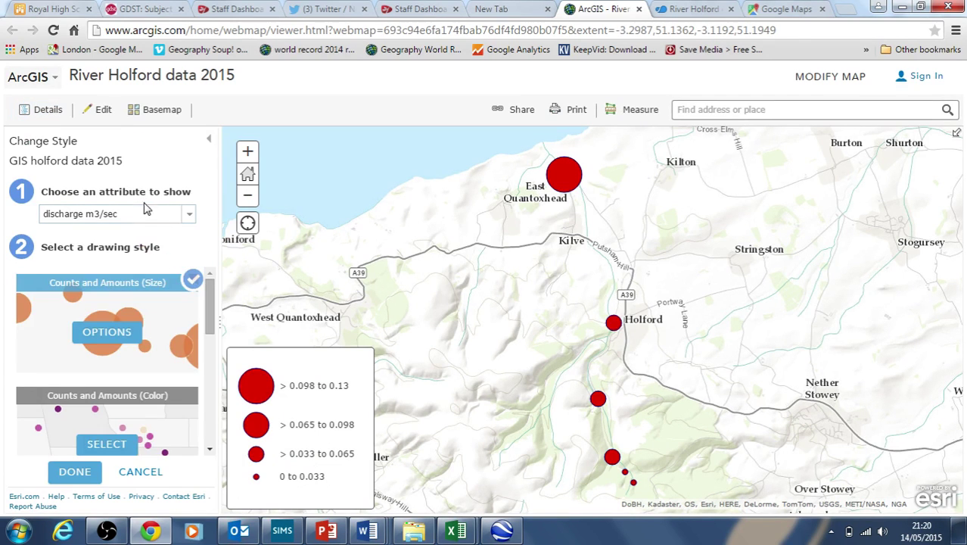
{"action": "left_click", "coordinate": [145, 215]}
{"action": "left_click", "coordinate": [122, 252]}
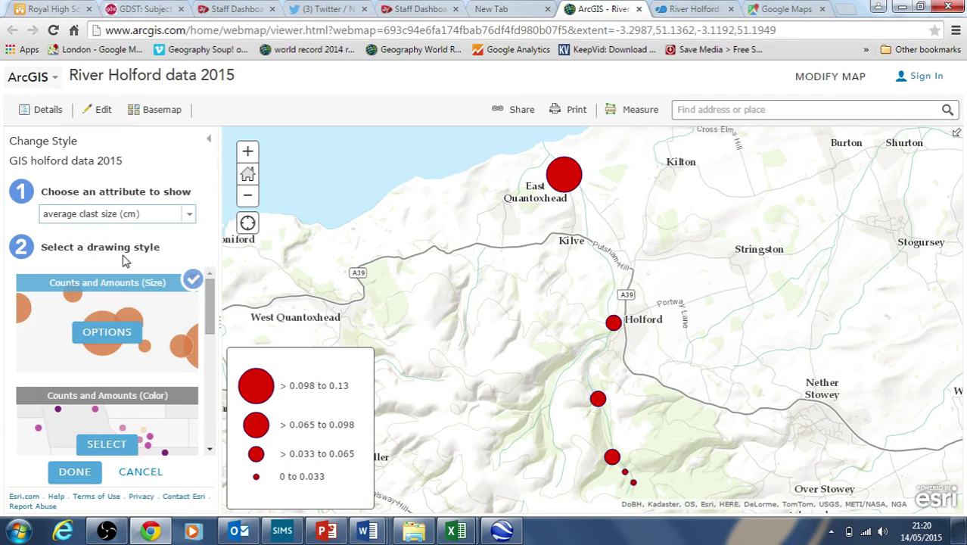
{"action": "left_click", "coordinate": [156, 217]}
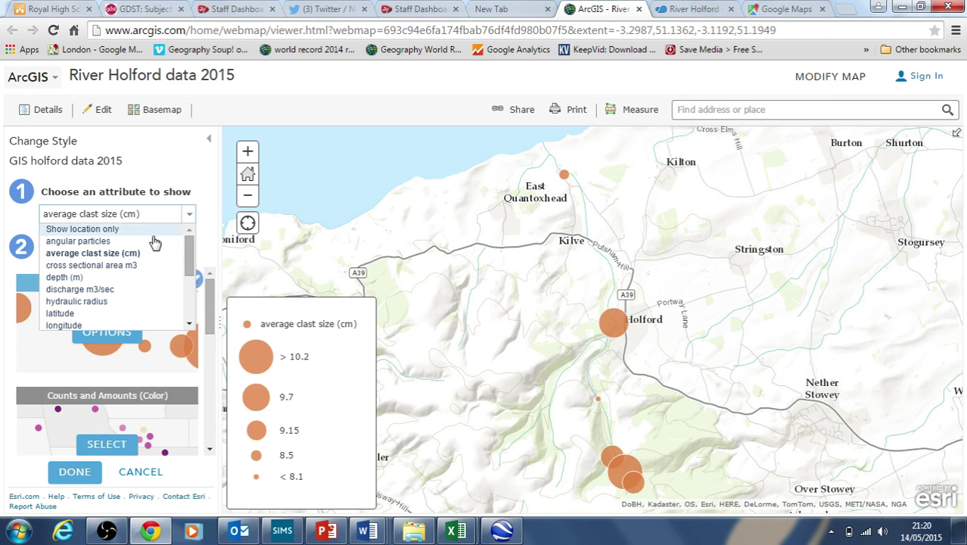
{"action": "left_click", "coordinate": [138, 300]}
{"action": "left_click", "coordinate": [75, 472]}
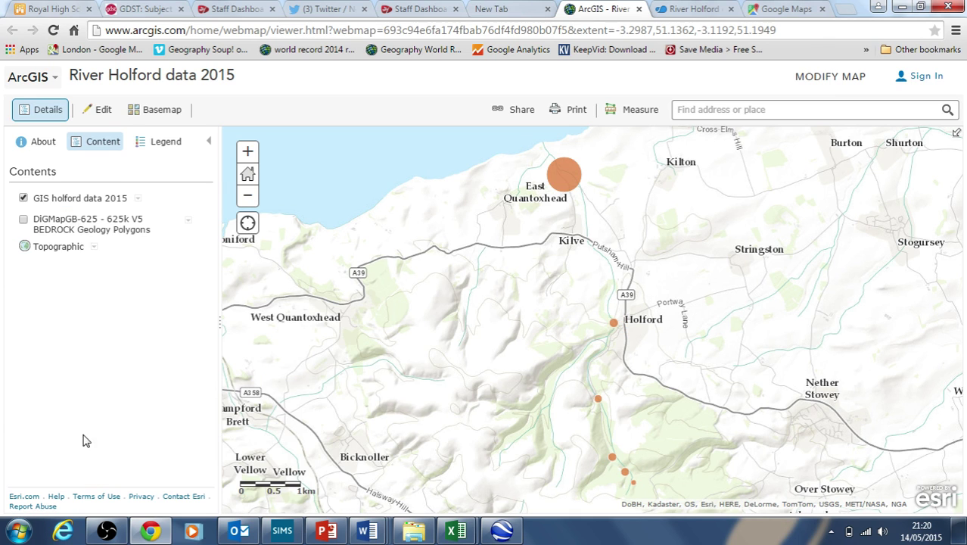
Examine the hydraulic radius symbols under the layer and in the map legend, returning to the map contents.
{"action": "left_click", "coordinate": [34, 204]}
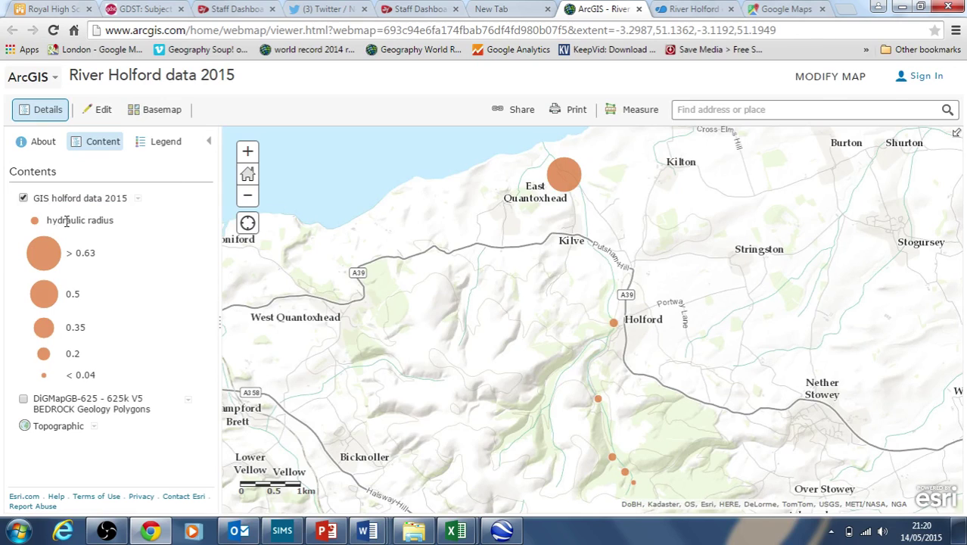
{"action": "left_click", "coordinate": [160, 143]}
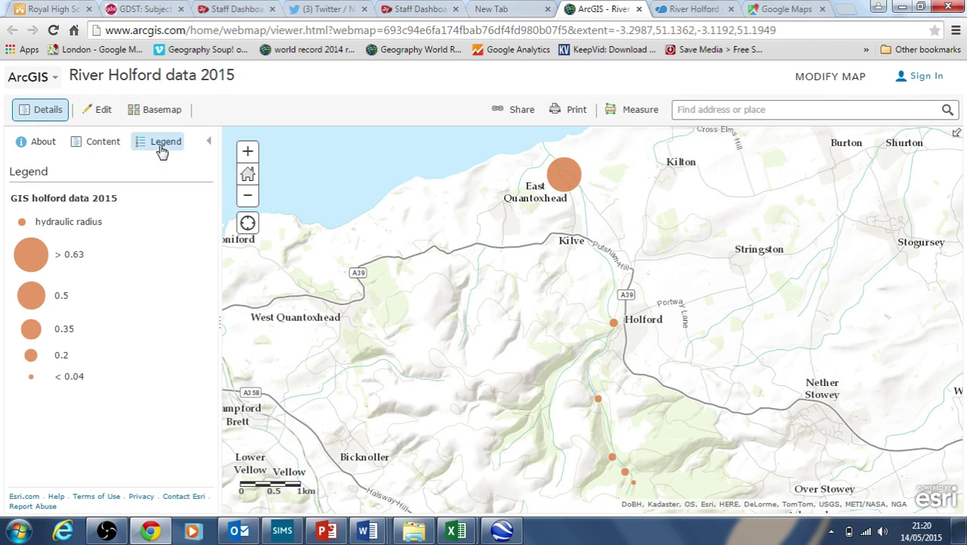
{"action": "left_click", "coordinate": [98, 144]}
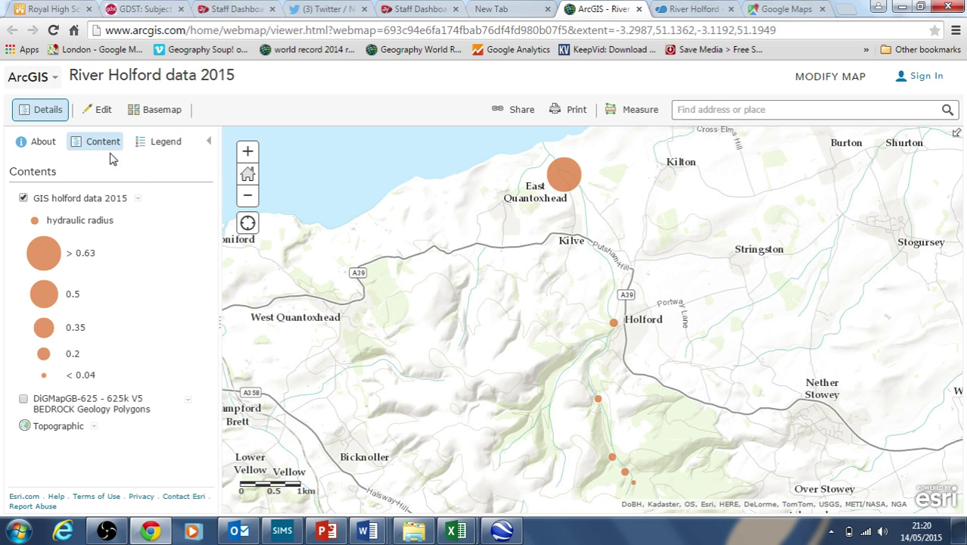
Restyle the GIS holford data 2015 layer by discharge m3/sec using Counts and Amounts (Size), and collapse its legend in the contents.
{"action": "left_click", "coordinate": [137, 198]}
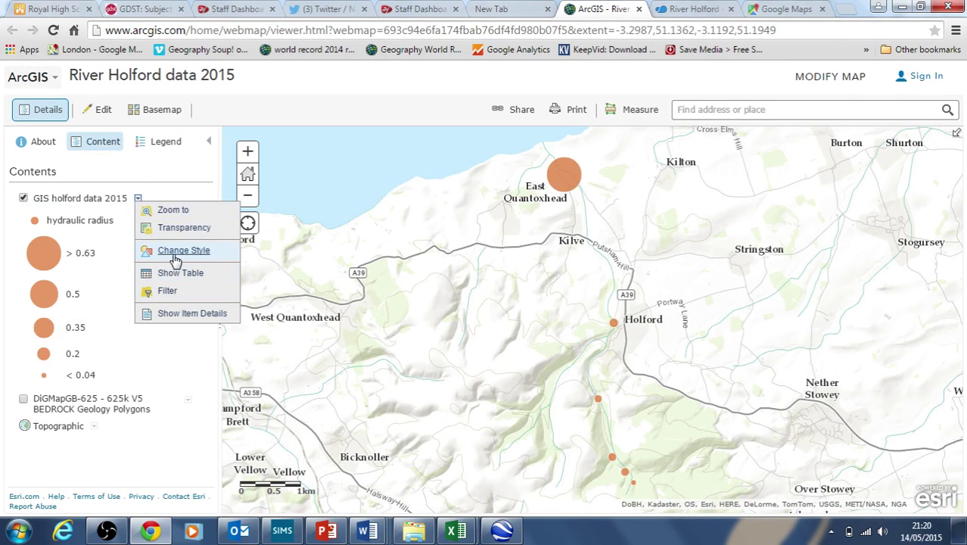
{"action": "left_click", "coordinate": [175, 253]}
{"action": "left_click", "coordinate": [152, 214]}
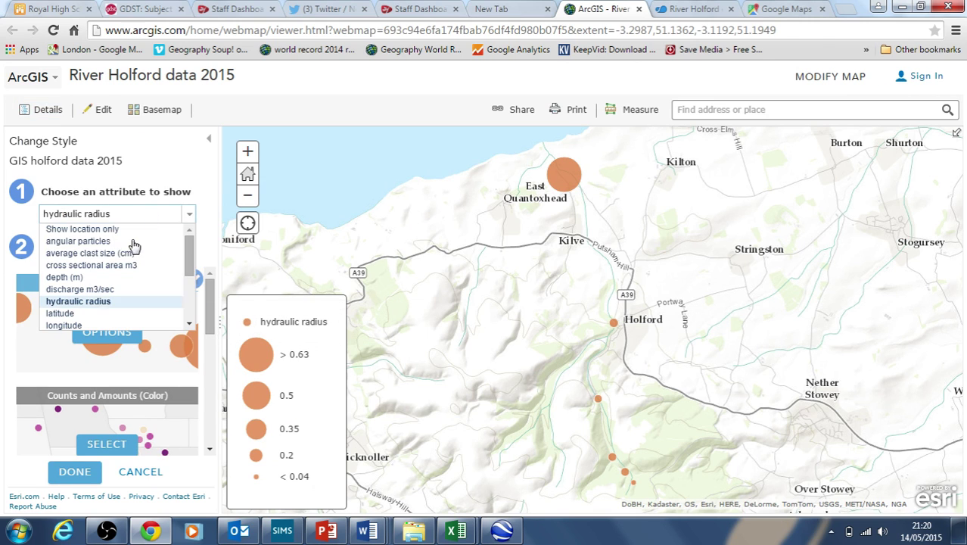
{"action": "left_click", "coordinate": [112, 290]}
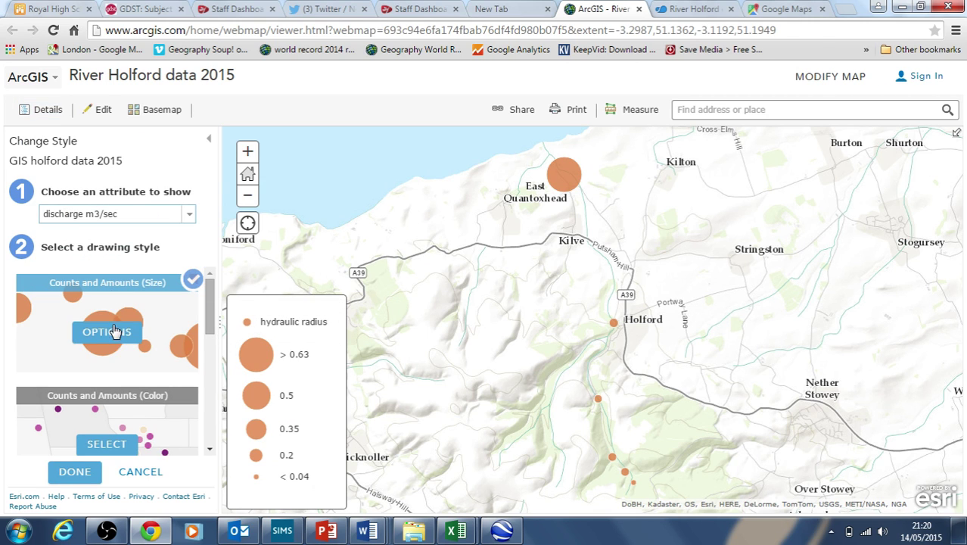
{"action": "left_click", "coordinate": [80, 470]}
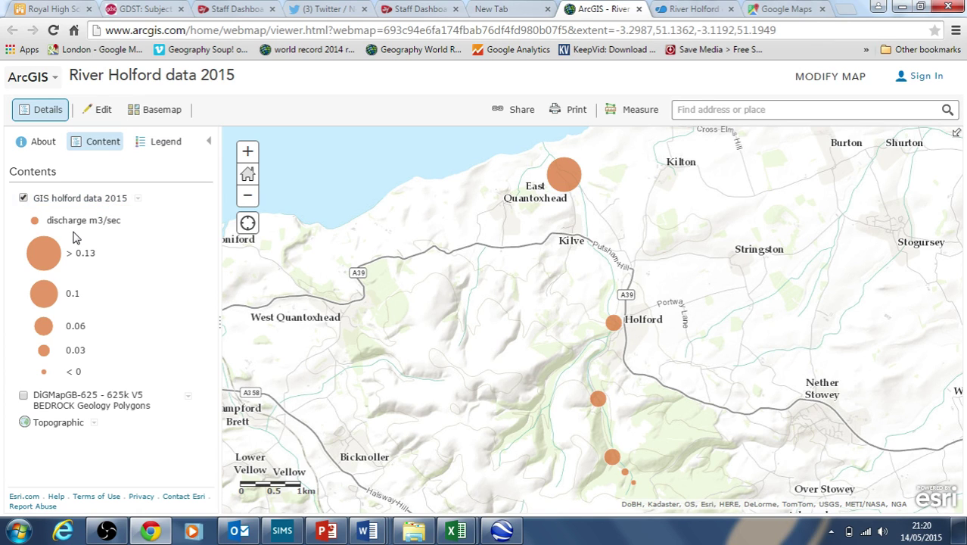
{"action": "left_click", "coordinate": [75, 199]}
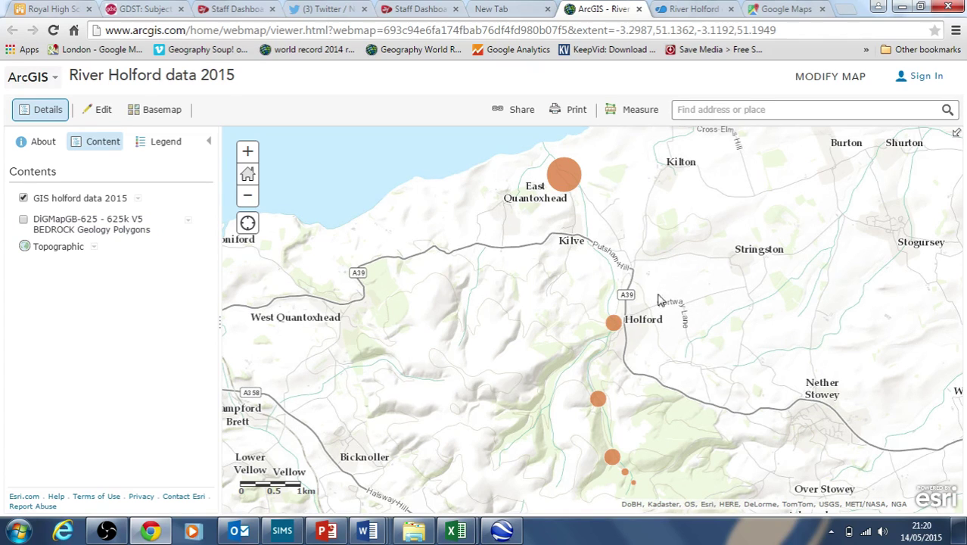
Examine the recorded data for the site near East Quantoxhead and the discharge legend under the GIS holford data 2015 layer.
{"action": "left_click", "coordinate": [568, 182]}
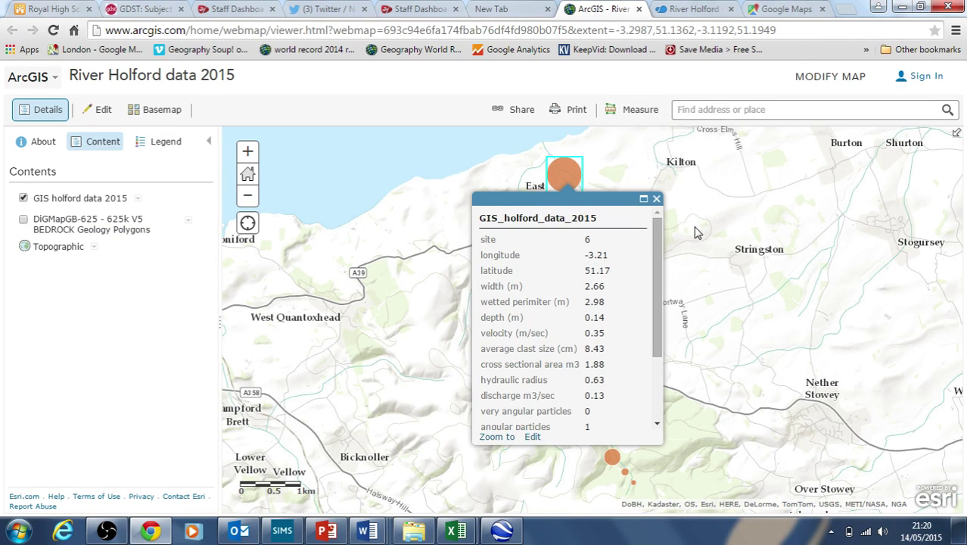
{"action": "left_click", "coordinate": [656, 199]}
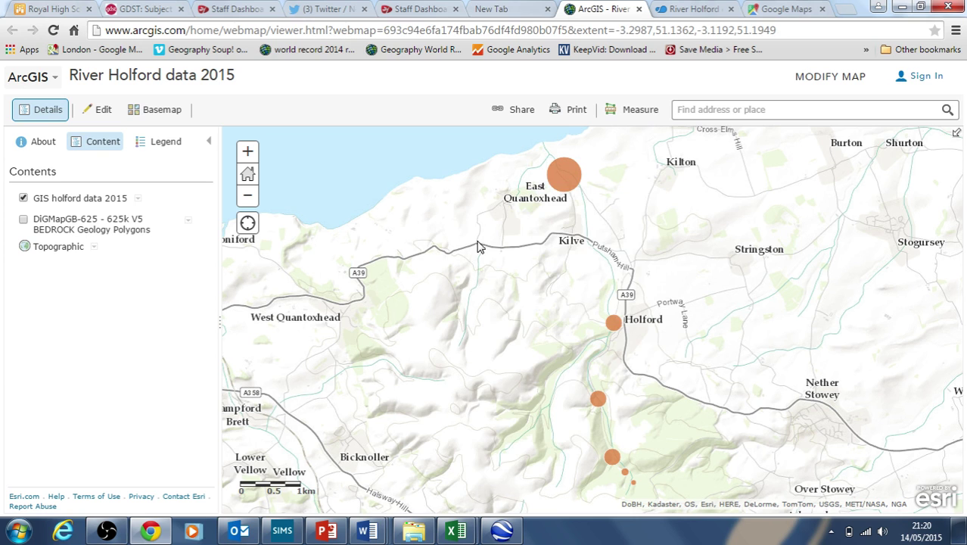
{"action": "left_click", "coordinate": [72, 201]}
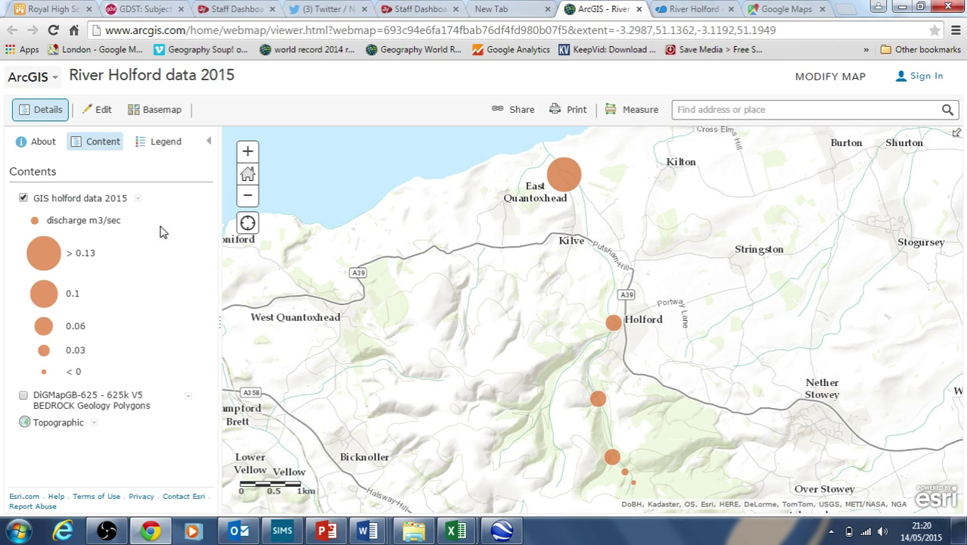
Change the GIS holford data 2015 layer's drawing style for discharge m3/sec to Counts and Amounts (Color).
{"action": "left_click", "coordinate": [138, 198]}
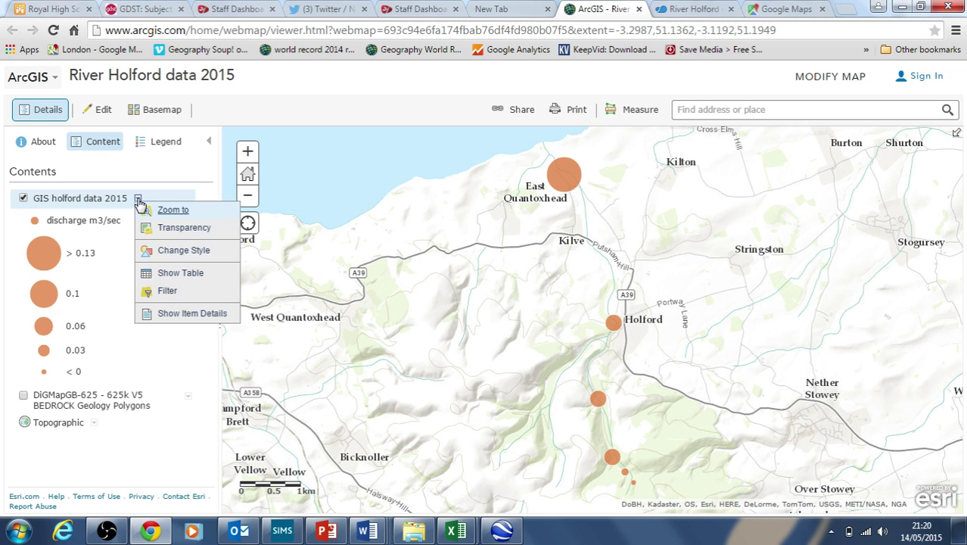
{"action": "left_click", "coordinate": [172, 250]}
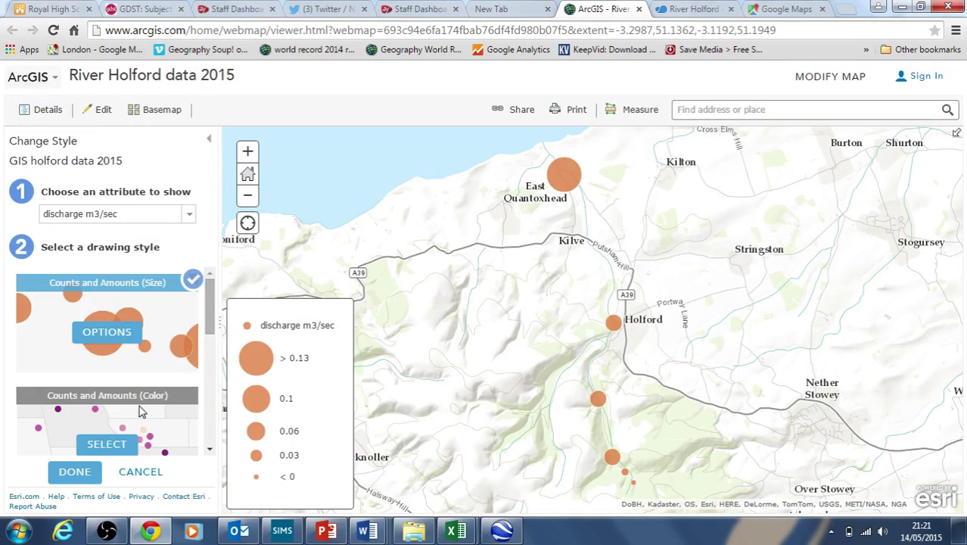
{"action": "left_click", "coordinate": [108, 445]}
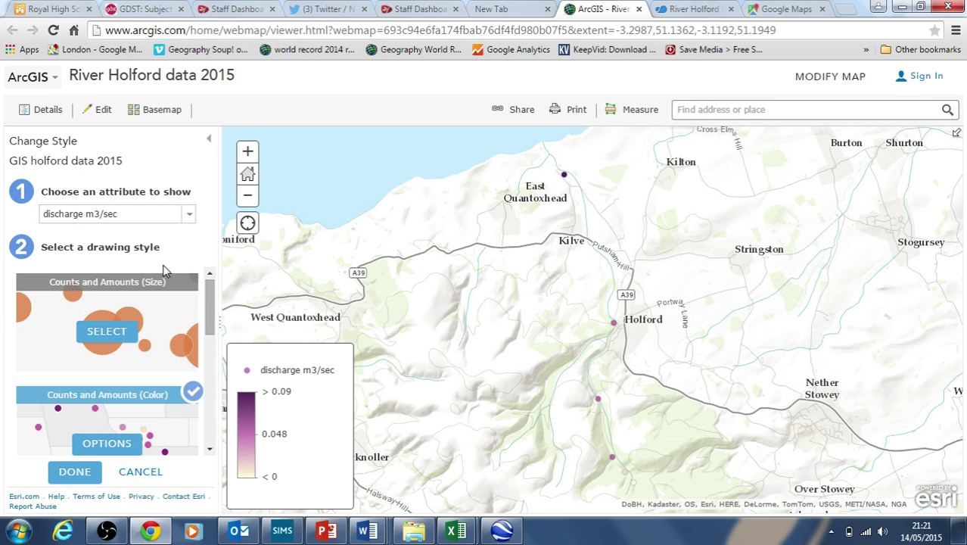
Enlarge the discharge symbols to 50 px, and reduce them to 32 px.
{"action": "left_click", "coordinate": [108, 444]}
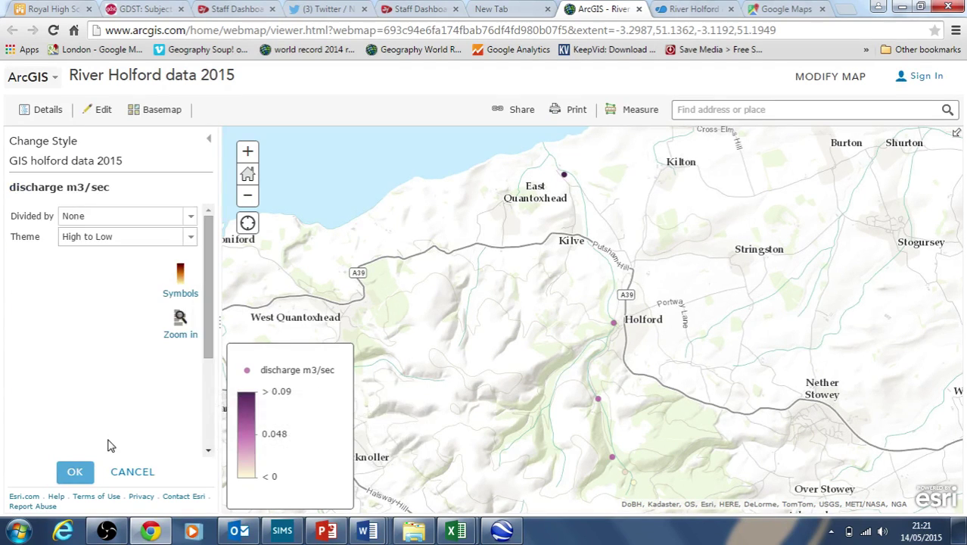
{"action": "left_click", "coordinate": [181, 276]}
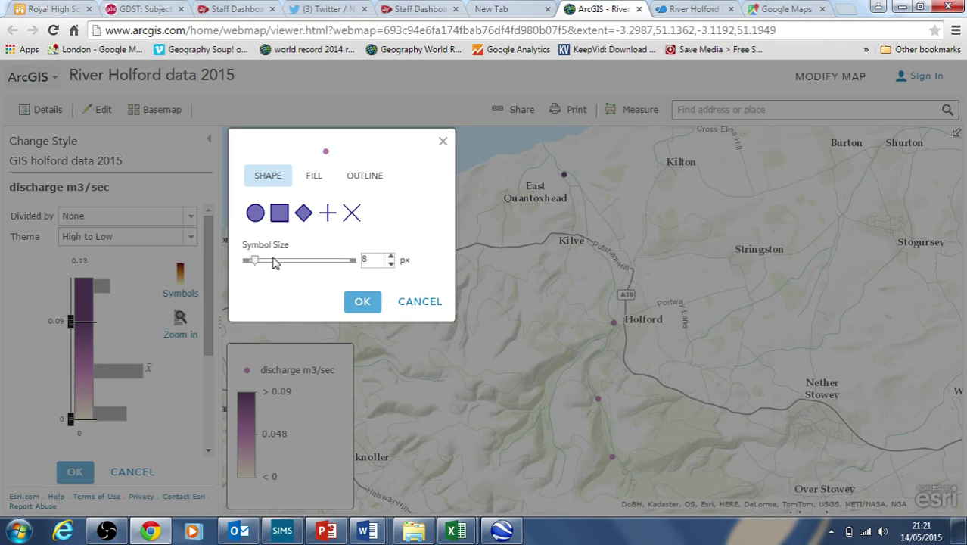
{"action": "left_click_drag", "start_coordinate": [255, 260], "coordinate": [292, 283]}
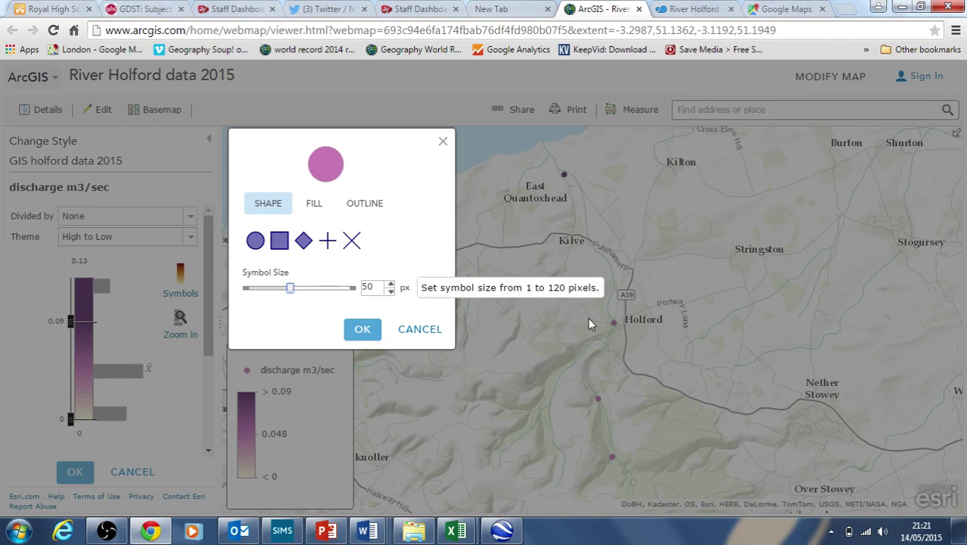
{"action": "left_click", "coordinate": [366, 330]}
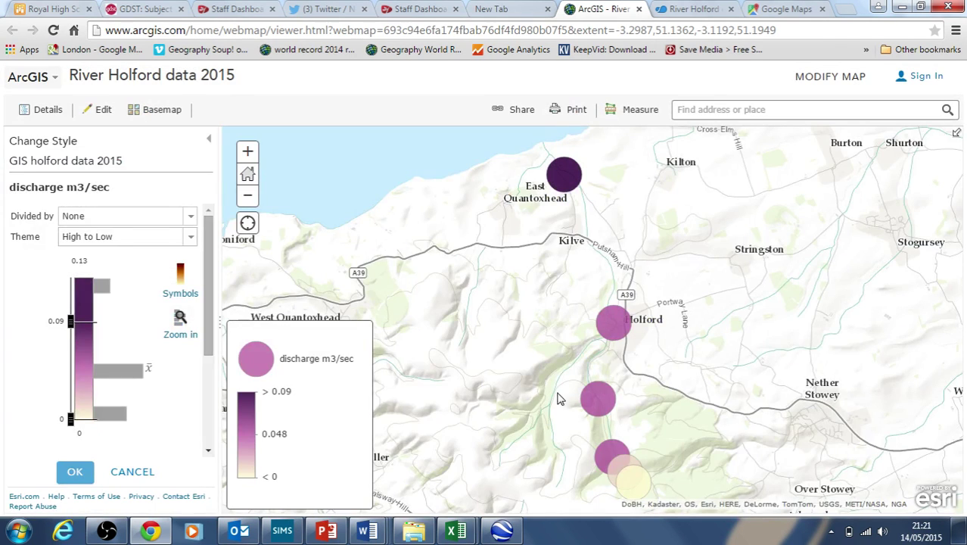
{"action": "left_click", "coordinate": [183, 271]}
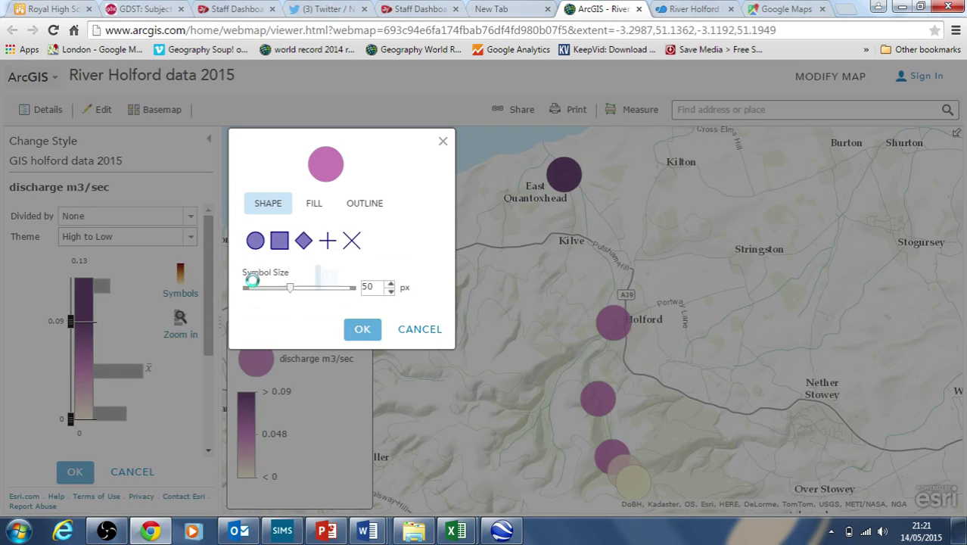
{"action": "left_click_drag", "start_coordinate": [290, 281], "coordinate": [277, 292]}
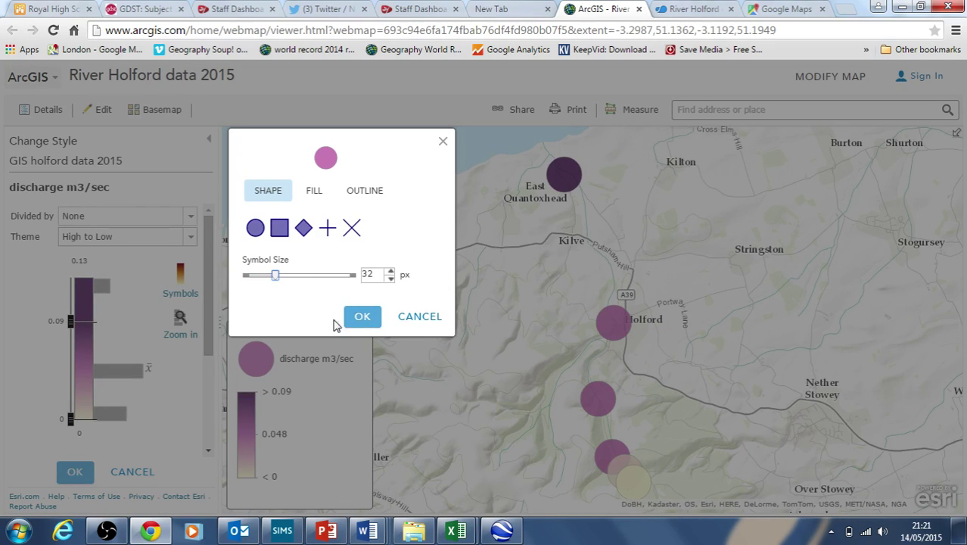
{"action": "left_click", "coordinate": [357, 318]}
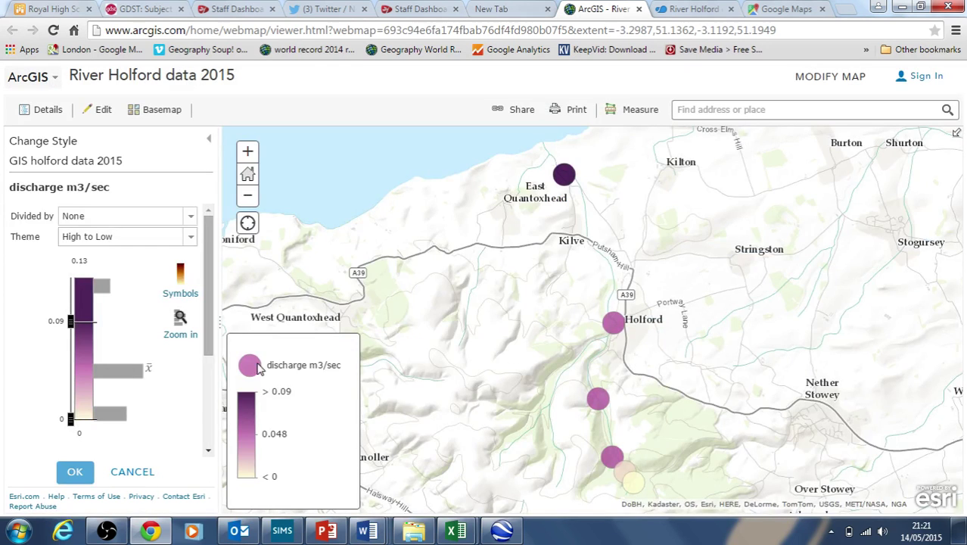
Change the fill of the discharge symbols to the dark-blue to white color ramp.
{"action": "left_click", "coordinate": [180, 273]}
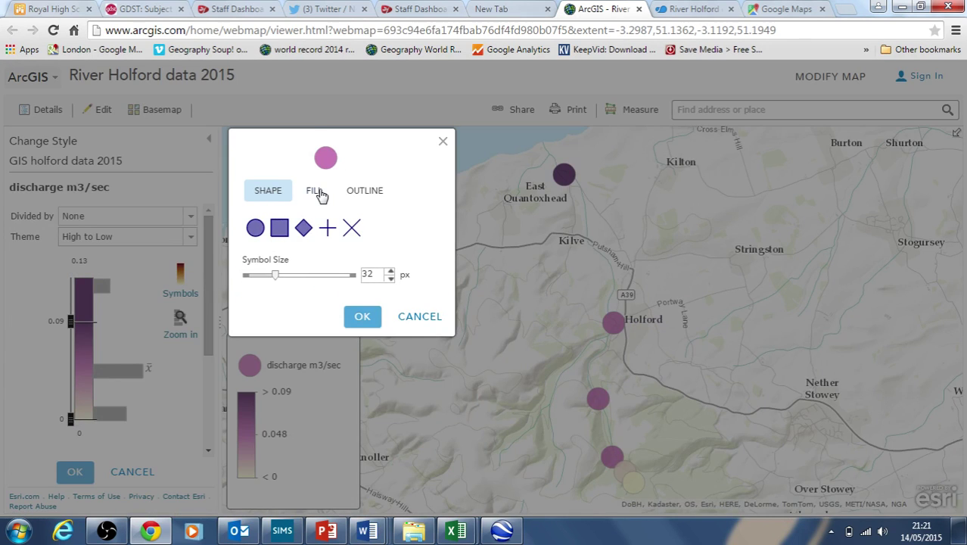
{"action": "left_click", "coordinate": [319, 196]}
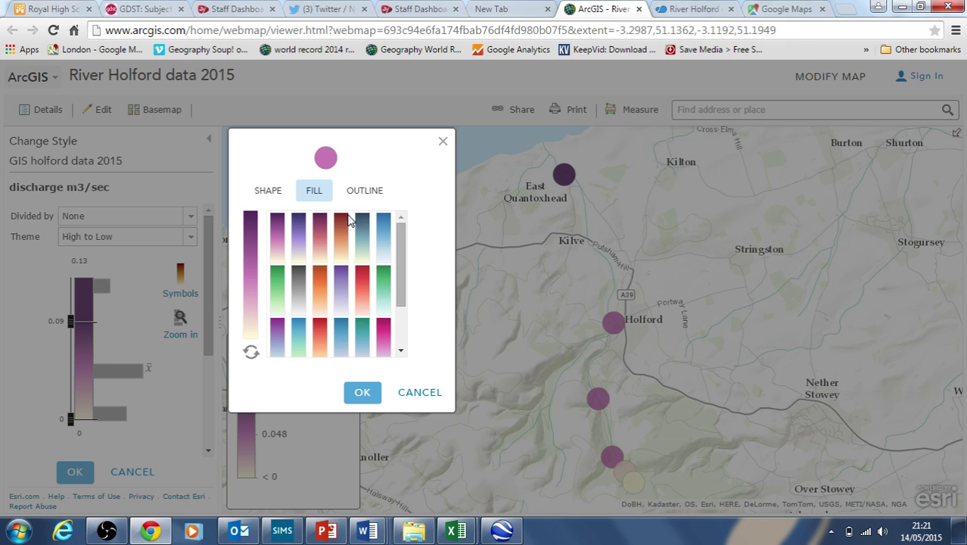
{"action": "left_click", "coordinate": [383, 244]}
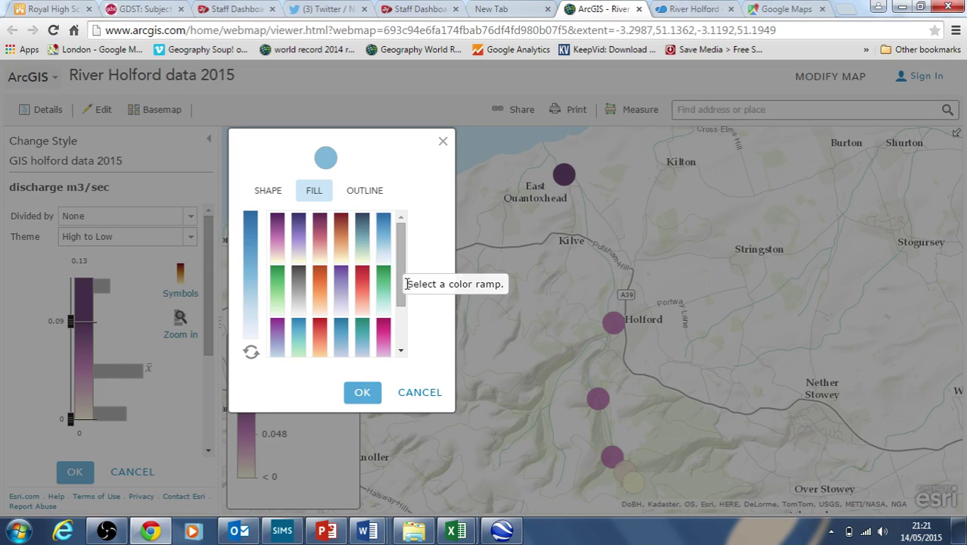
{"action": "double_click", "coordinate": [401, 282]}
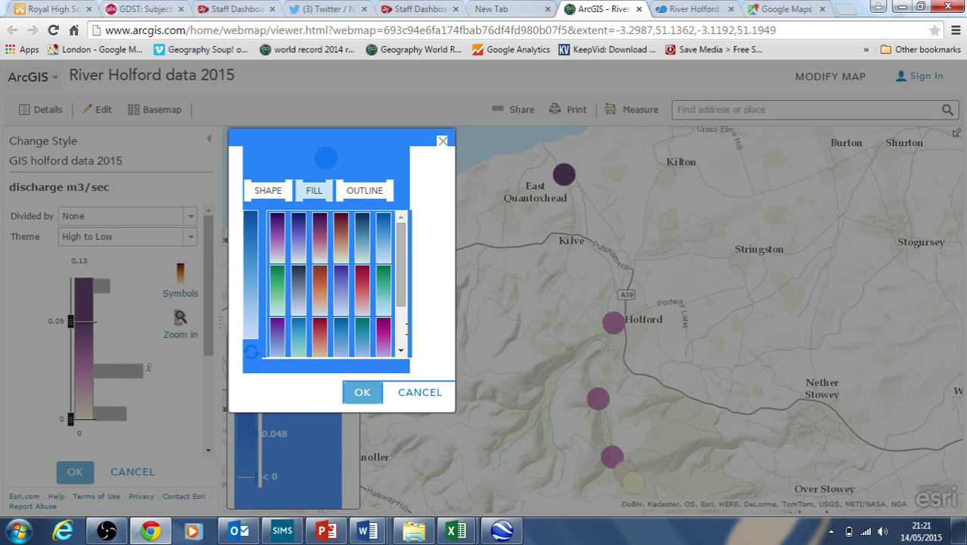
{"action": "left_click", "coordinate": [362, 392]}
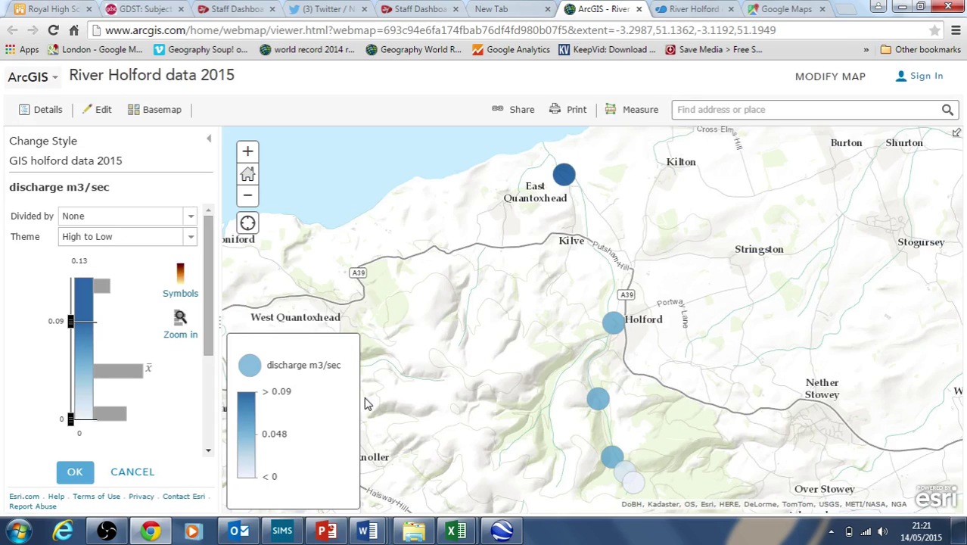
Compare the recorded data of the southernmost site with that of the site near East Quantoxhead.
{"action": "left_click", "coordinate": [638, 484]}
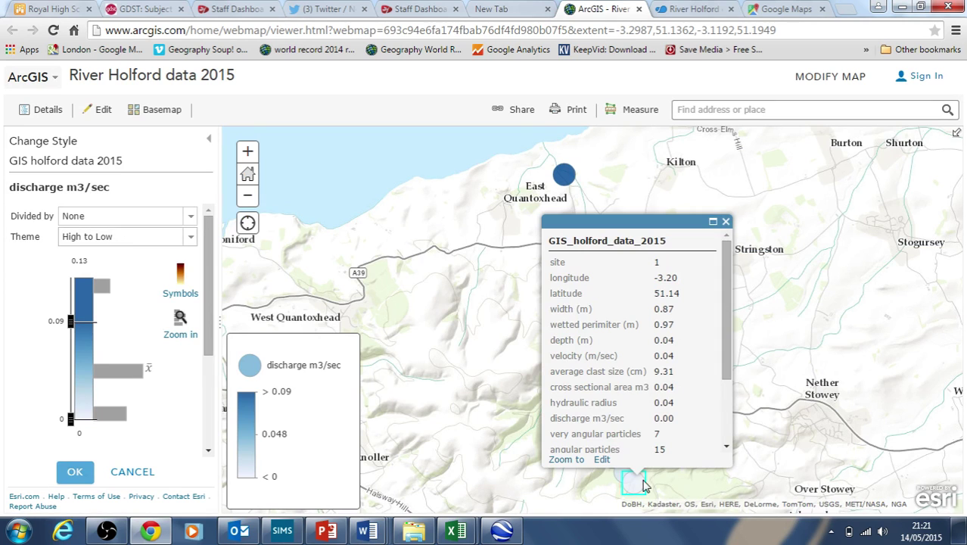
{"action": "left_click", "coordinate": [725, 222]}
{"action": "left_click", "coordinate": [565, 177]}
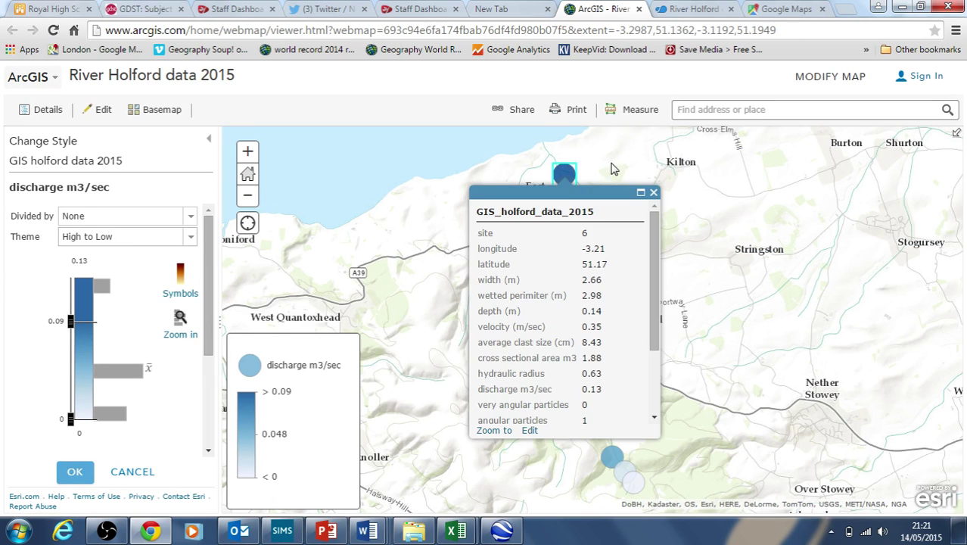
{"action": "left_click", "coordinate": [653, 192]}
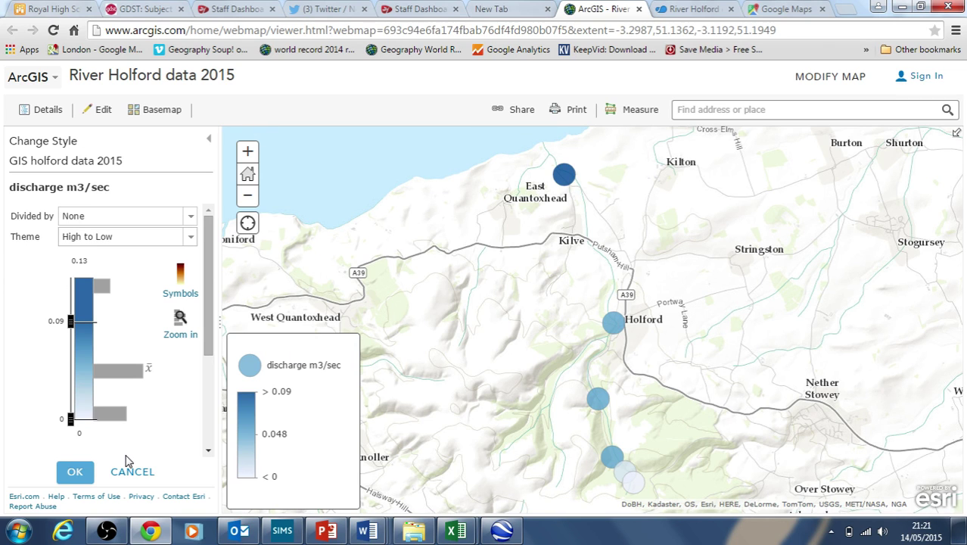
Switch to the Word document, paste below the existing discharge map, and return to the ArcGIS map.
{"action": "key", "text": "alt+Tab"}
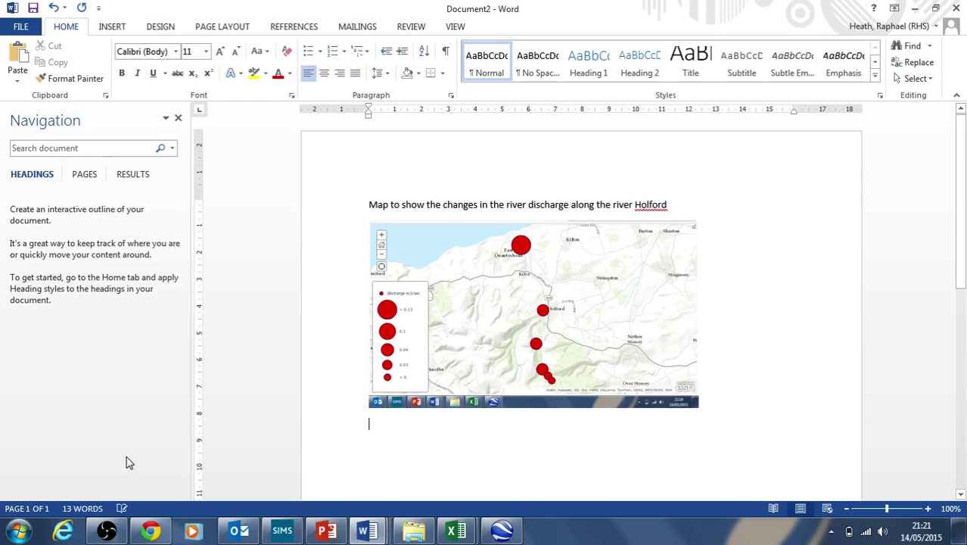
{"action": "left_click", "coordinate": [17, 55]}
{"action": "key", "text": "alt+Tab"}
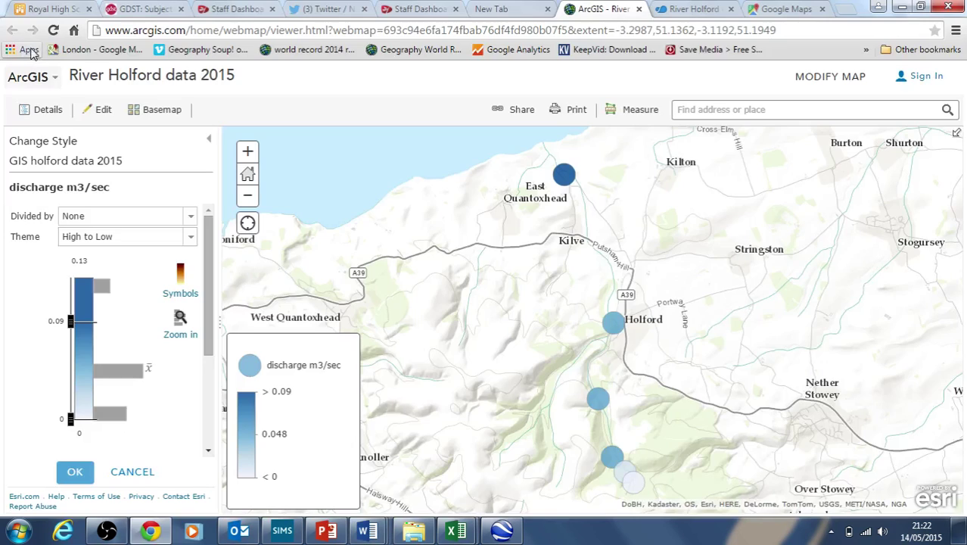
Apply the blue discharge color style to the GIS holford data 2015 layer and return to the map contents.
{"action": "left_click", "coordinate": [83, 475]}
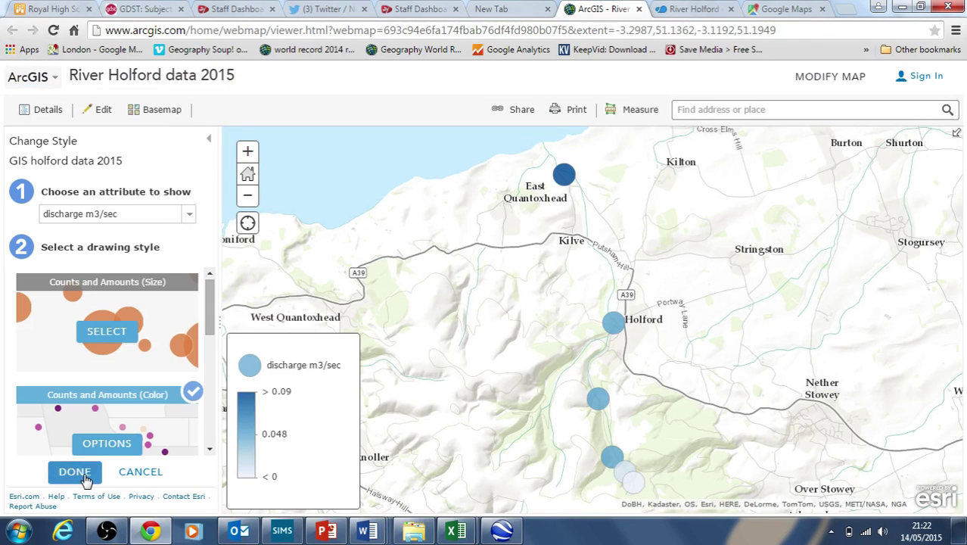
{"action": "left_click", "coordinate": [76, 472]}
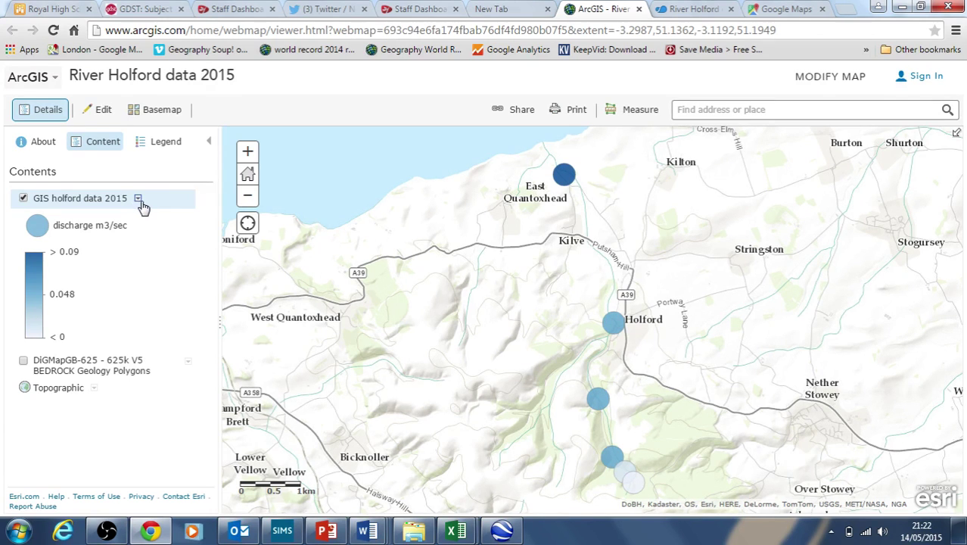
Switch the basemap to Imagery with Labels, and replace it with Light Gray Canvas.
{"action": "left_click_drag", "start_coordinate": [602, 318], "coordinate": [554, 294]}
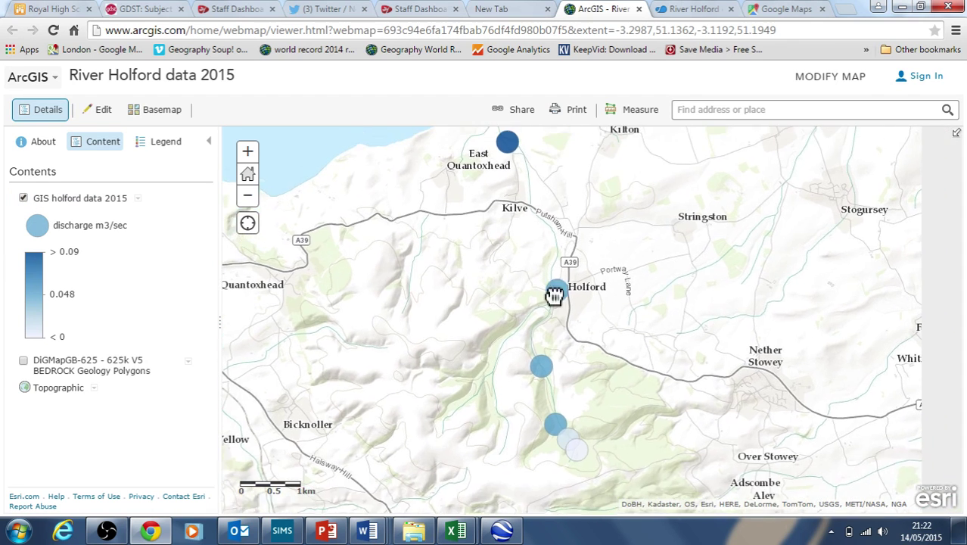
{"action": "left_click", "coordinate": [149, 115]}
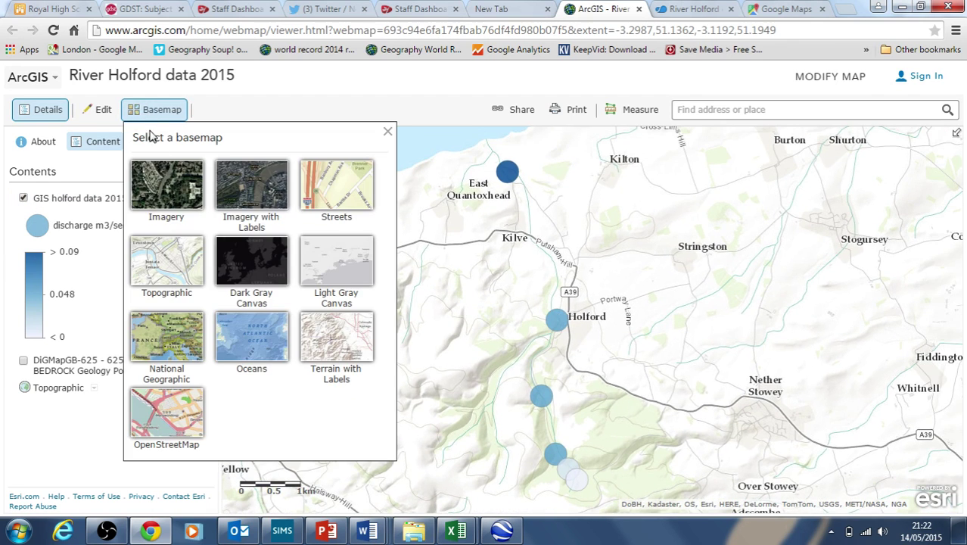
{"action": "left_click", "coordinate": [240, 207]}
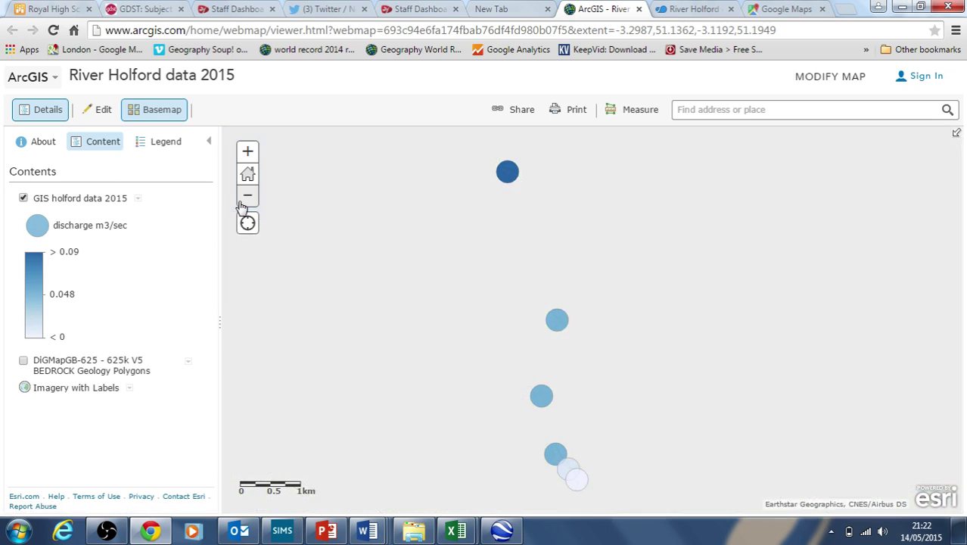
{"action": "left_click", "coordinate": [159, 114]}
{"action": "left_click", "coordinate": [342, 284]}
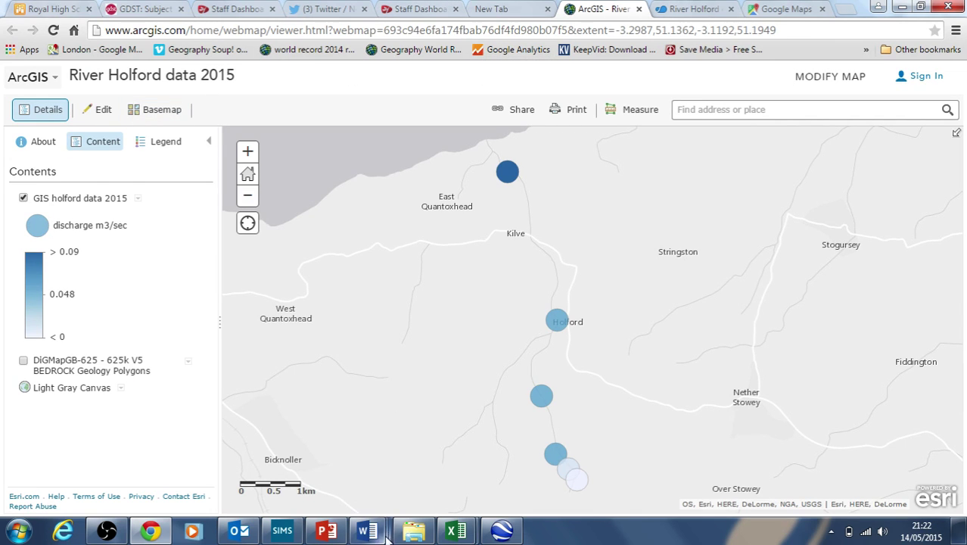
Switch to the river Holford 2015 write-up sheets in Word and read the bedload changes instructions, highlighting the part about bar charts of shape.
{"action": "mouse_move", "coordinate": [371, 530]}
{"action": "left_click", "coordinate": [373, 463]}
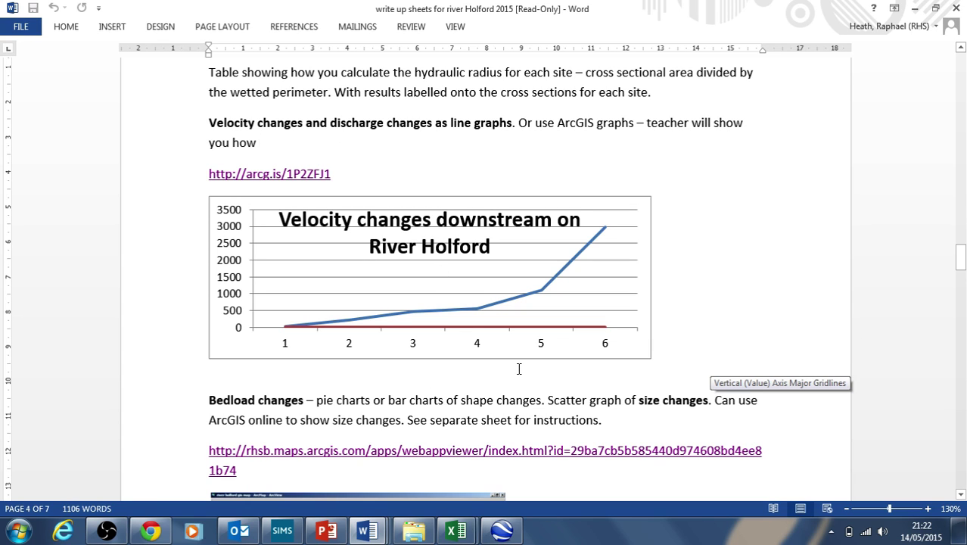
{"action": "left_click_drag", "start_coordinate": [371, 401], "coordinate": [493, 402]}
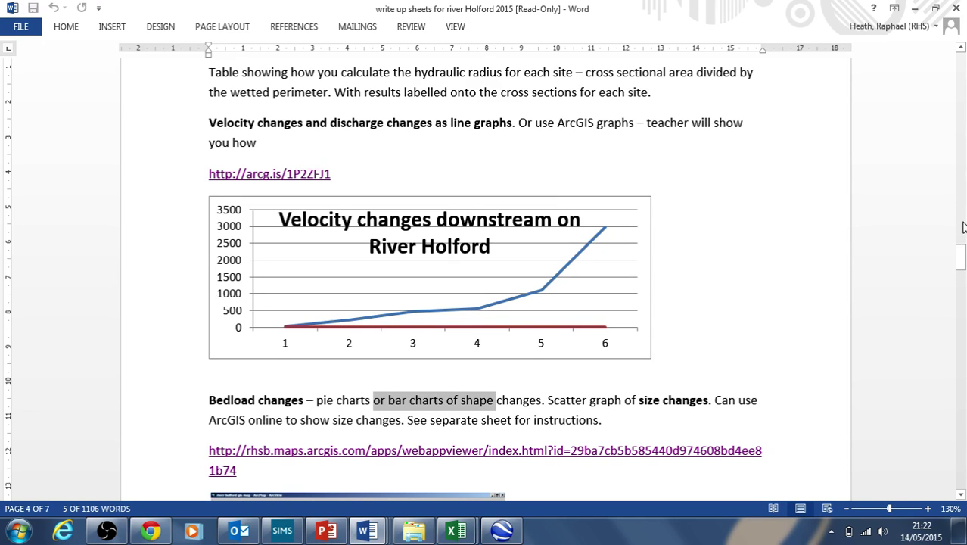
{"action": "left_click_drag", "start_coordinate": [961, 249], "coordinate": [962, 262]}
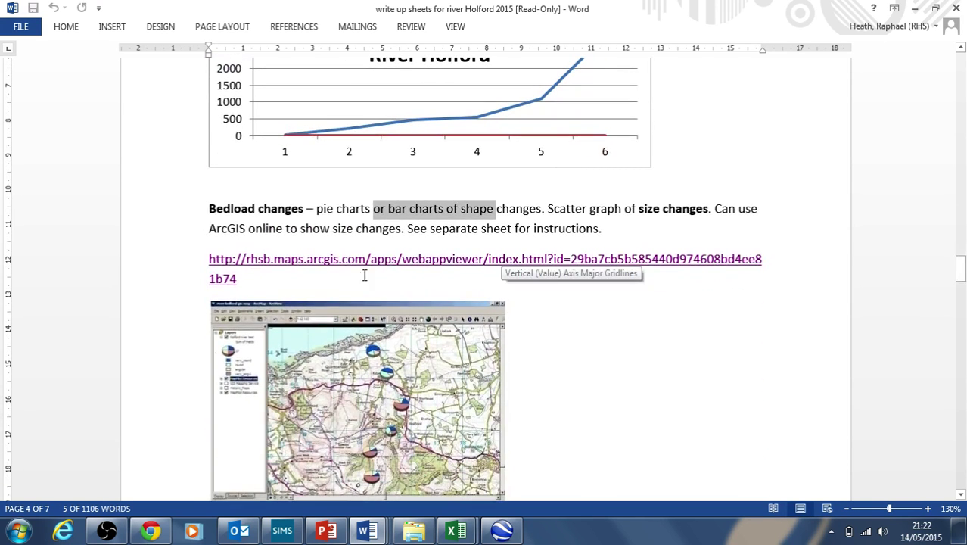
Follow the bedload section's link, bring up the River Holford data 2015 web app, and view the recorded data for the site at Holford.
{"action": "left_click", "coordinate": [342, 259], "text": "ctrl"}
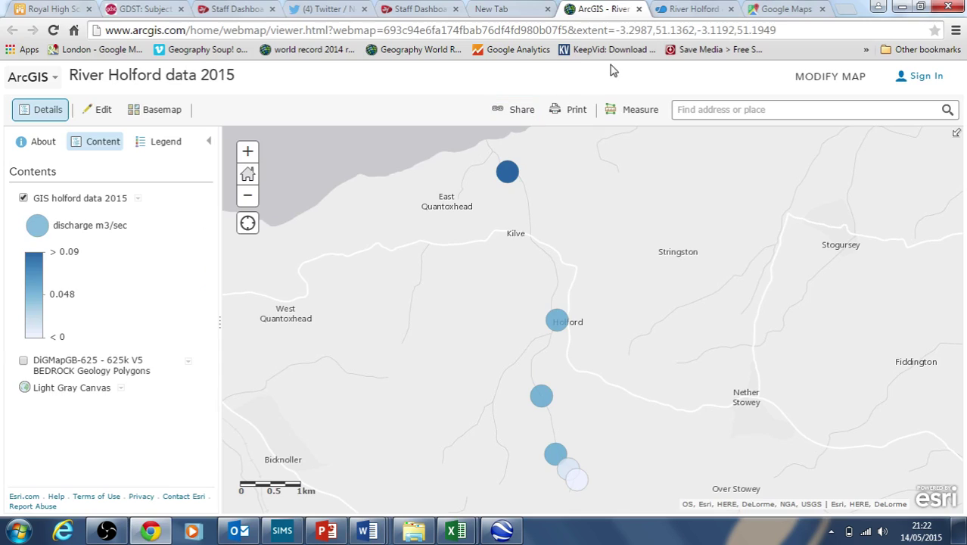
{"action": "left_click", "coordinate": [683, 9]}
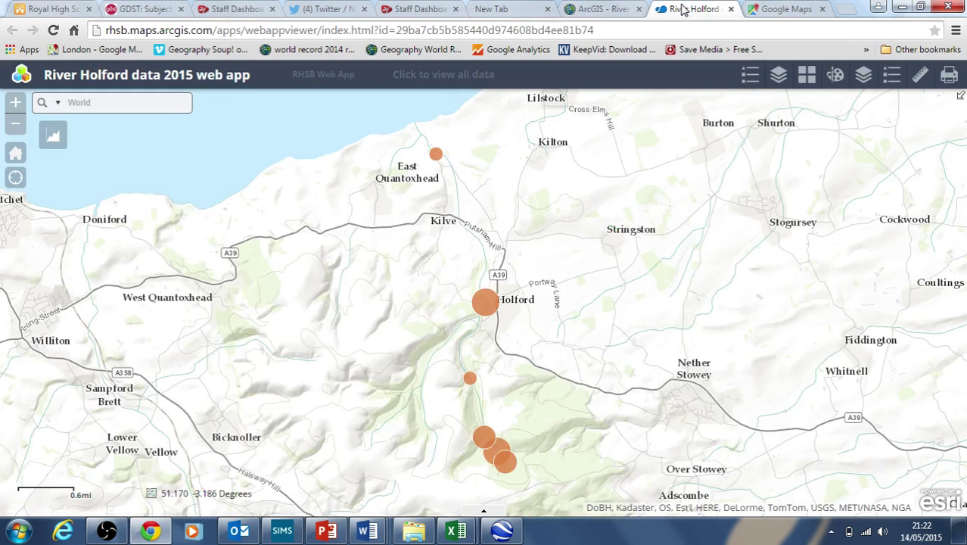
{"action": "left_click", "coordinate": [601, 9]}
{"action": "left_click", "coordinate": [684, 10]}
{"action": "left_click", "coordinate": [488, 308]}
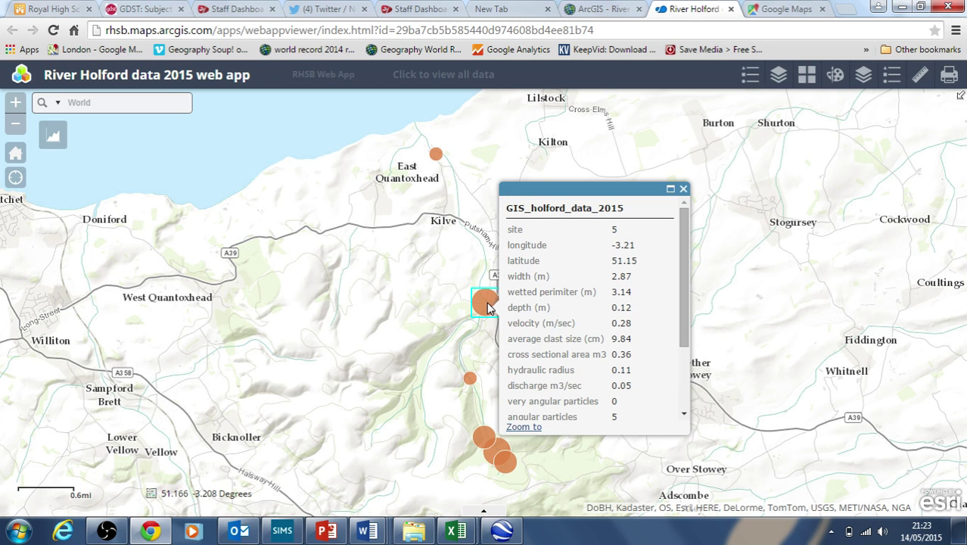
Close the Holford site's data, show the DiGMapGB-625 bedrock geology layer on the map, and hide it again.
{"action": "left_click", "coordinate": [683, 189]}
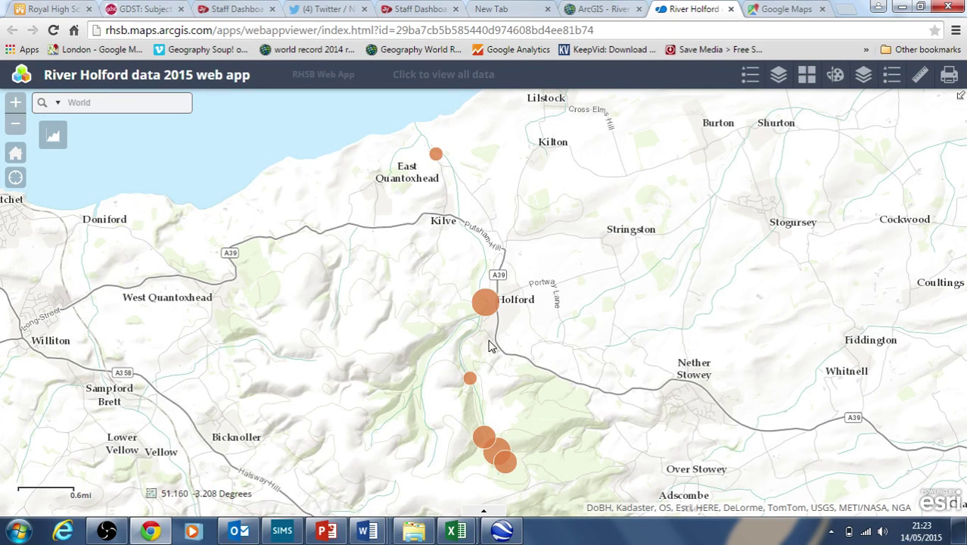
{"action": "left_click", "coordinate": [782, 79]}
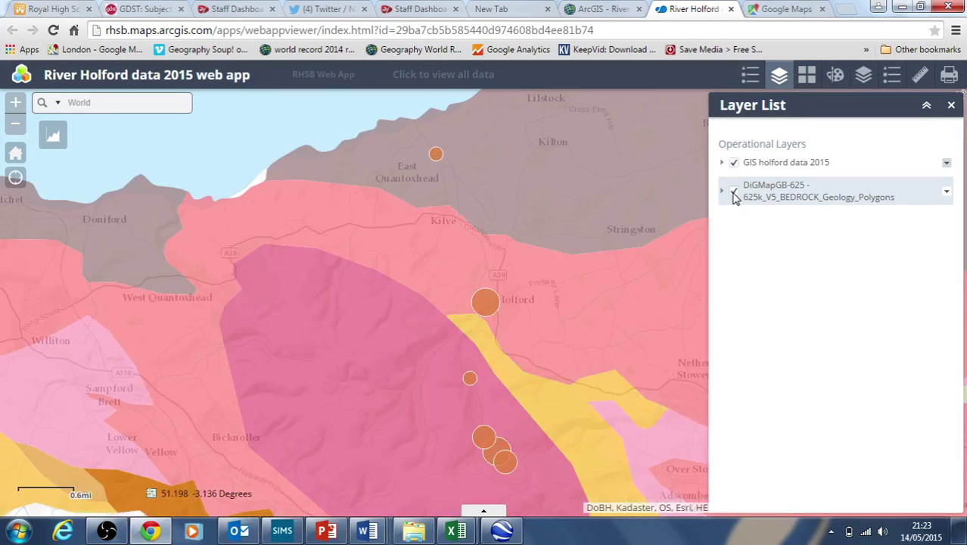
{"action": "left_click", "coordinate": [733, 191]}
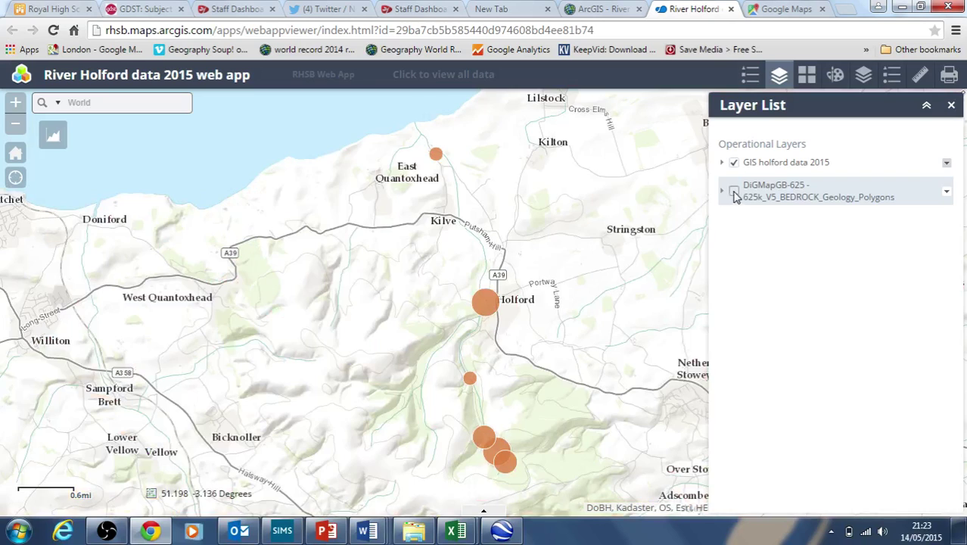
{"action": "left_click", "coordinate": [950, 106]}
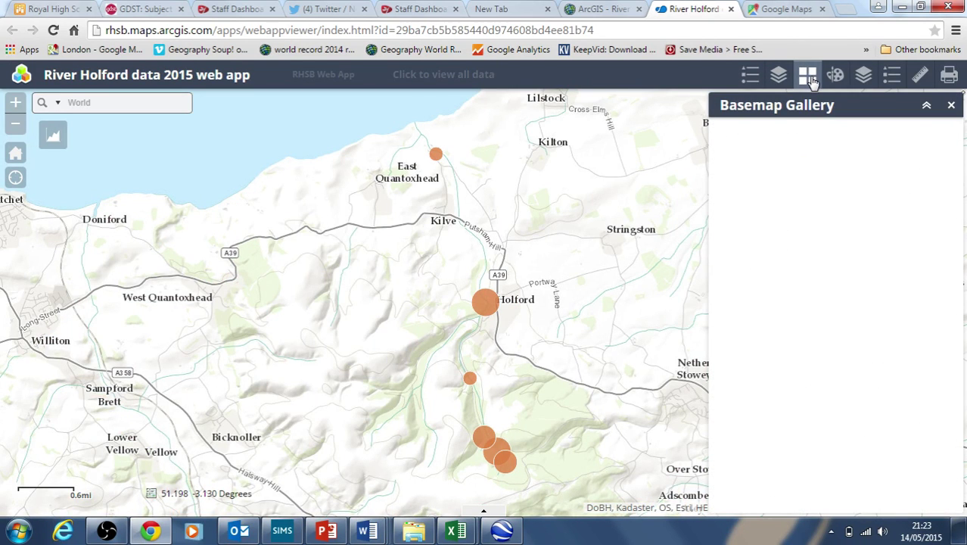
Look at the basemap gallery and the legend for the GIS holford data 2015 layer.
{"action": "left_click", "coordinate": [951, 105]}
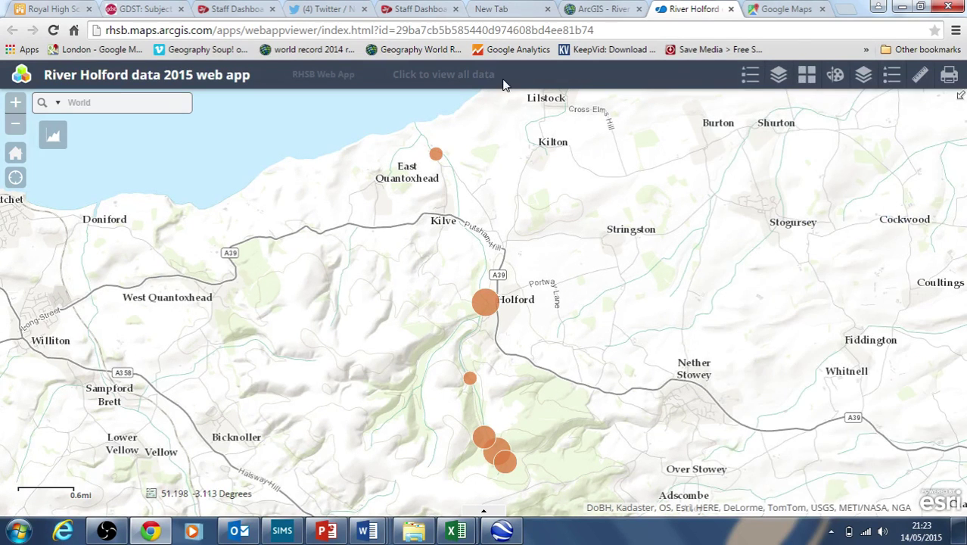
{"action": "left_click", "coordinate": [892, 77]}
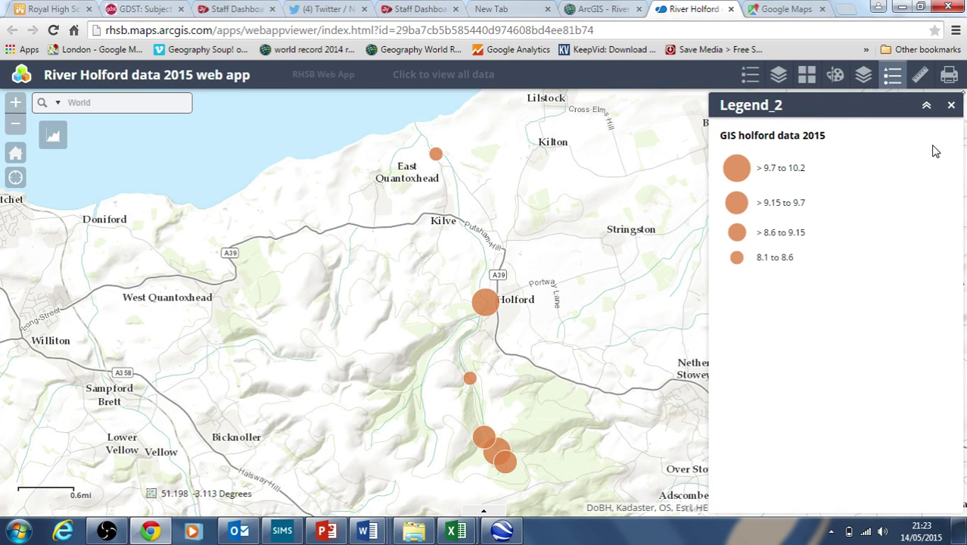
{"action": "left_click", "coordinate": [951, 104]}
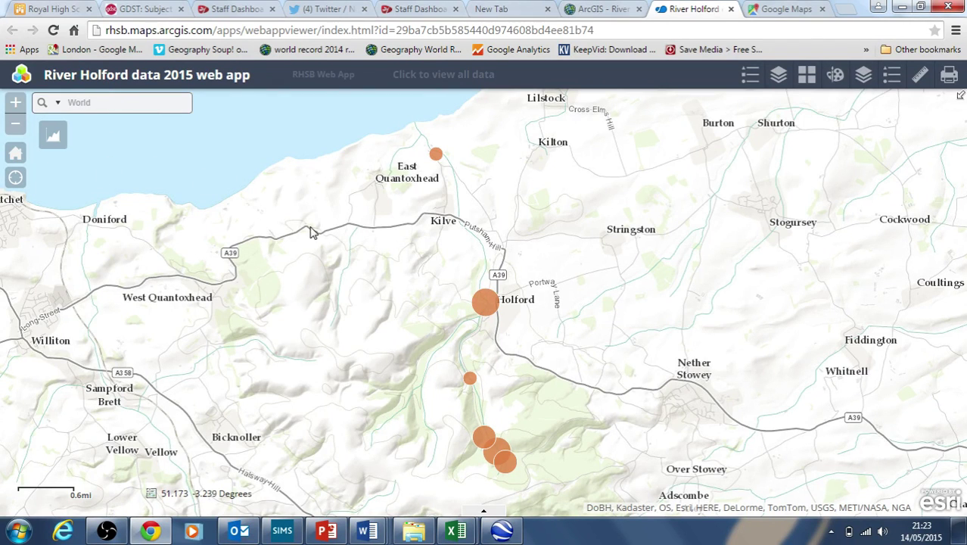
Start a chart of GIS holford data 2015 and enable the spatial filter for only features touching a user defined area.
{"action": "left_click", "coordinate": [57, 141]}
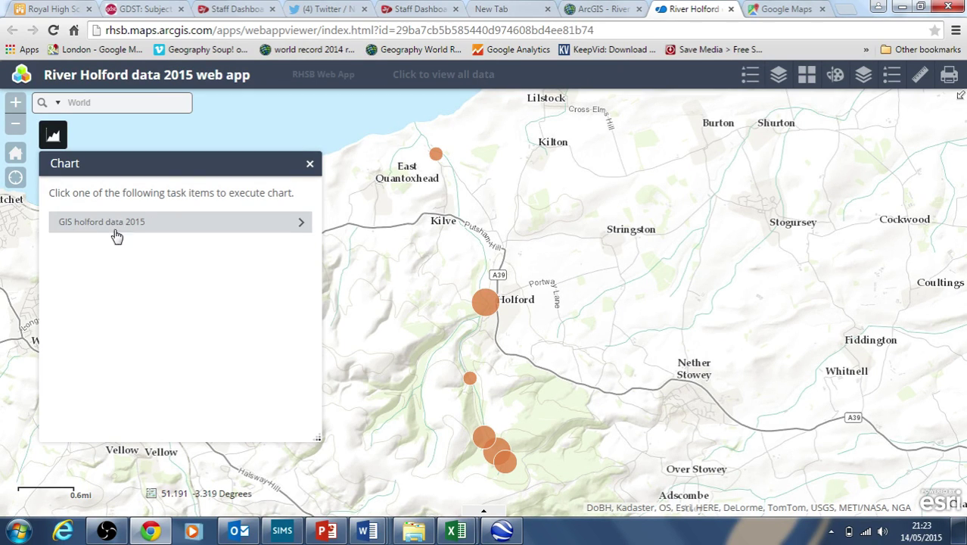
{"action": "left_click", "coordinate": [201, 225]}
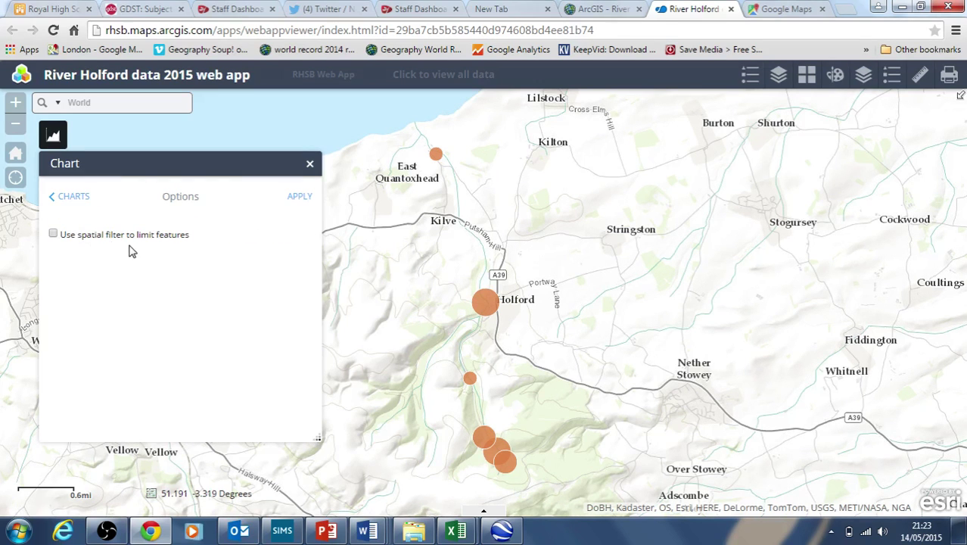
{"action": "left_click", "coordinate": [53, 235]}
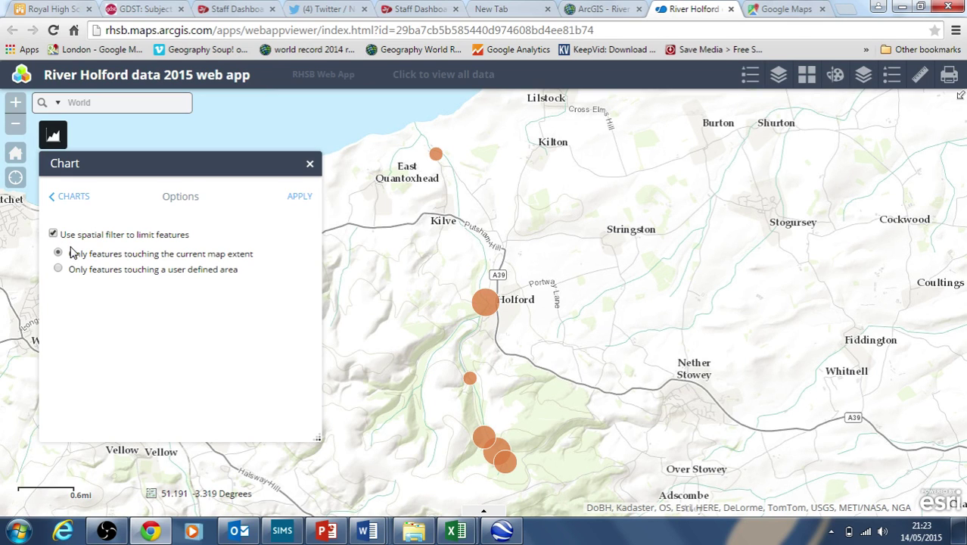
{"action": "left_click_drag", "start_coordinate": [83, 254], "coordinate": [241, 253]}
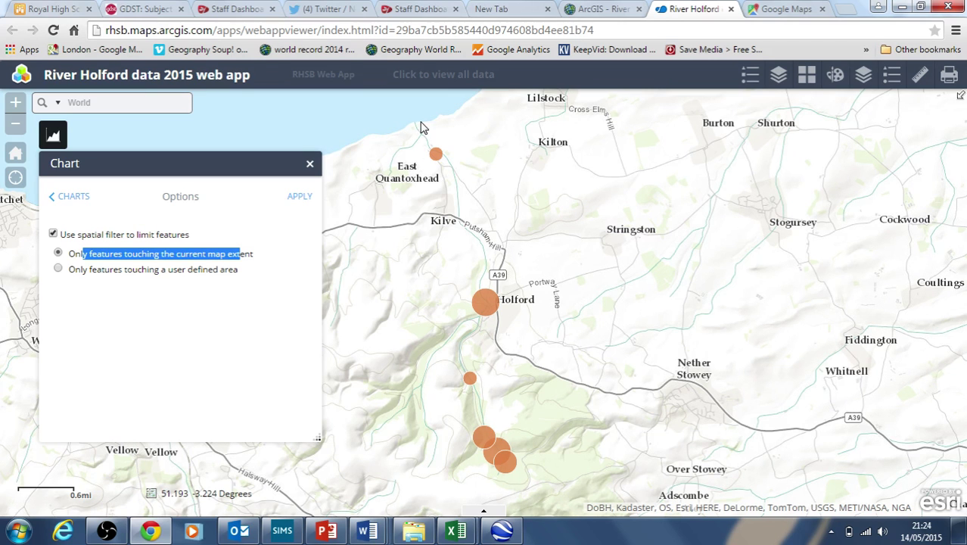
{"action": "left_click", "coordinate": [58, 269]}
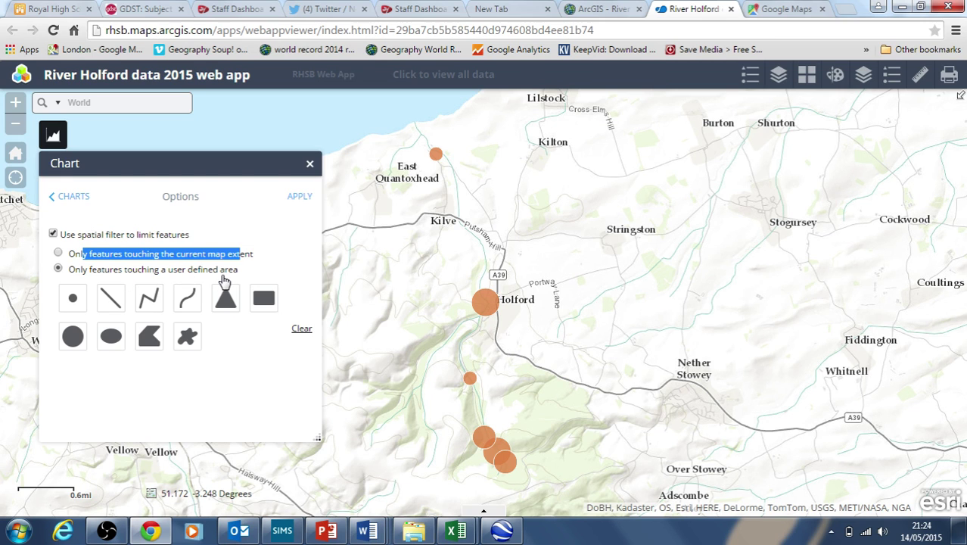
Draw a freehand polygon around the Holford site and generate its particle shape charts, viewing the bar chart and the pie chart.
{"action": "left_click", "coordinate": [189, 338]}
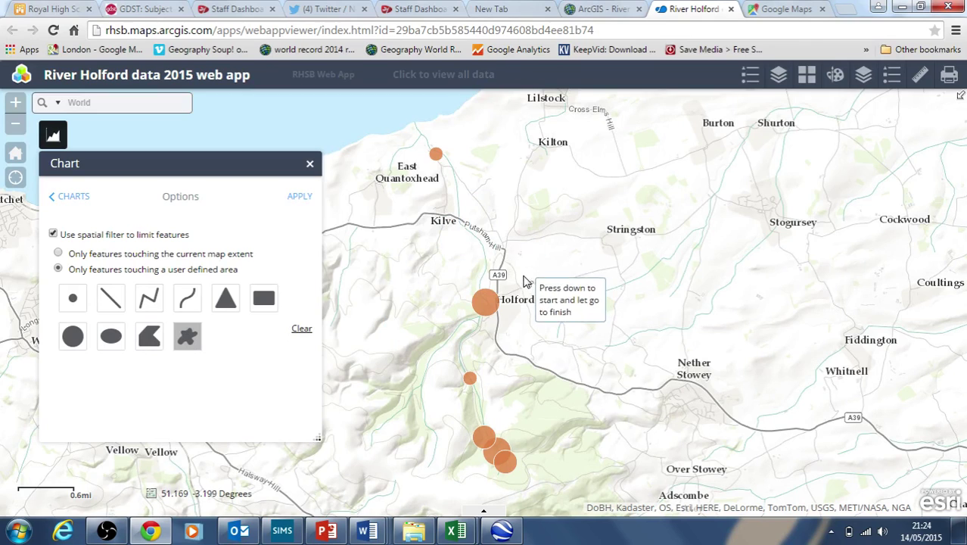
{"action": "mouse_move", "coordinate": [479, 260]}
{"action": "left_mouse_down"}
{"action": "mouse_move", "coordinate": [422, 287]}
{"action": "mouse_move", "coordinate": [482, 350]}
{"action": "mouse_move", "coordinate": [533, 332]}
{"action": "mouse_move", "coordinate": [536, 289]}
{"action": "mouse_move", "coordinate": [434, 263]}
{"action": "left_mouse_up"}
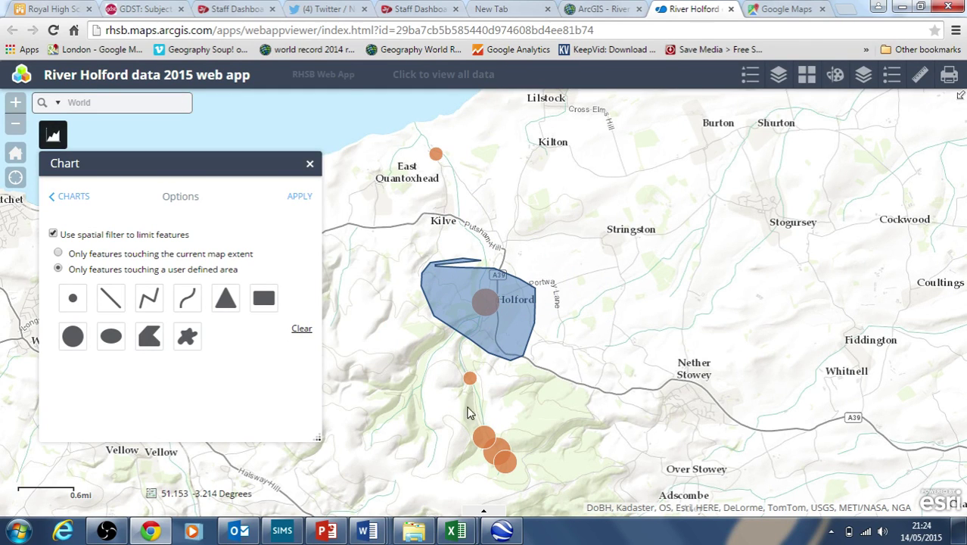
{"action": "left_click", "coordinate": [300, 198]}
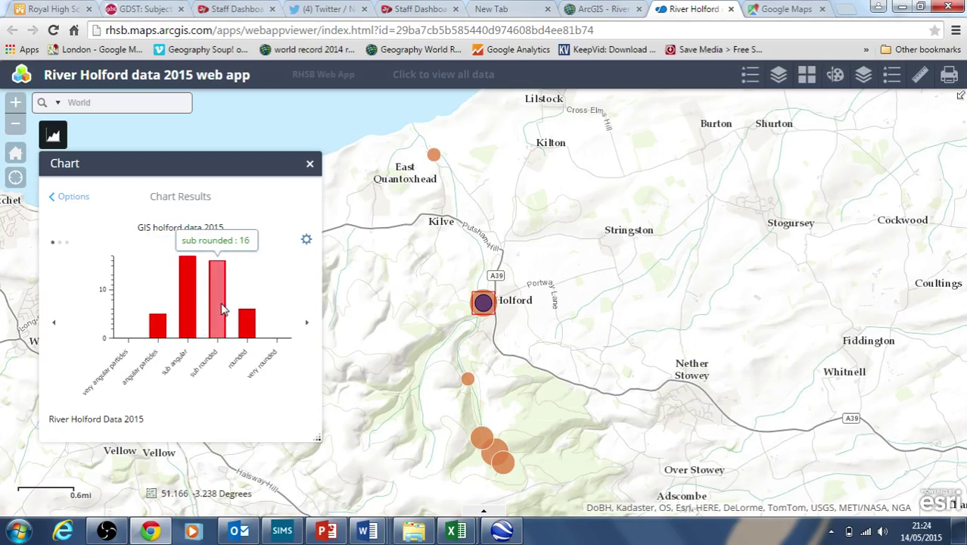
{"action": "left_click", "coordinate": [307, 323]}
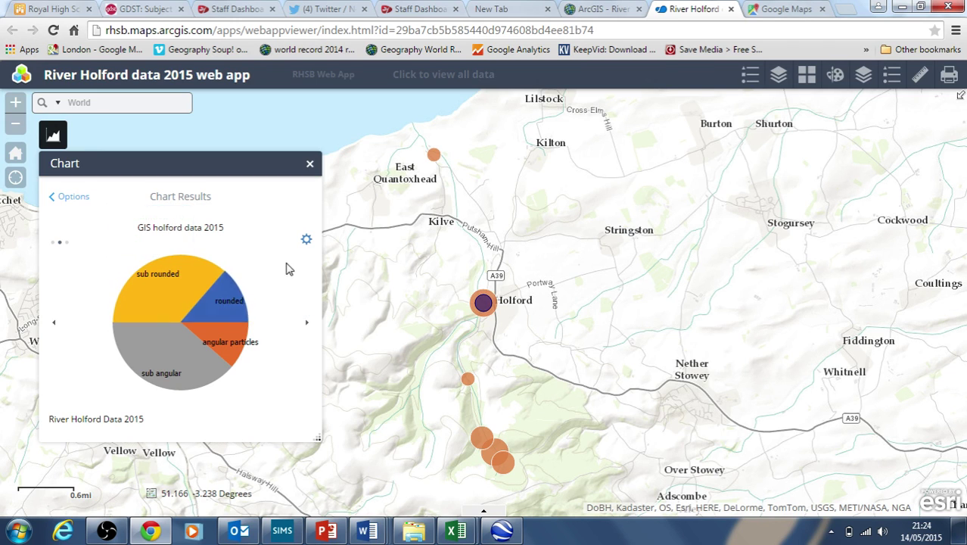
Define a rectangle over the southernmost site, generate its charts, and inspect the angular particles slice of the pie chart.
{"action": "left_click", "coordinate": [72, 199]}
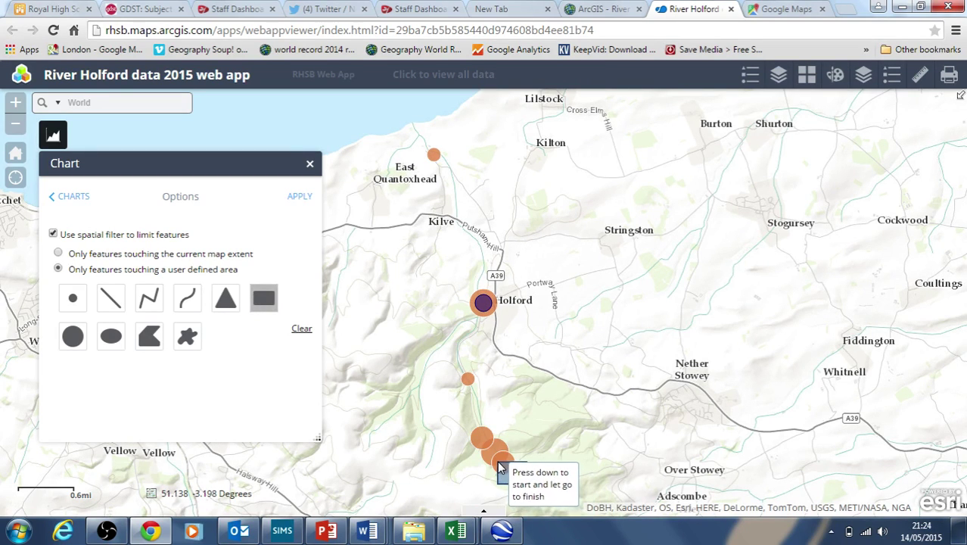
{"action": "left_click_drag", "start_coordinate": [527, 484], "coordinate": [495, 459]}
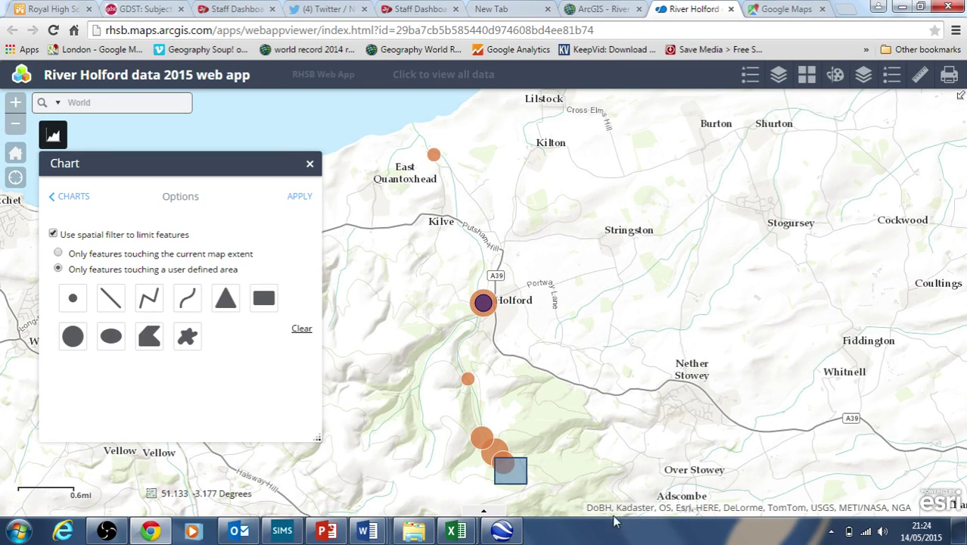
{"action": "left_click", "coordinate": [300, 197]}
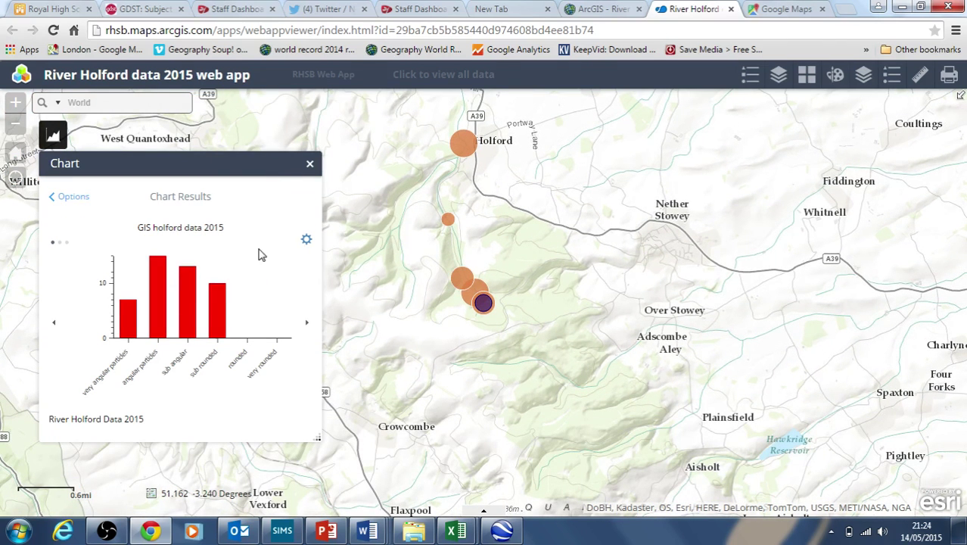
{"action": "mouse_move", "coordinate": [129, 314]}
{"action": "left_click", "coordinate": [306, 323]}
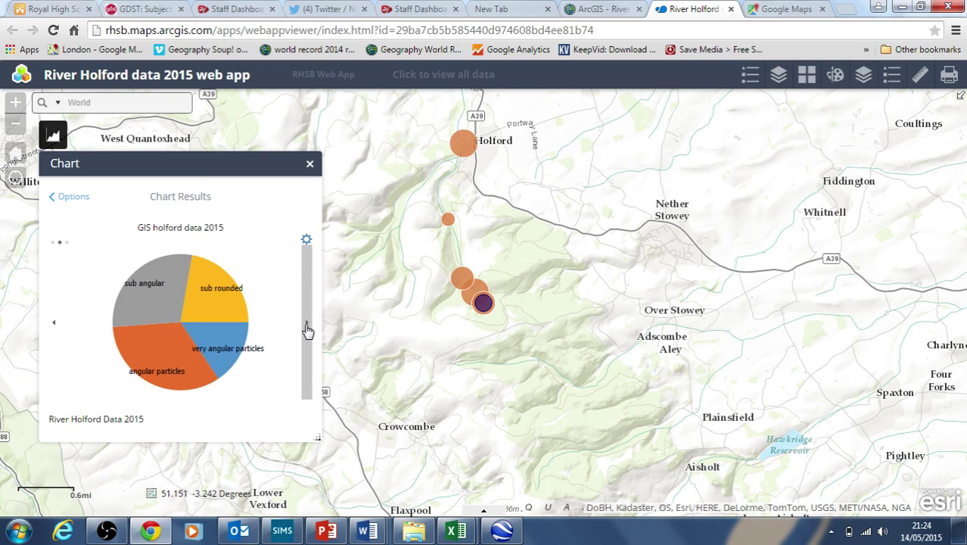
{"action": "mouse_move", "coordinate": [152, 351]}
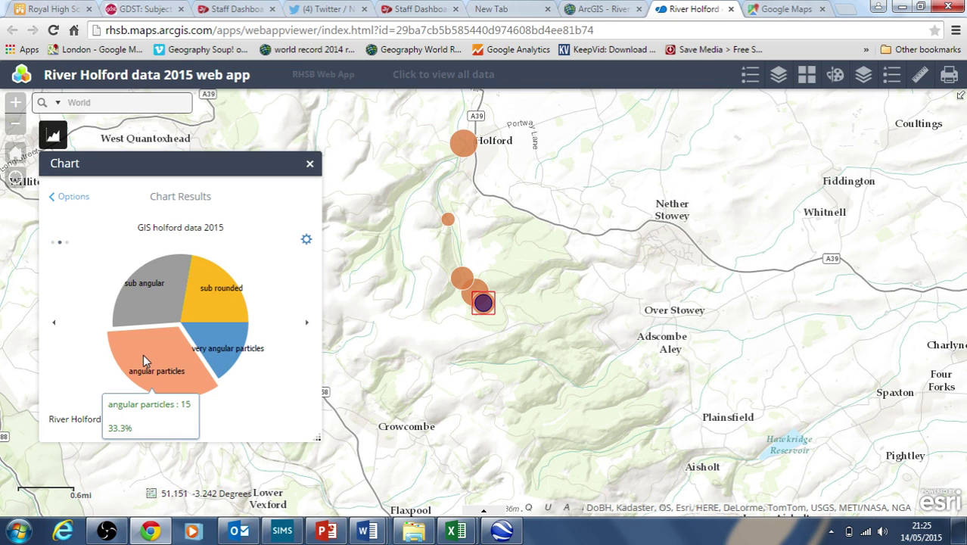
Switch to Document2 in Word and paste the pie chart screenshot on a new line below the blue discharge map.
{"action": "key", "text": "alt+Tab"}
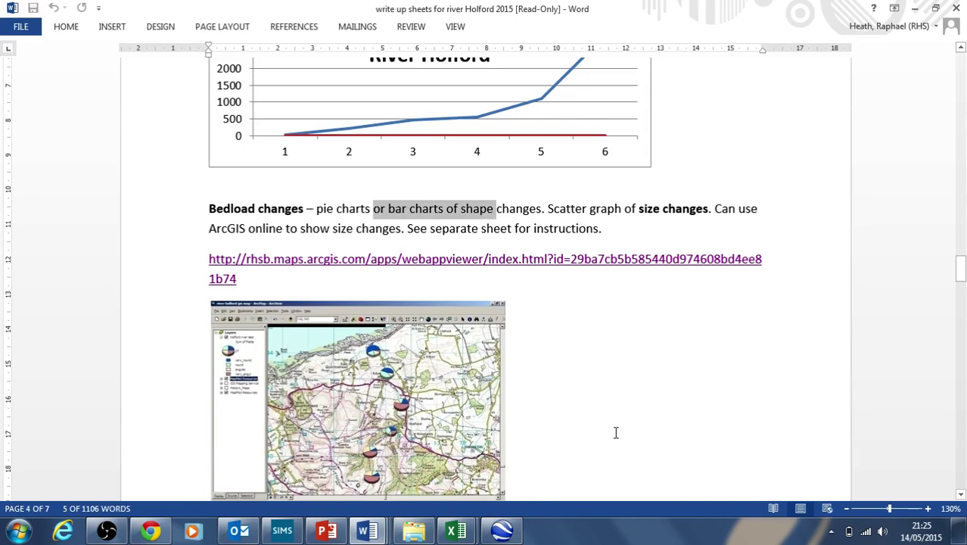
{"action": "key", "text": "alt+Tab"}
{"action": "mouse_move", "coordinate": [367, 530]}
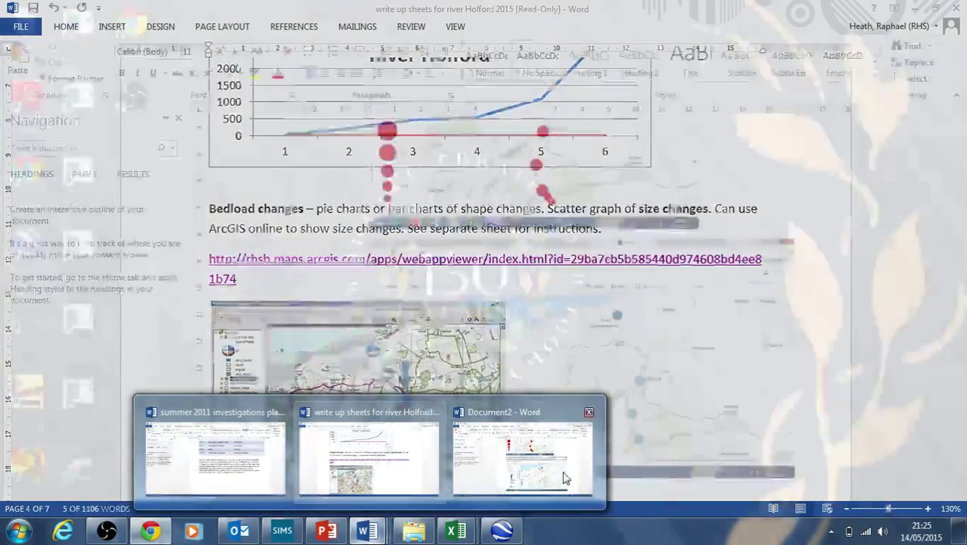
{"action": "left_click", "coordinate": [499, 499]}
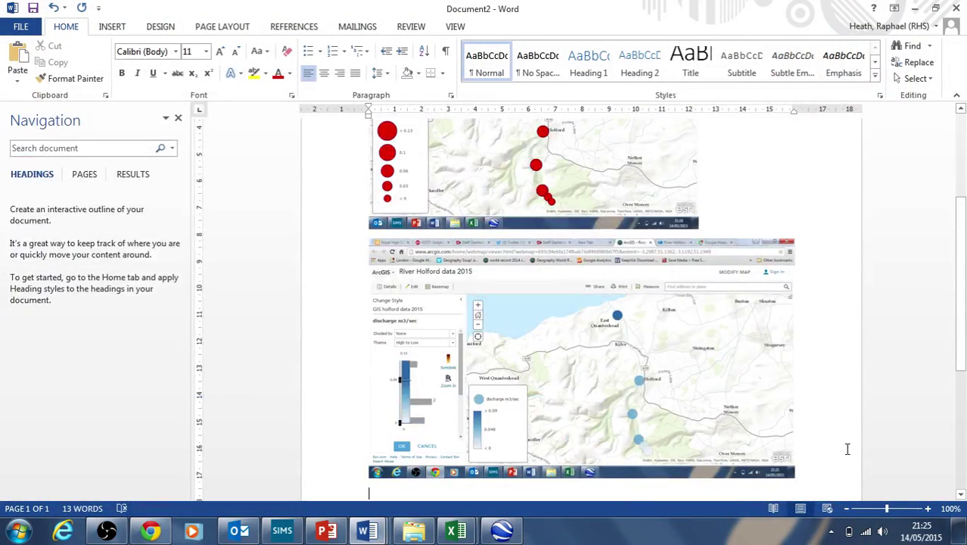
{"action": "key", "text": "Return"}
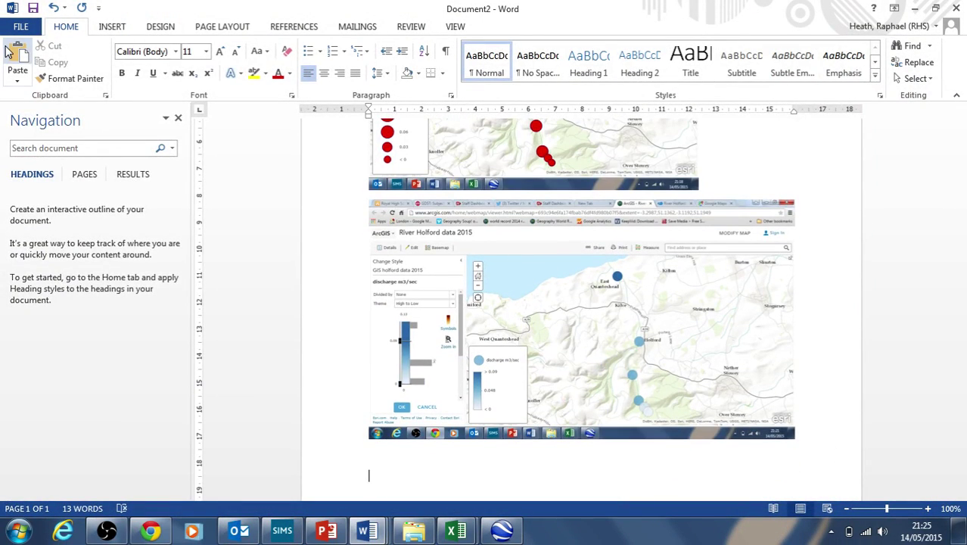
{"action": "left_click", "coordinate": [9, 51]}
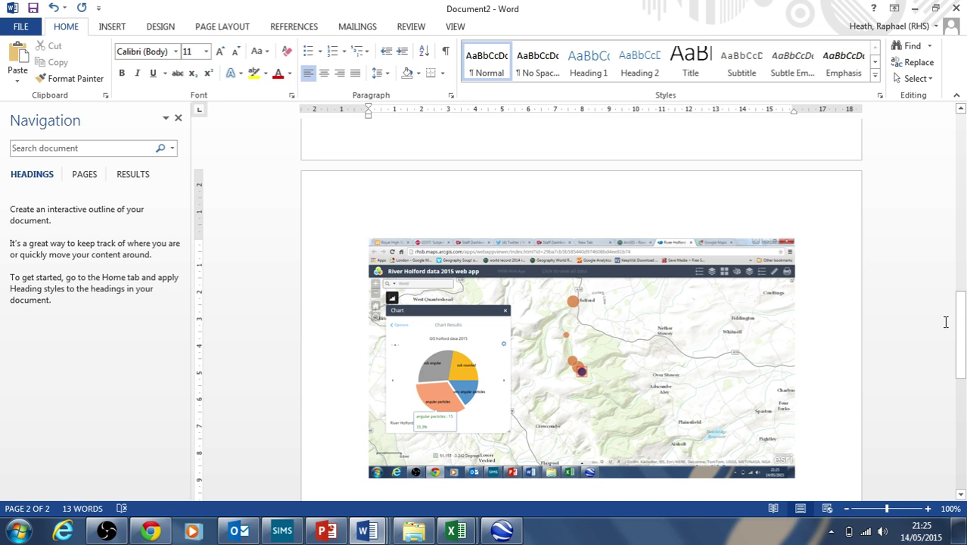
Add blank lines and the heading "Title" above the pie chart screenshot.
{"action": "left_click", "coordinate": [416, 221]}
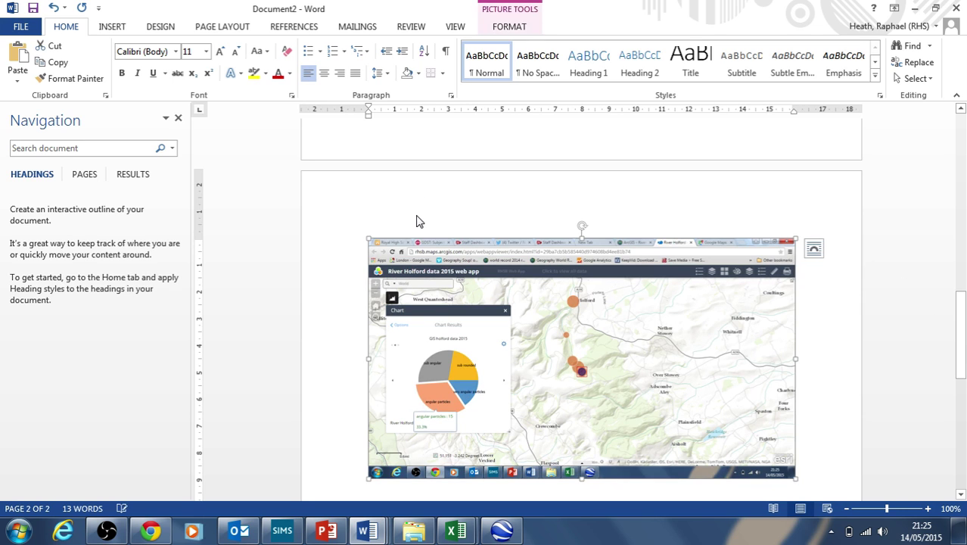
{"action": "left_click", "coordinate": [416, 221]}
{"action": "key", "text": "Return"}
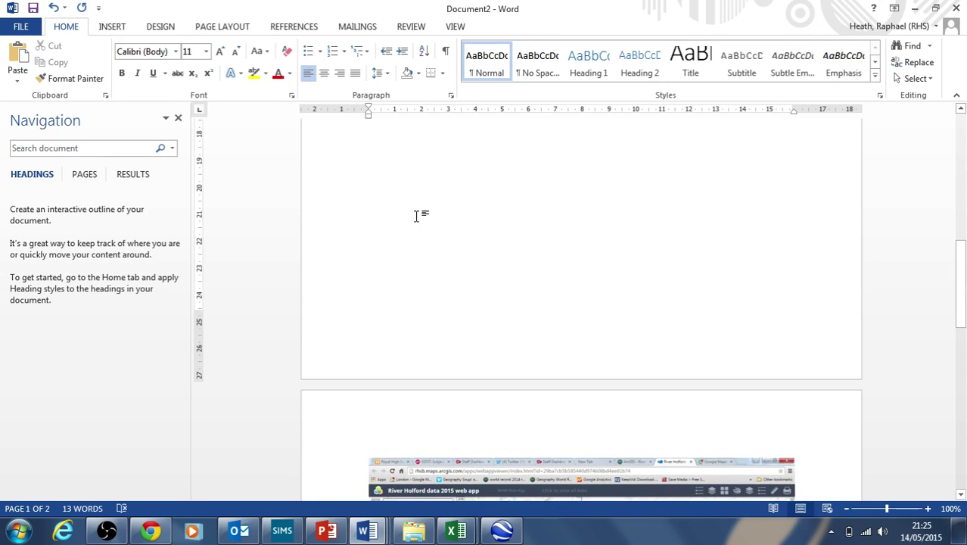
{"action": "key", "text": "Down"}
{"action": "key", "text": "Down"}
{"action": "key", "text": "Down"}
{"action": "key", "text": "Down"}
{"action": "key", "text": "Down"}
{"action": "key", "text": "Down"}
{"action": "key", "text": "Down"}
{"action": "key", "text": "Down"}
{"action": "key", "text": "Down"}
{"action": "key", "text": "Down"}
{"action": "key", "text": "Down"}
{"action": "key", "text": "Down"}
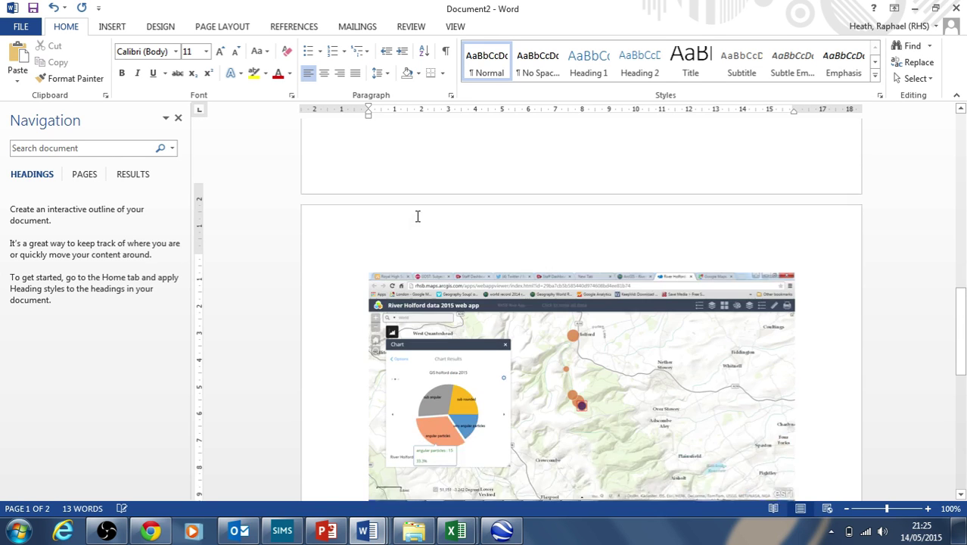
{"action": "key", "text": "Up"}
{"action": "key", "text": "Up"}
{"action": "key", "text": "Up"}
{"action": "key", "text": "Up"}
{"action": "key", "text": "Up"}
{"action": "key", "text": "Up"}
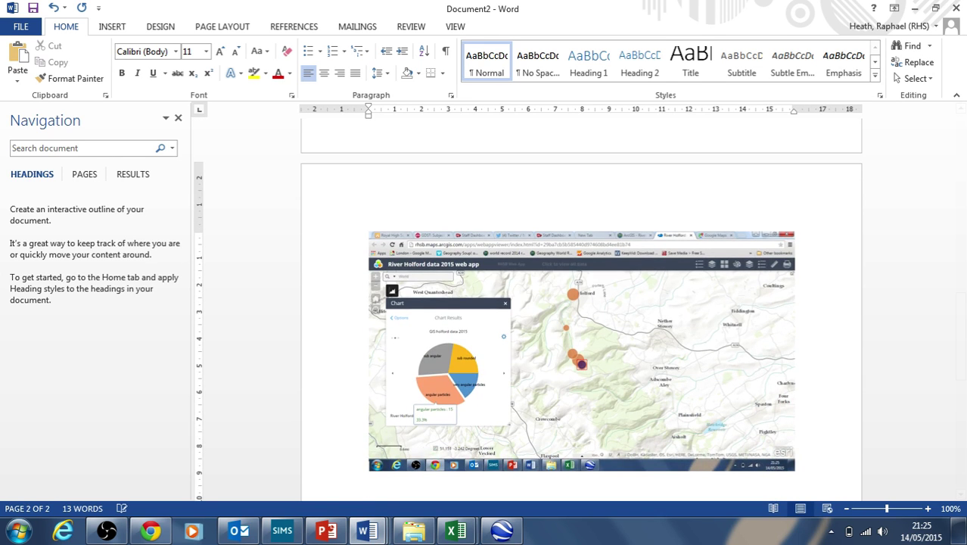
{"action": "key", "text": "Return"}
{"action": "key", "text": "Return"}
{"action": "key", "text": "Return"}
{"action": "key", "text": "Return"}
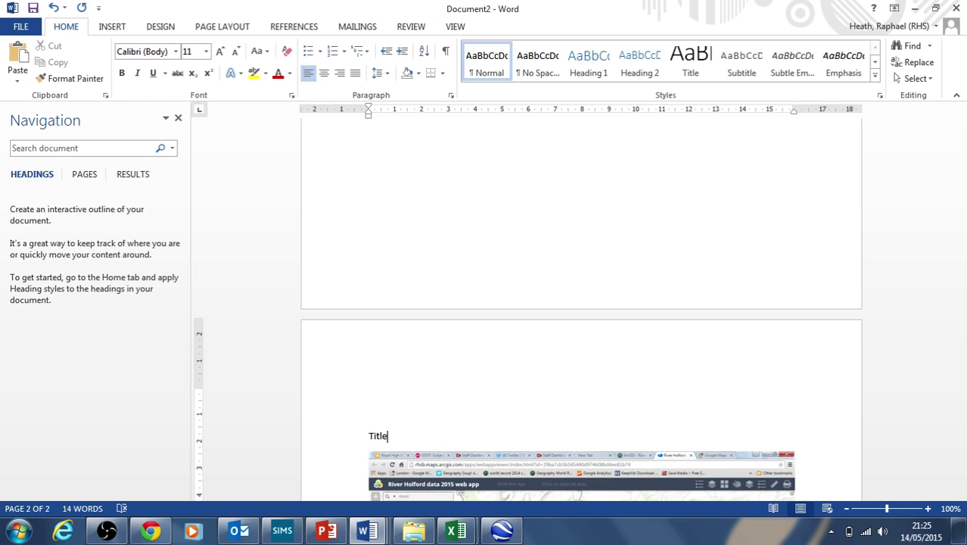
Add a blank line below the pie chart screenshot.
{"action": "key", "text": "Down"}
{"action": "key", "text": "Down"}
{"action": "key", "text": "Return"}
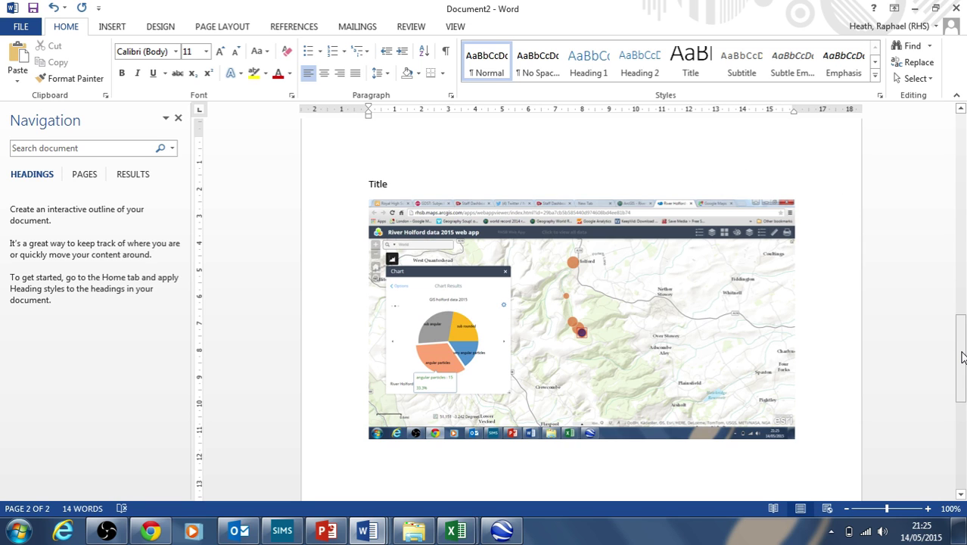
{"action": "mouse_move", "coordinate": [959, 355]}
{"action": "left_mouse_down"}
{"action": "mouse_move", "coordinate": [959, 386]}
{"action": "mouse_move", "coordinate": [964, 362]}
{"action": "left_mouse_up"}
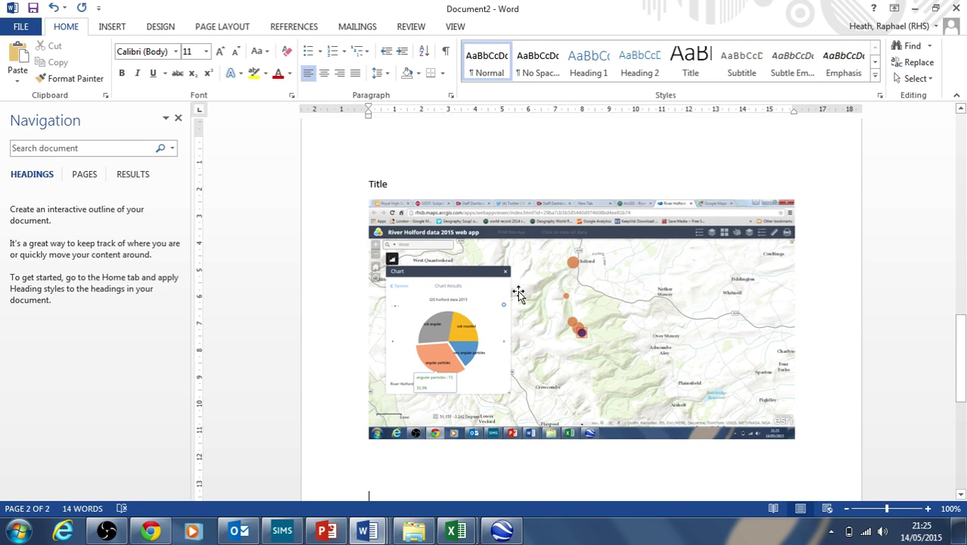
Switch back to Chrome, glance at the ArcGIS map, and return to the River Holford data 2015 web app.
{"action": "key", "text": "alt+Tab"}
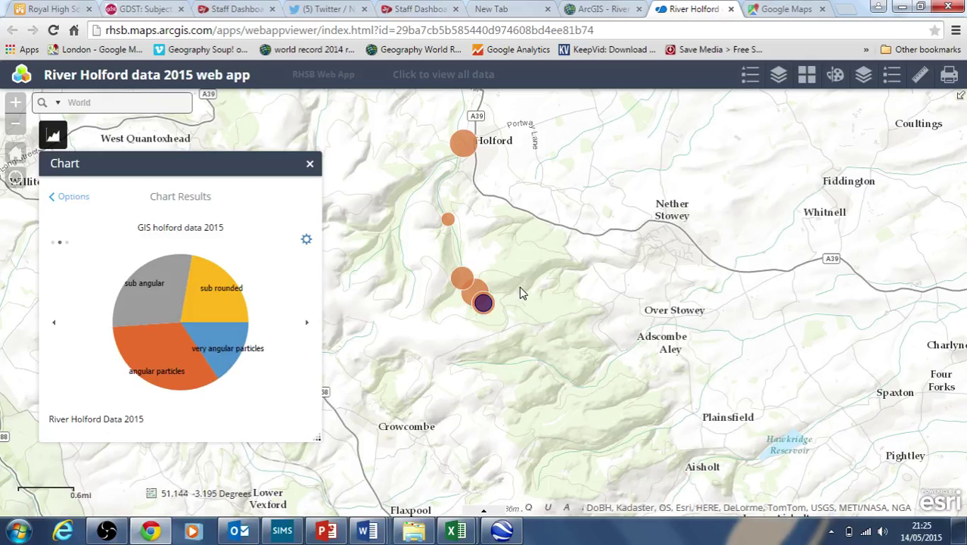
{"action": "left_click", "coordinate": [595, 8]}
{"action": "left_click", "coordinate": [660, 7]}
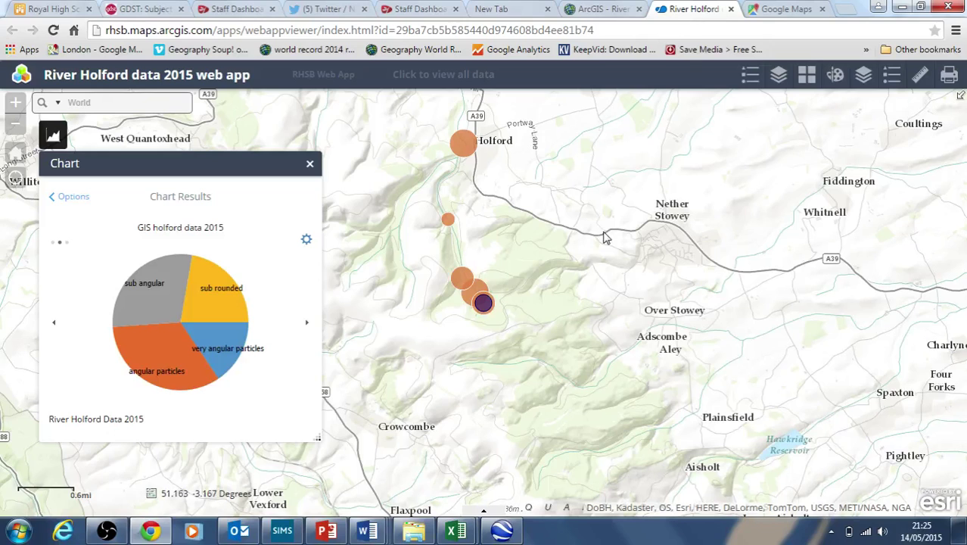
Switch to the Word write-up sheets for River Holford and review the data presentation ideas up to the line graphs of width and distance.
{"action": "mouse_move", "coordinate": [370, 535]}
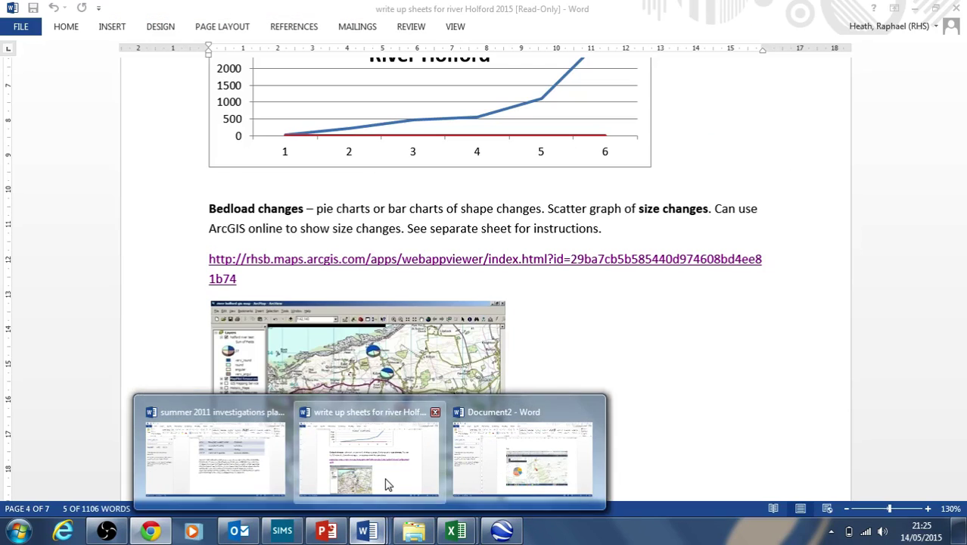
{"action": "left_click", "coordinate": [388, 477]}
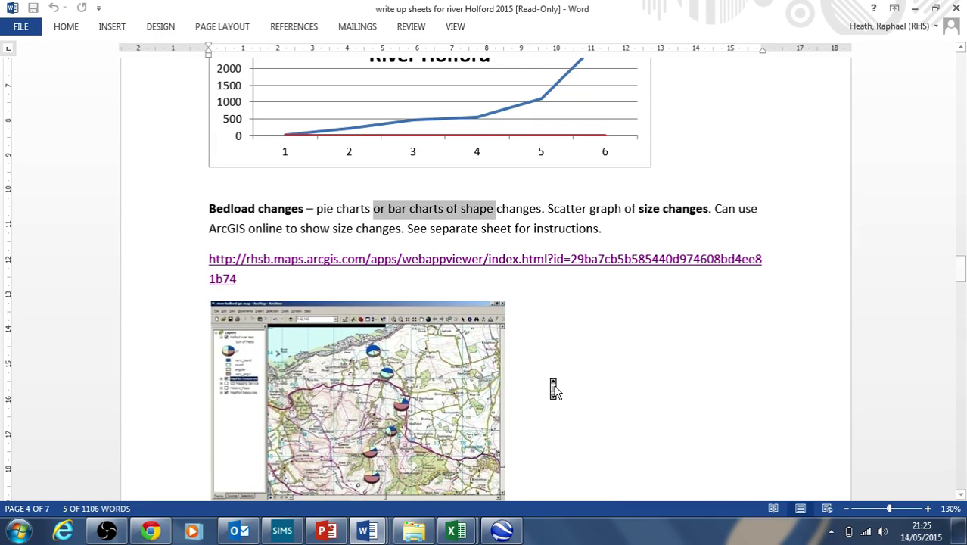
{"action": "scroll", "coordinate": [553, 388], "scroll_direction": "up", "scroll_amount": 8}
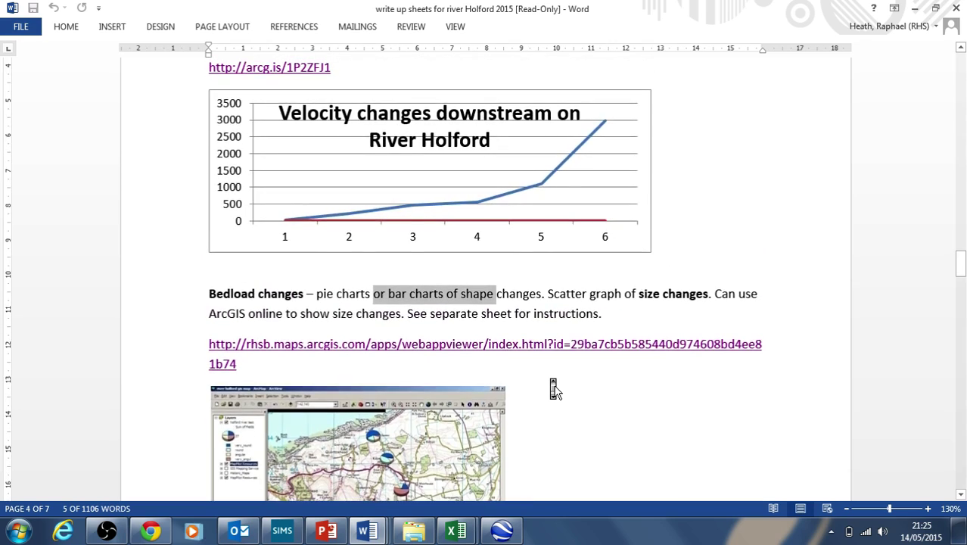
{"action": "scroll", "coordinate": [553, 388], "scroll_direction": "up", "scroll_amount": 8}
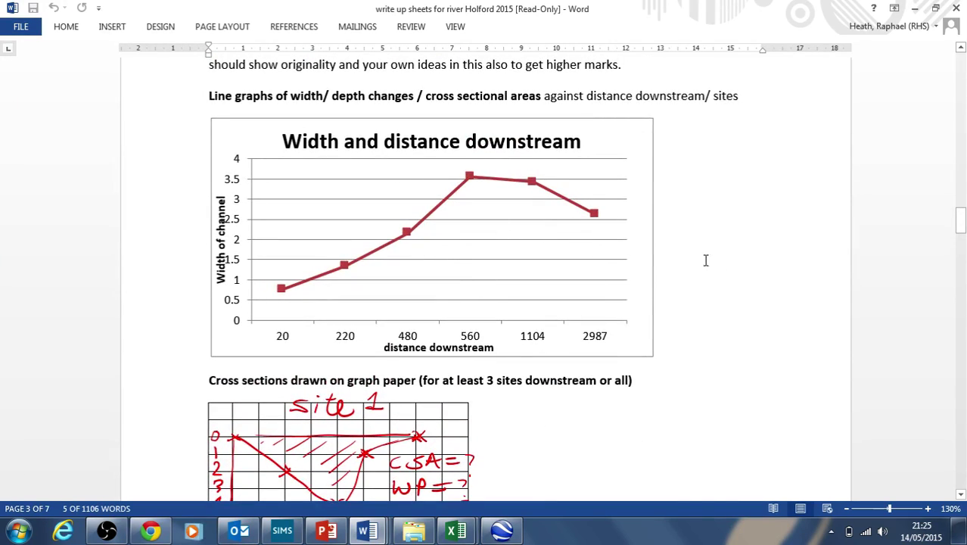
{"action": "scroll", "coordinate": [702, 266], "scroll_direction": "down", "scroll_amount": 4}
{"action": "scroll", "coordinate": [700, 267], "scroll_direction": "up", "scroll_amount": 7}
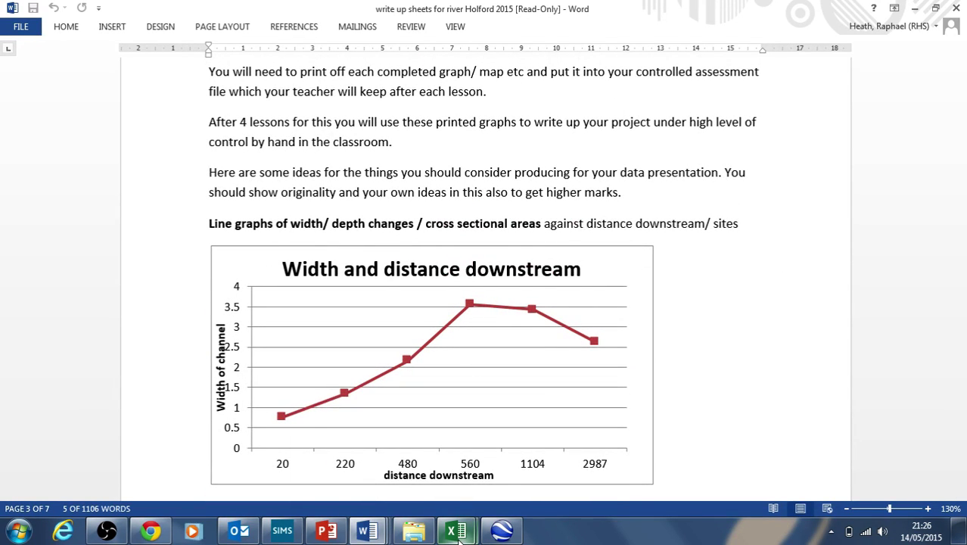
Switch to the GCSE River Holford 2015 workbook in Excel, view the Group 1 sheet, and return to the Master sheet.
{"action": "mouse_move", "coordinate": [457, 530]}
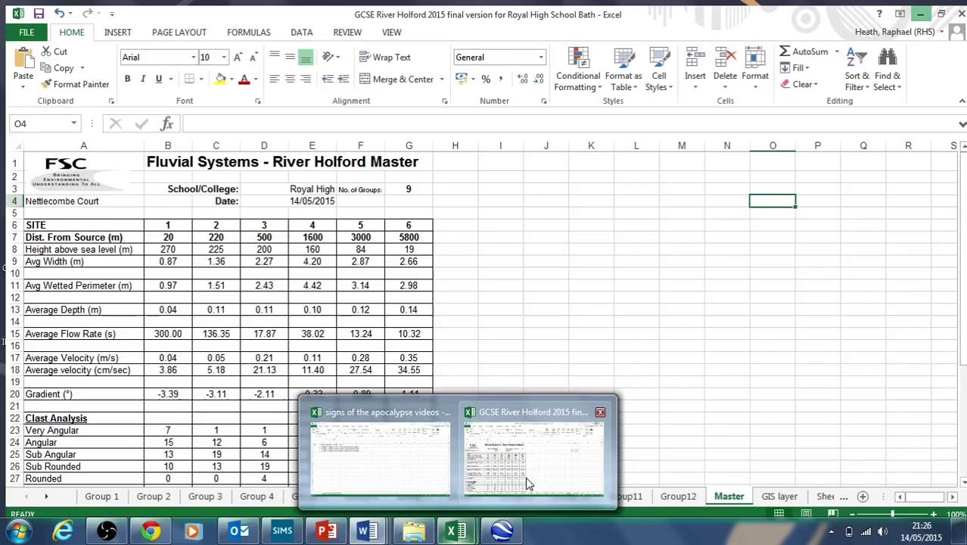
{"action": "left_click", "coordinate": [529, 477]}
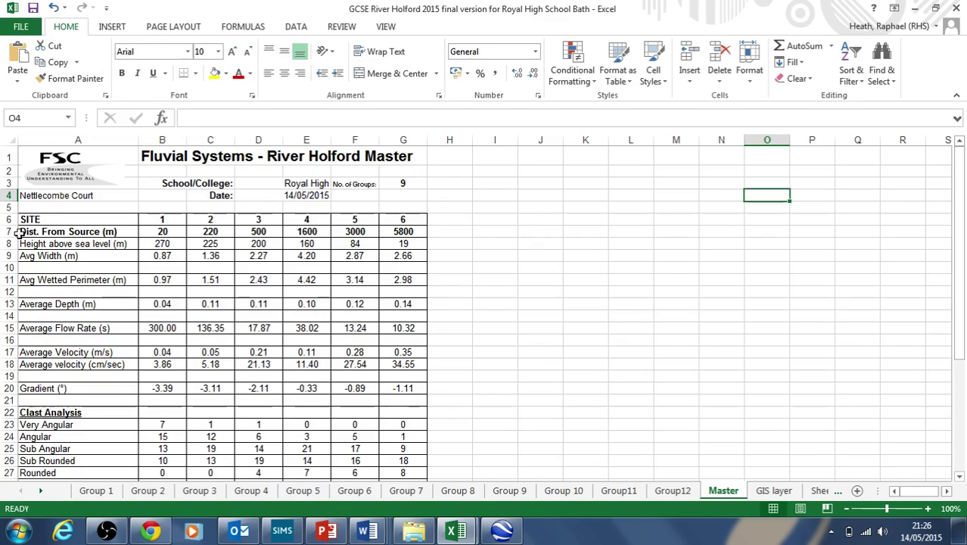
{"action": "left_click", "coordinate": [103, 494]}
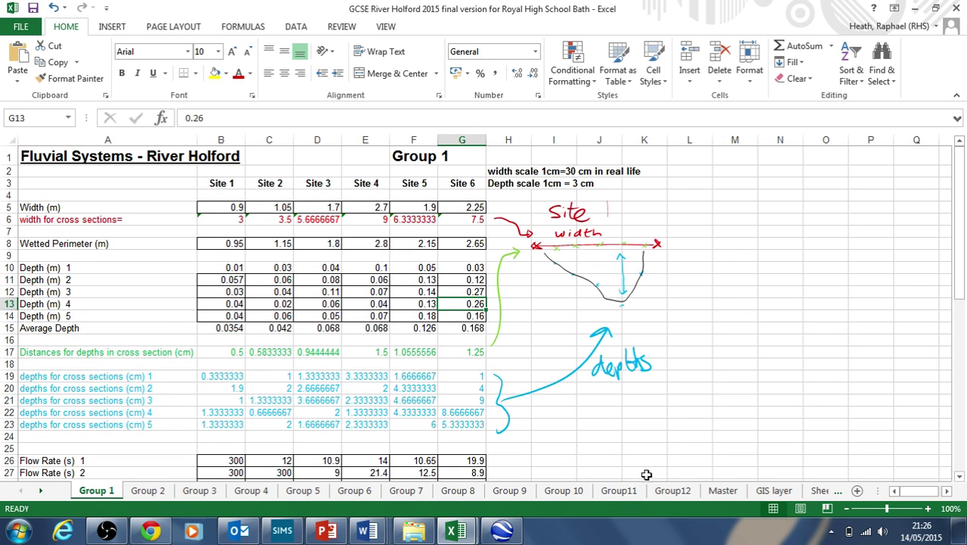
{"action": "left_click", "coordinate": [723, 490]}
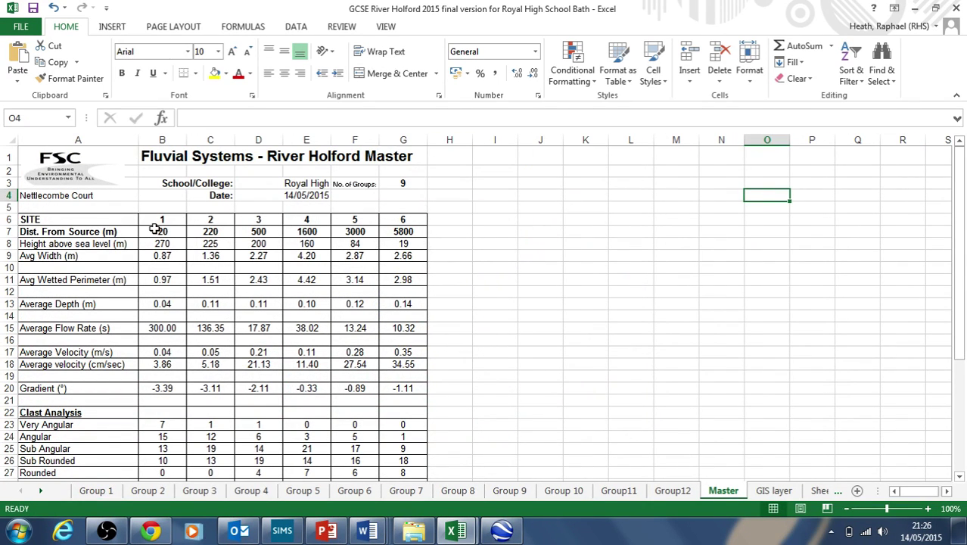
Insert a scatter chart with smooth lines and markers from the Dist. From Source and Avg Wetted Perimeter rows, and place it beside the table.
{"action": "left_click", "coordinate": [32, 258]}
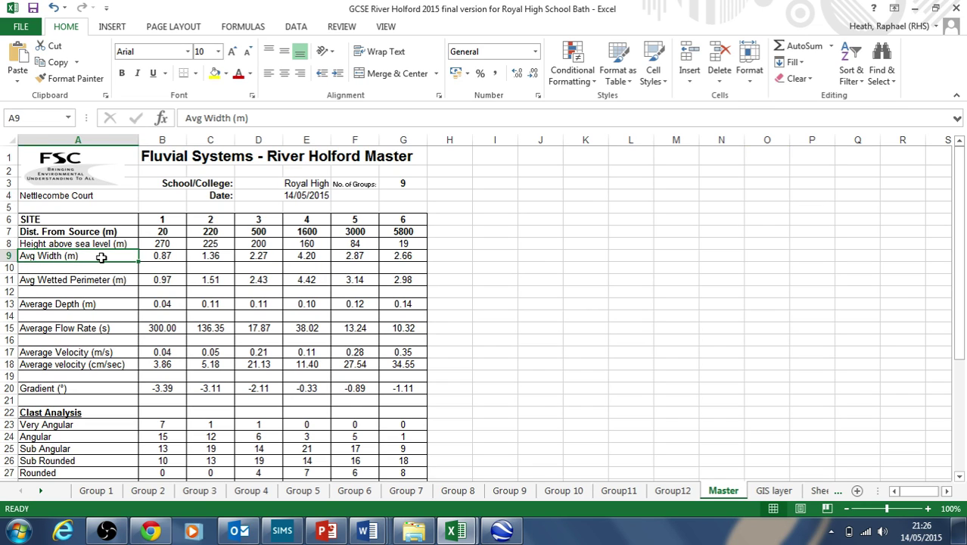
{"action": "left_click", "coordinate": [44, 232]}
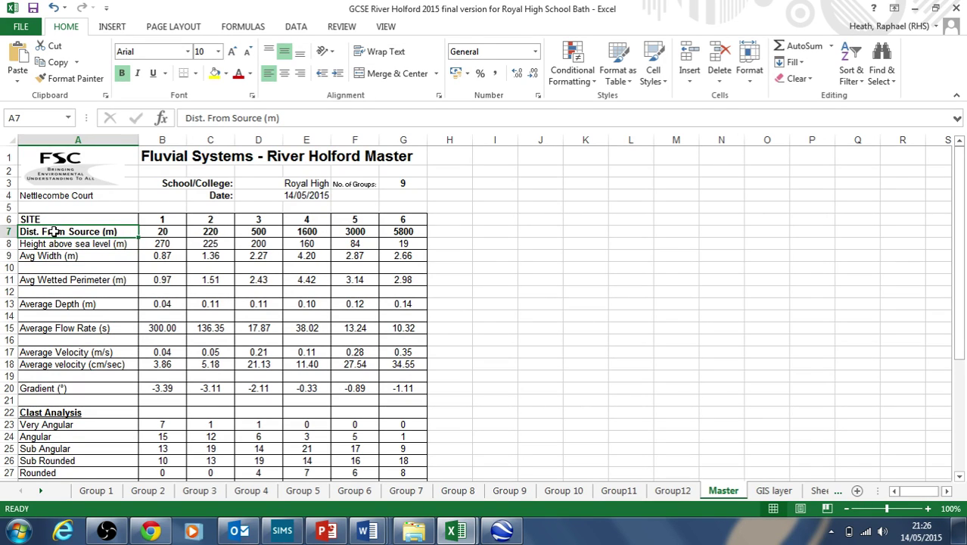
{"action": "left_click_drag", "start_coordinate": [126, 233], "coordinate": [389, 235]}
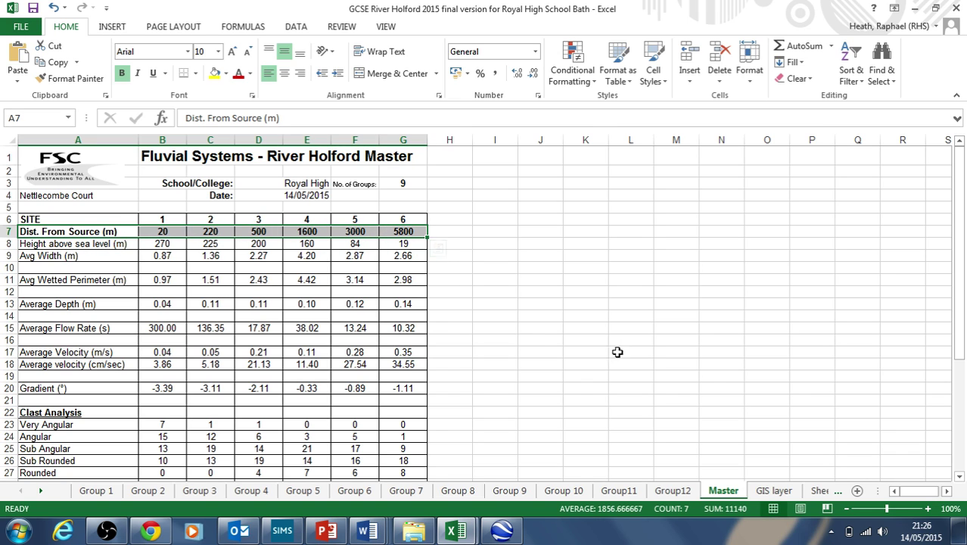
{"action": "left_click", "coordinate": [60, 279]}
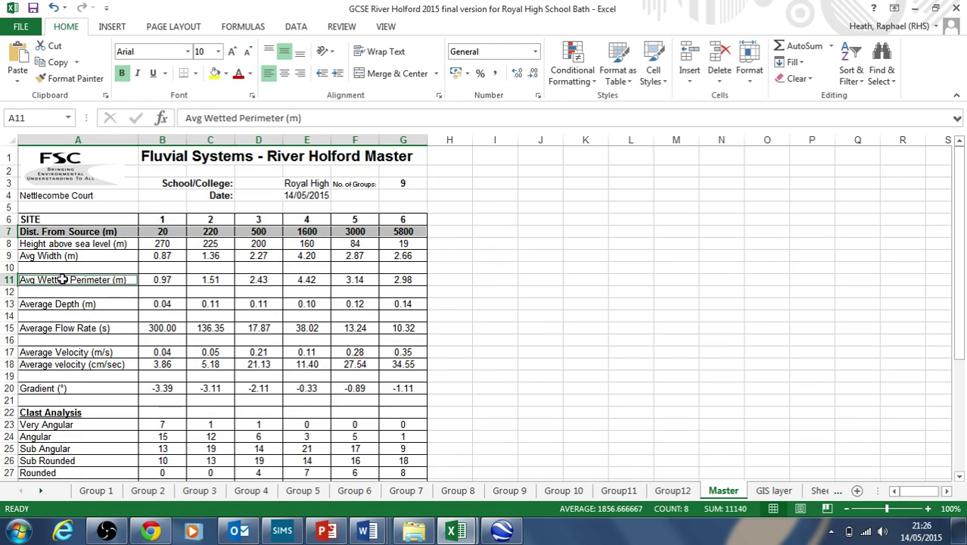
{"action": "left_click_drag", "start_coordinate": [63, 279], "coordinate": [386, 279]}
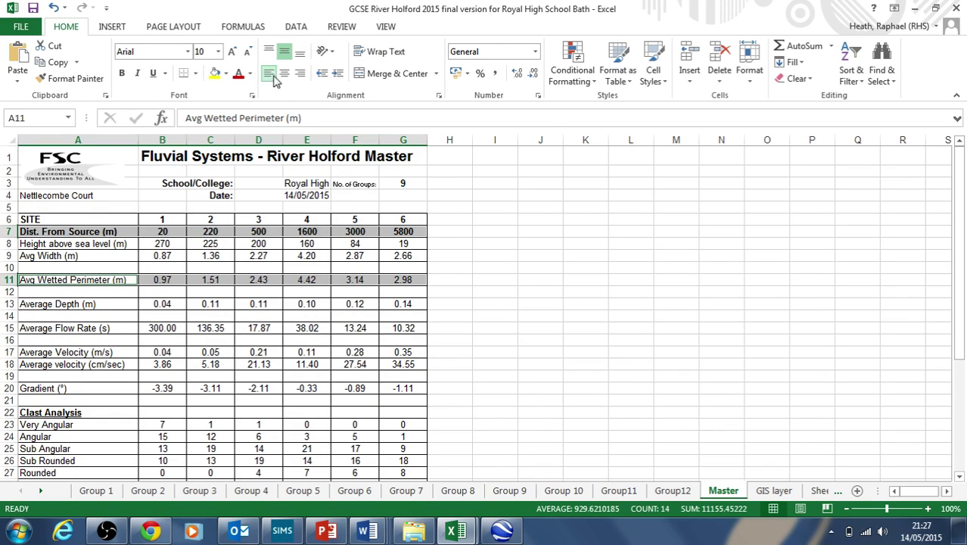
{"action": "left_click", "coordinate": [112, 26]}
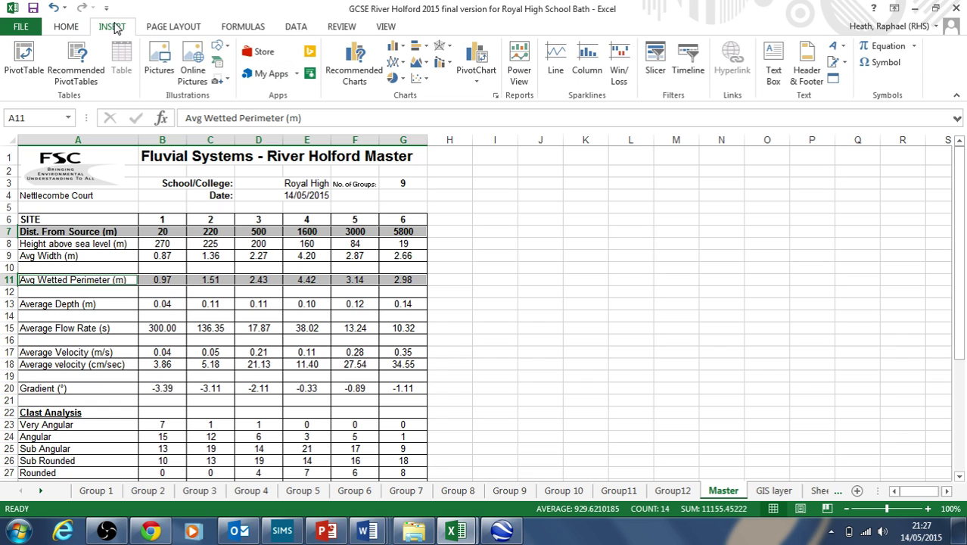
{"action": "left_click", "coordinate": [426, 79]}
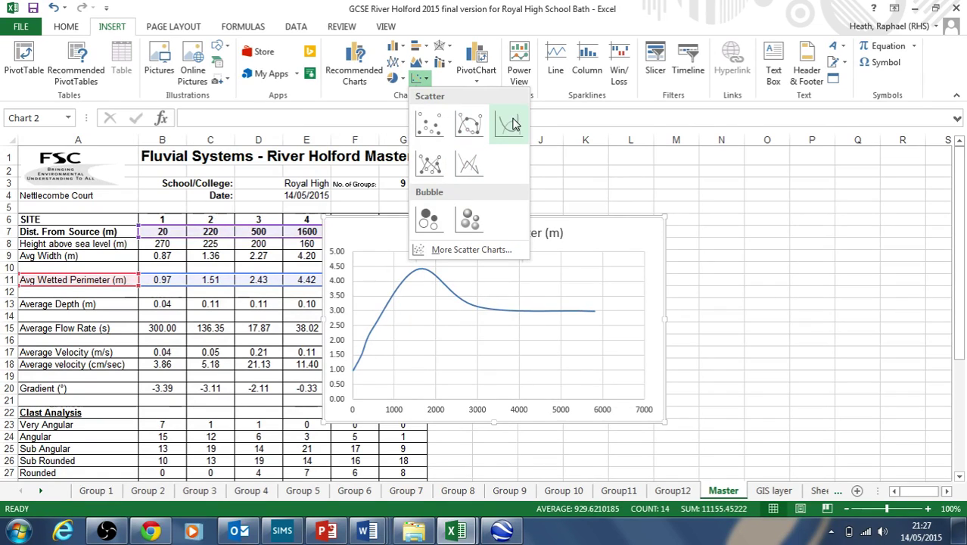
{"action": "left_click", "coordinate": [471, 125]}
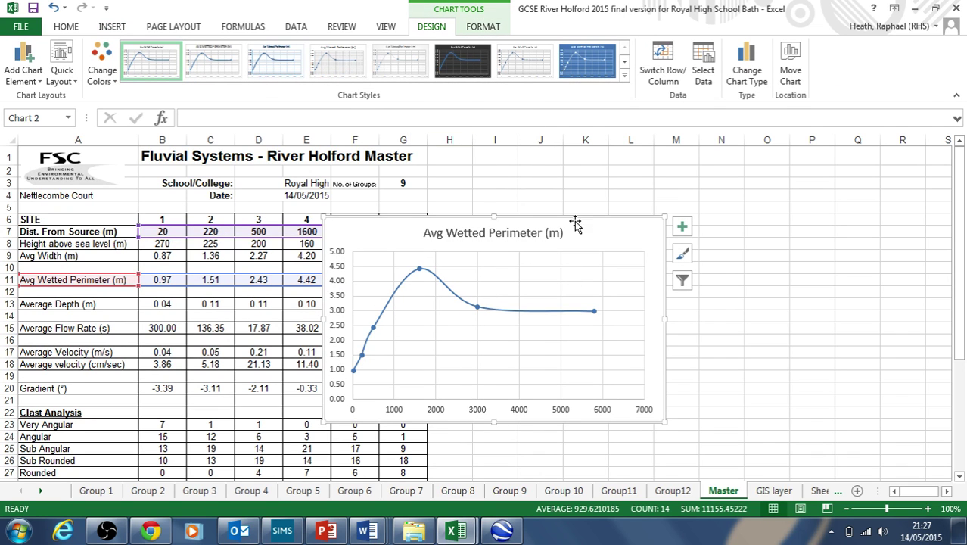
{"action": "mouse_move", "coordinate": [584, 225]}
{"action": "left_mouse_down"}
{"action": "mouse_move", "coordinate": [711, 224]}
{"action": "mouse_move", "coordinate": [718, 208]}
{"action": "mouse_move", "coordinate": [712, 220]}
{"action": "left_mouse_up"}
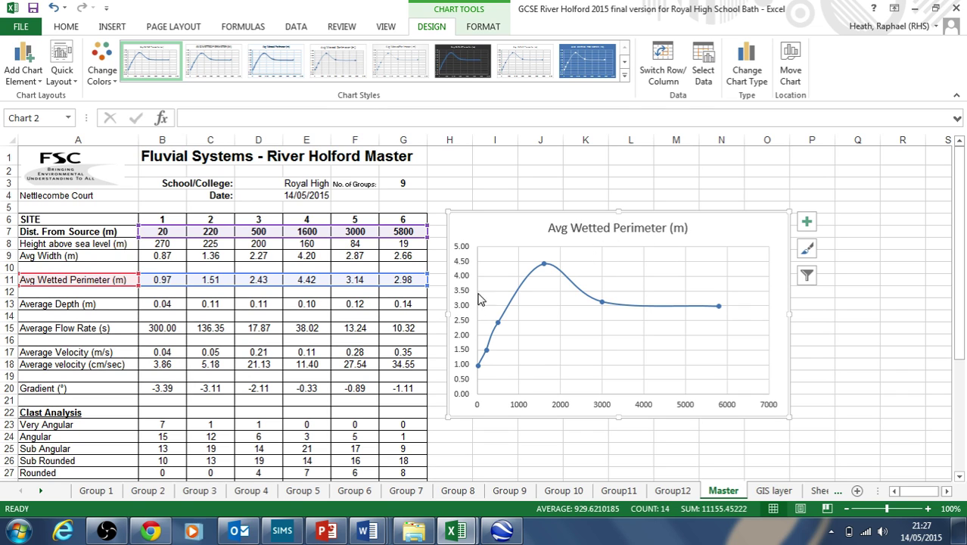
Apply a quick layout with axis titles, a legend and fine gridlines to the chart, and title the vertical axis "Wetted perimeter in m".
{"action": "left_click", "coordinate": [68, 72]}
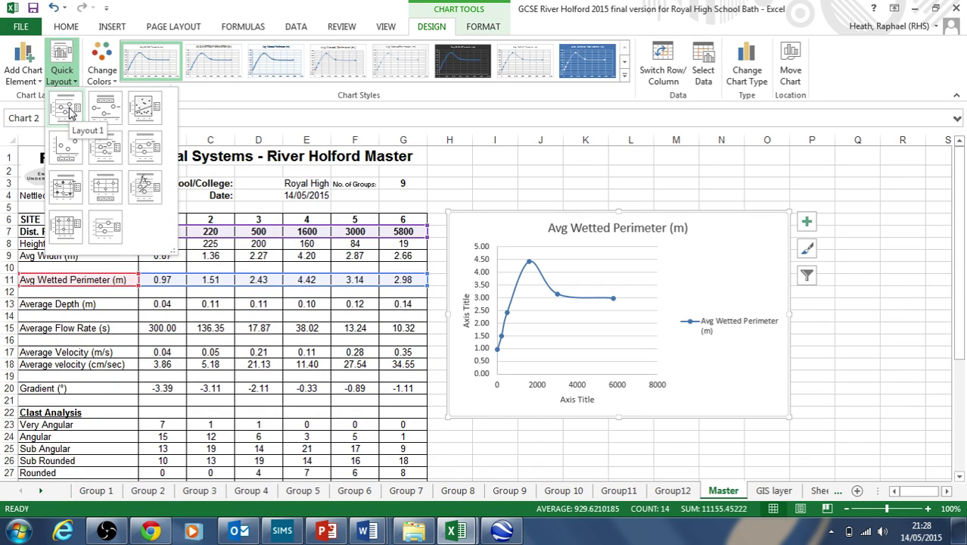
{"action": "left_click", "coordinate": [64, 227]}
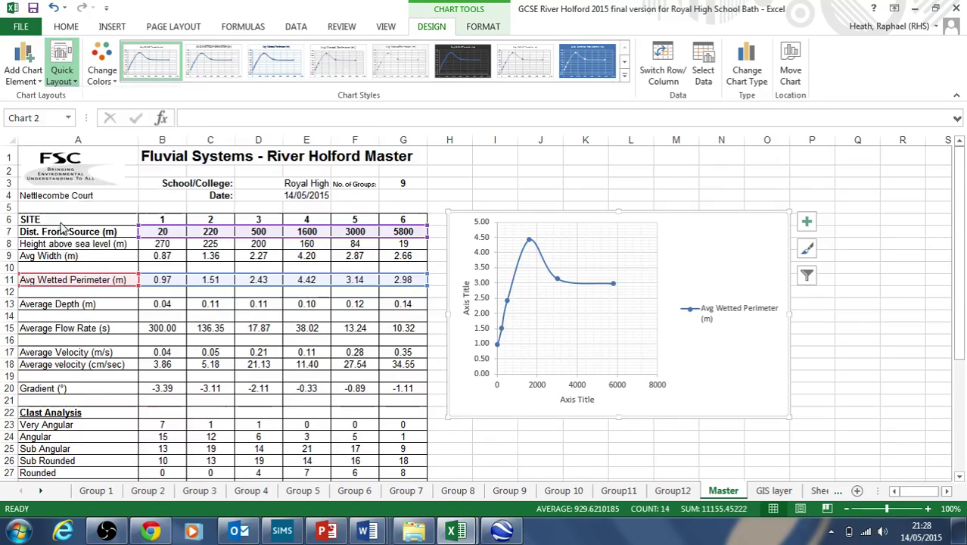
{"action": "double_click", "coordinate": [465, 299]}
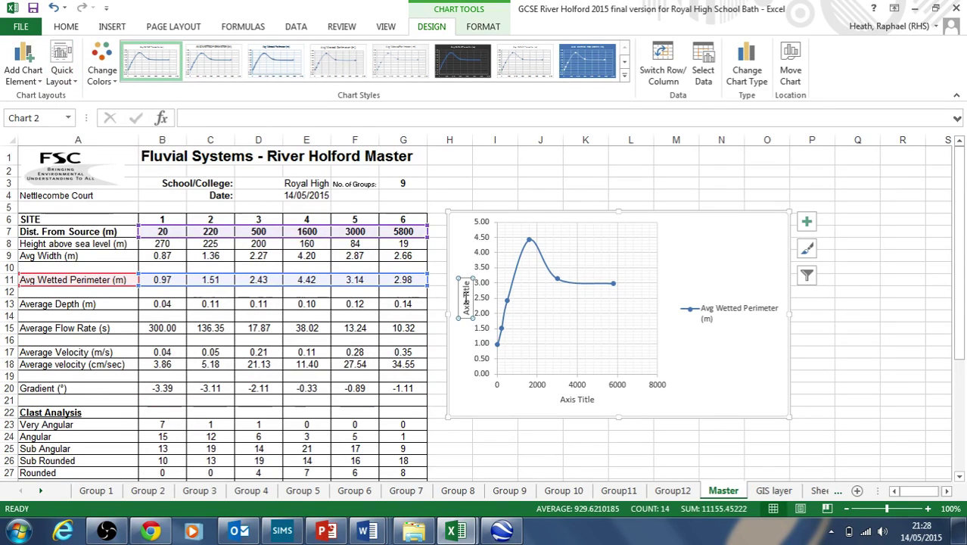
{"action": "triple_click", "coordinate": [466, 297]}
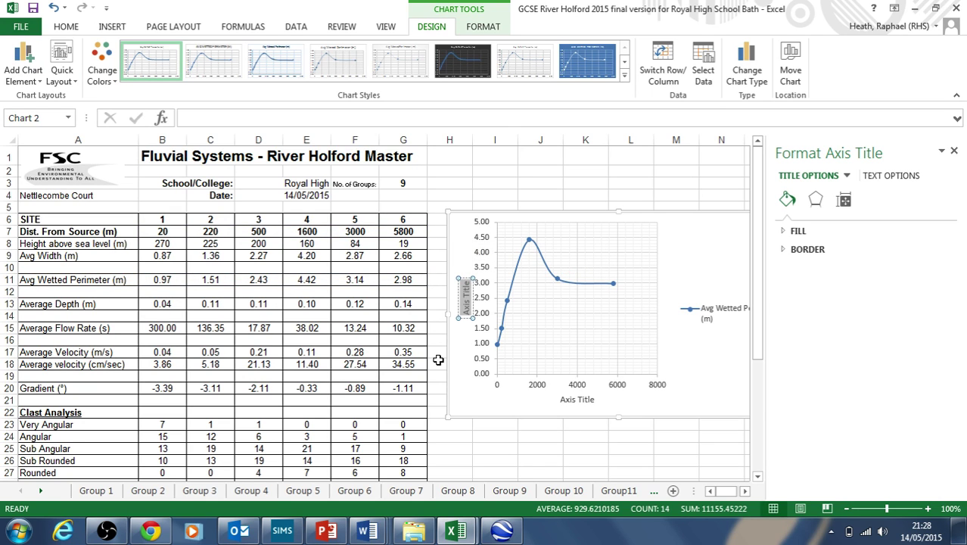
{"action": "type", "text": "Wetted pe"}
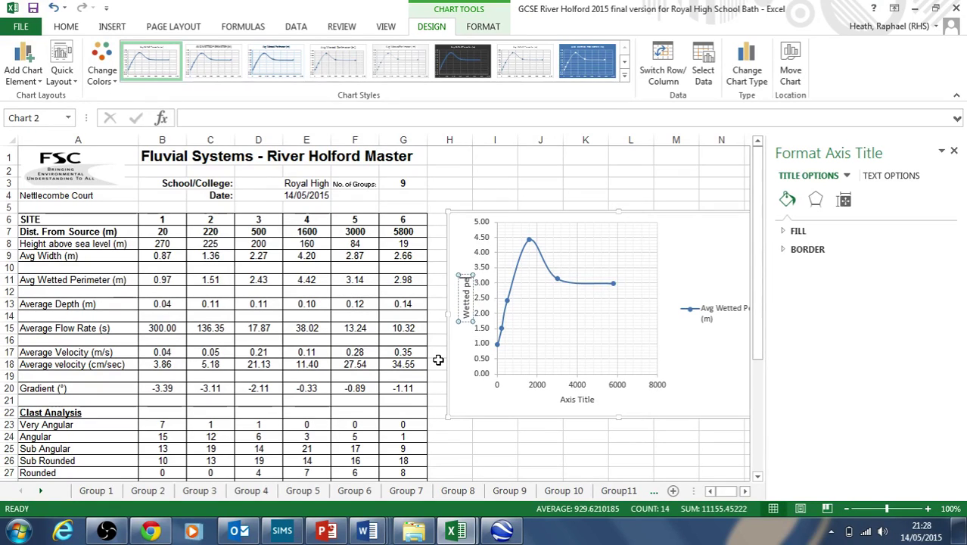
{"action": "type", "text": "rimeter"}
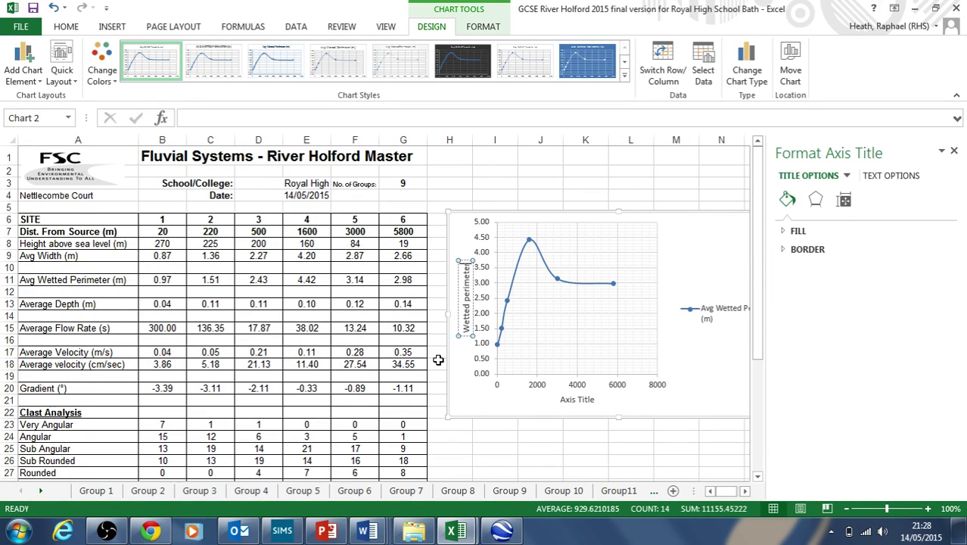
{"action": "type", "text": " in"}
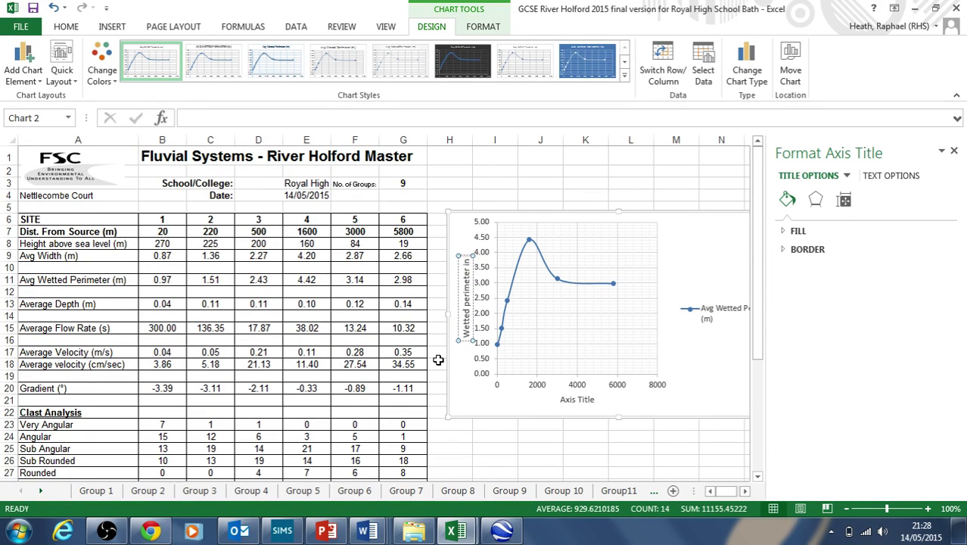
{"action": "type", "text": " m"}
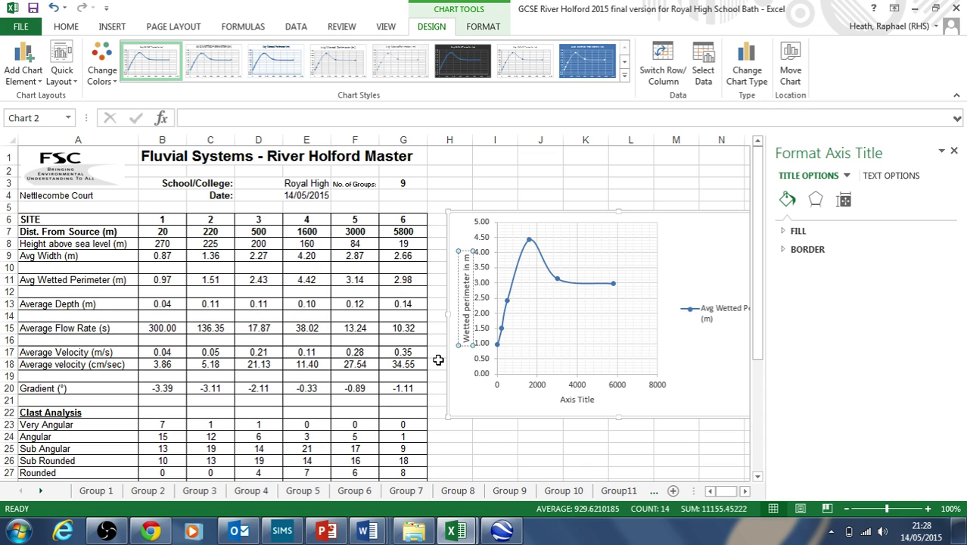
Title the chart's horizontal axis "Distance downstream in m".
{"action": "left_click", "coordinate": [568, 401]}
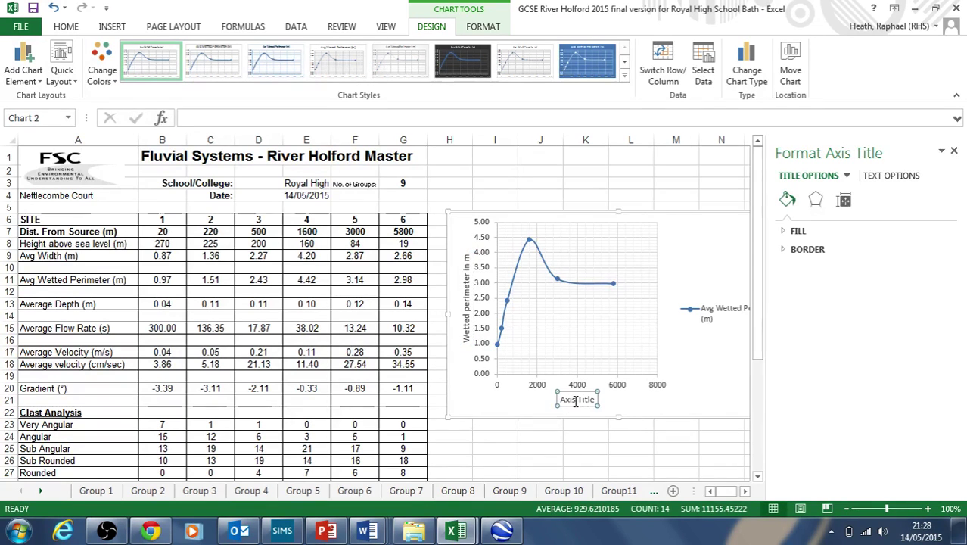
{"action": "triple_click", "coordinate": [575, 402]}
{"action": "type", "text": "Distanc"}
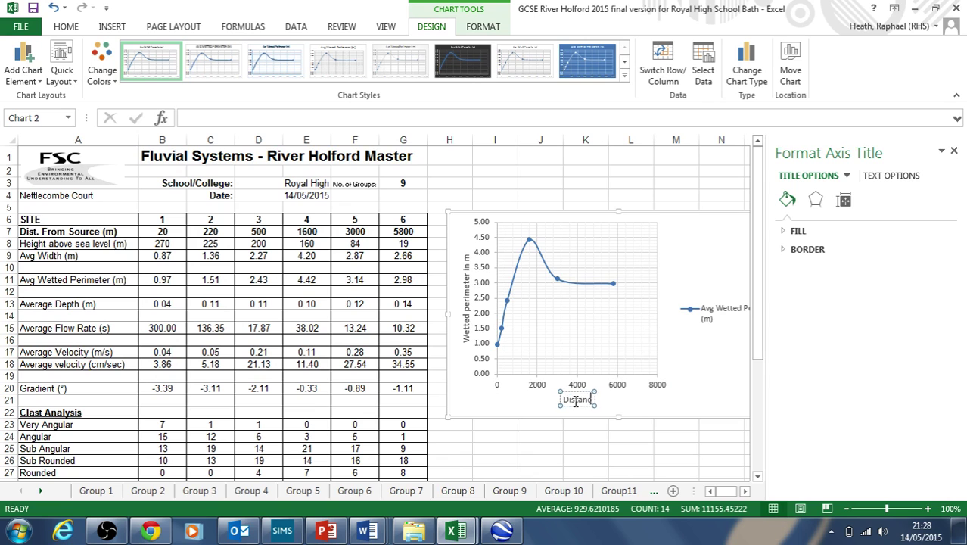
{"action": "type", "text": "e downstream"}
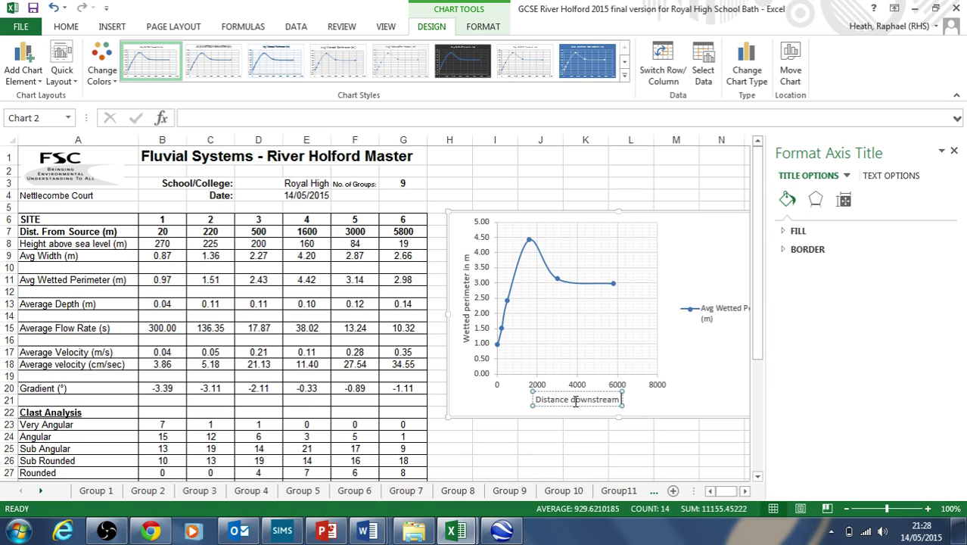
{"action": "type", "text": " in m"}
{"action": "left_click", "coordinate": [665, 404]}
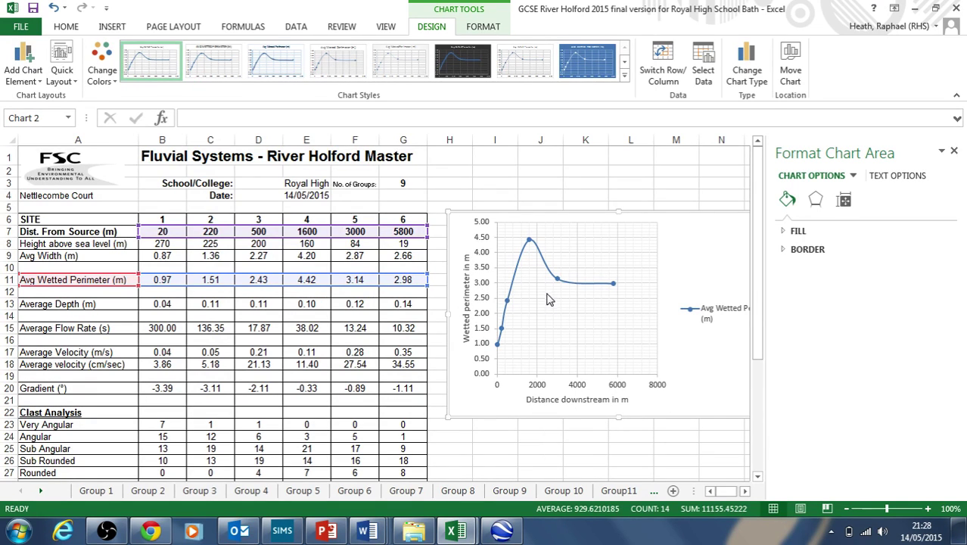
Delete the chart's legend and close the formatting pane.
{"action": "left_click", "coordinate": [704, 315]}
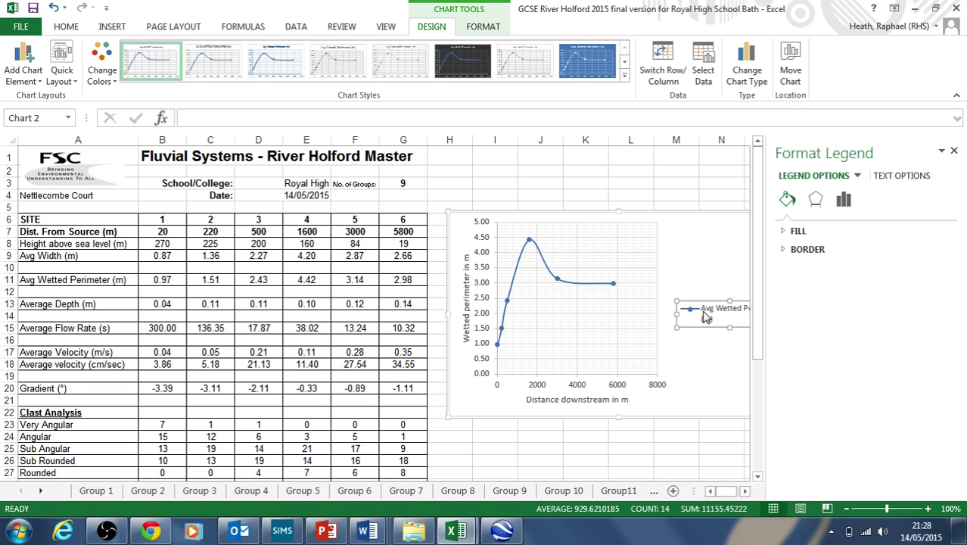
{"action": "key", "text": "Delete"}
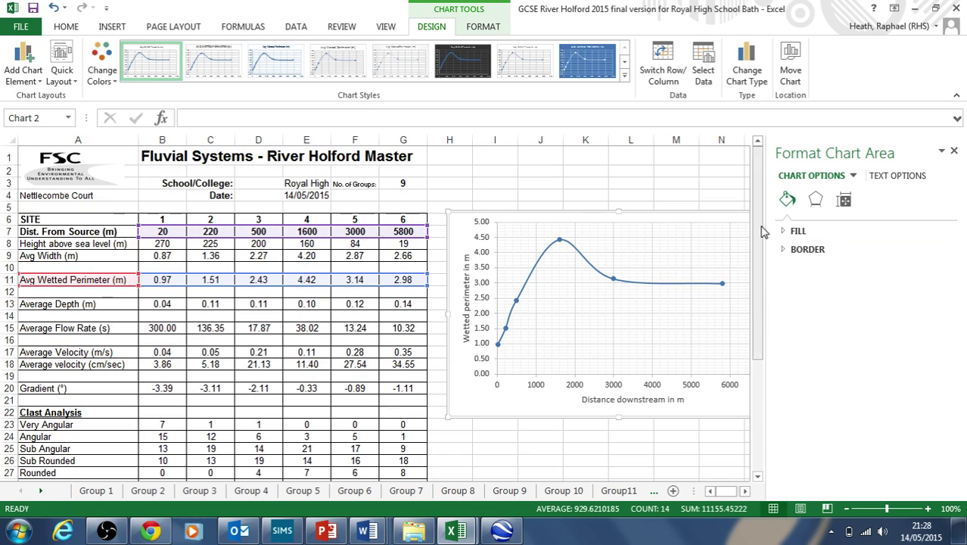
{"action": "left_click", "coordinate": [952, 152]}
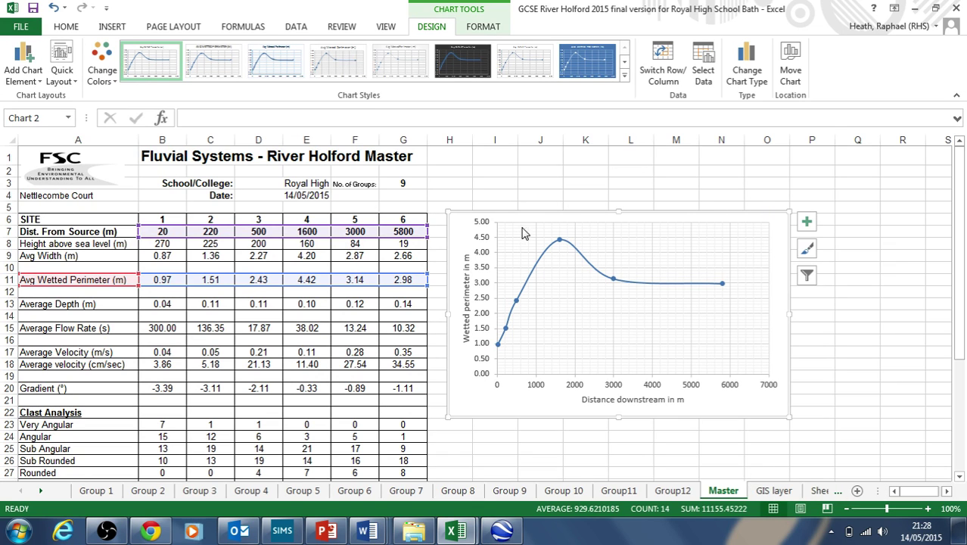
Add a chart title to the wetted perimeter chart reading "changes in Avg Wetted Perimeter (m) along the river Holford".
{"action": "left_click", "coordinate": [807, 225]}
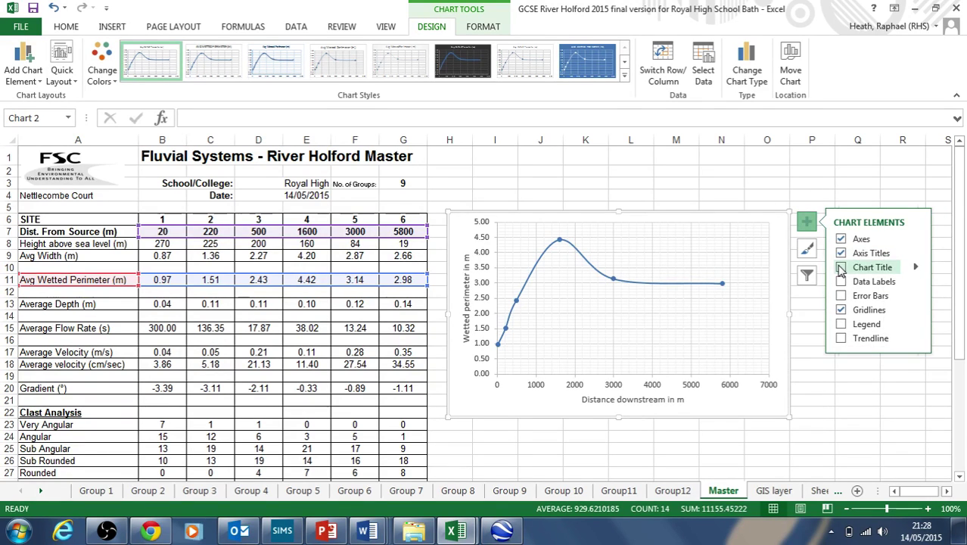
{"action": "left_click", "coordinate": [840, 270]}
{"action": "left_click", "coordinate": [615, 229]}
{"action": "left_click_drag", "start_coordinate": [615, 229], "coordinate": [649, 231]}
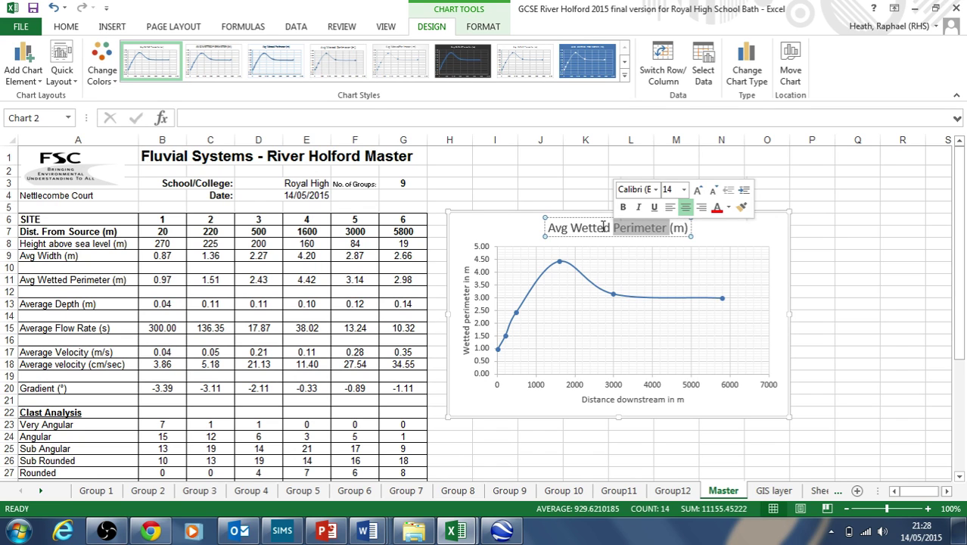
{"action": "left_click", "coordinate": [549, 230]}
{"action": "type", "text": "changes in"}
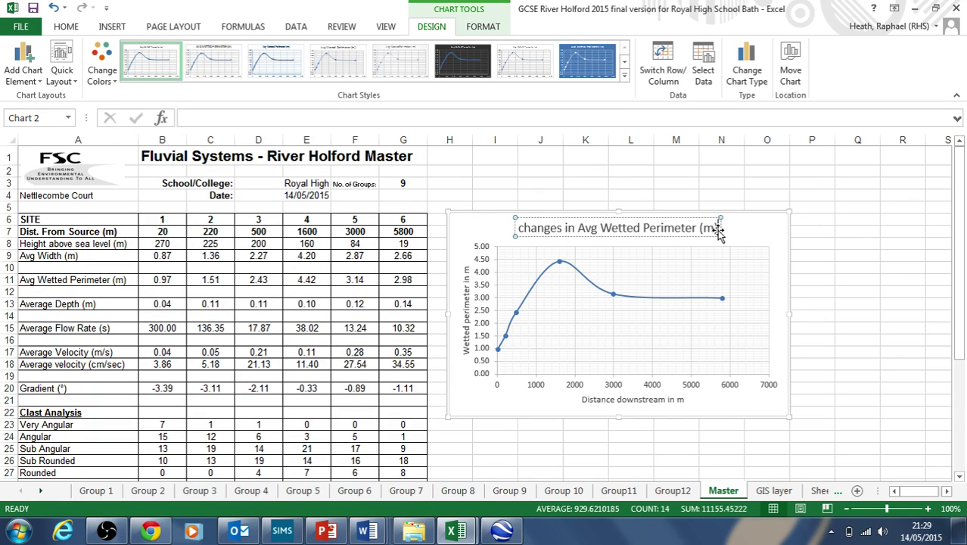
{"action": "left_click", "coordinate": [719, 230]}
{"action": "type", "text": "alo"}
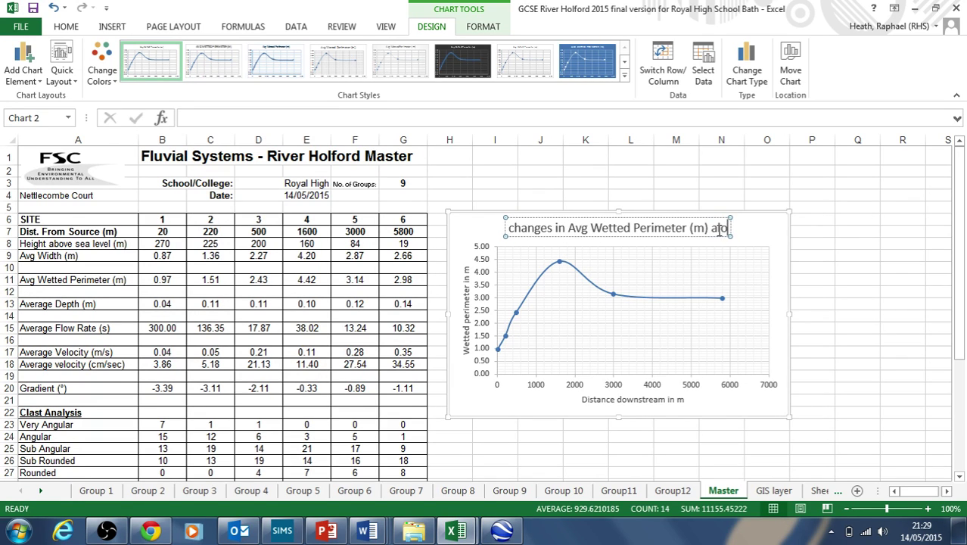
{"action": "type", "text": "ng the rive"}
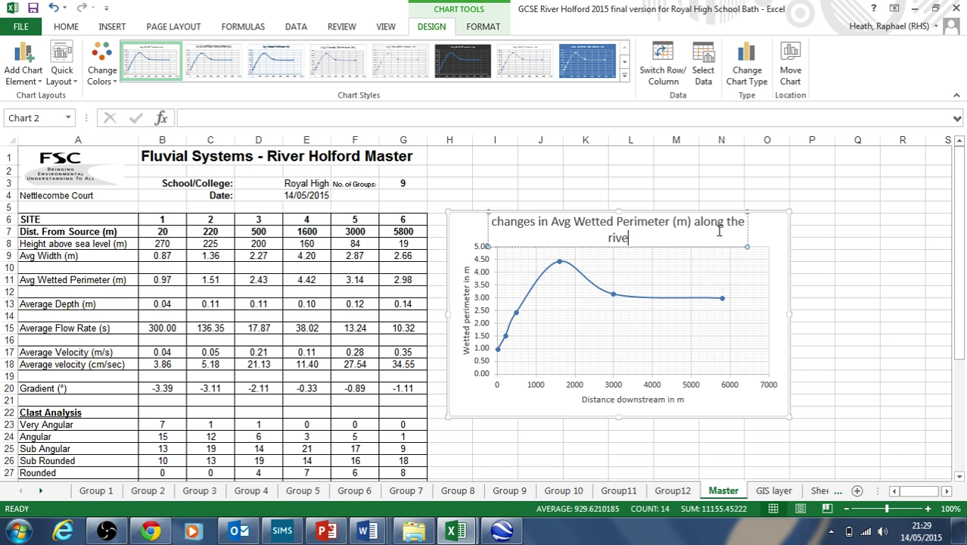
{"action": "type", "text": "r Holford"}
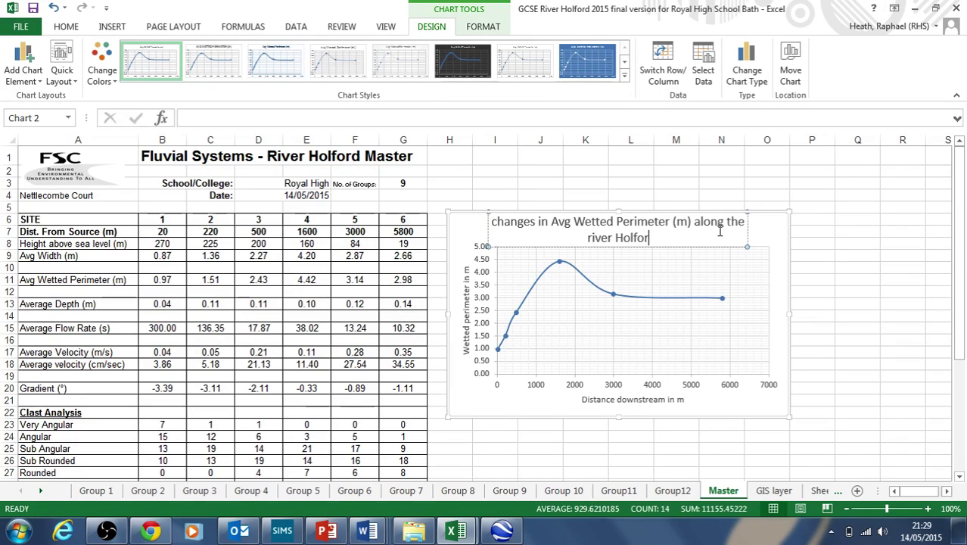
{"action": "left_click", "coordinate": [825, 278]}
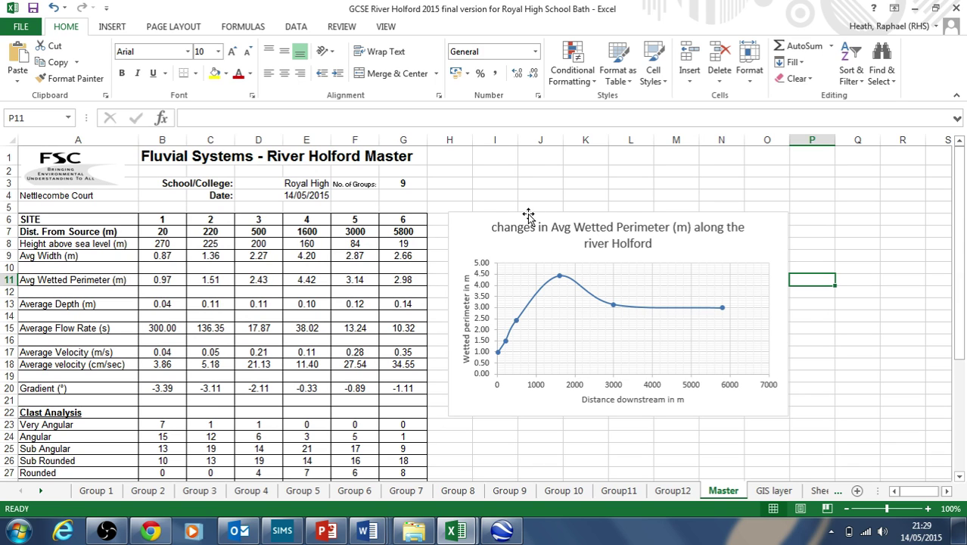
Copy the wetted perimeter chart and paste it into the Word file Document2 below the map screenshot.
{"action": "left_click", "coordinate": [451, 218]}
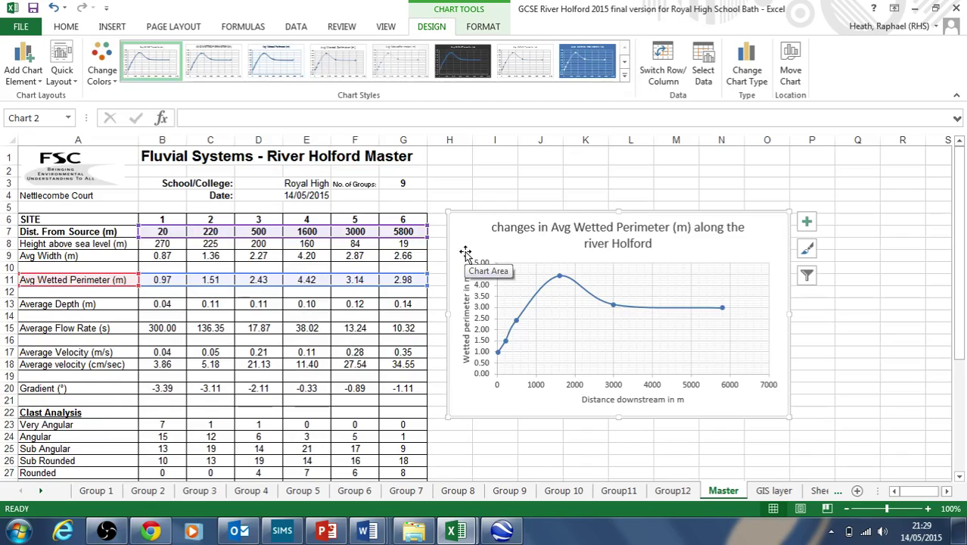
{"action": "left_click", "coordinate": [76, 28]}
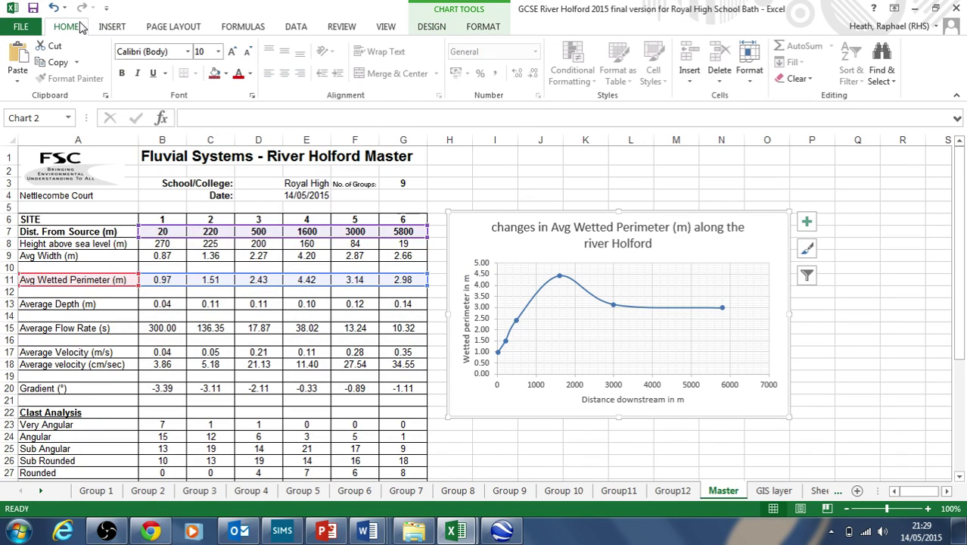
{"action": "left_click", "coordinate": [56, 63]}
{"action": "mouse_move", "coordinate": [467, 529]}
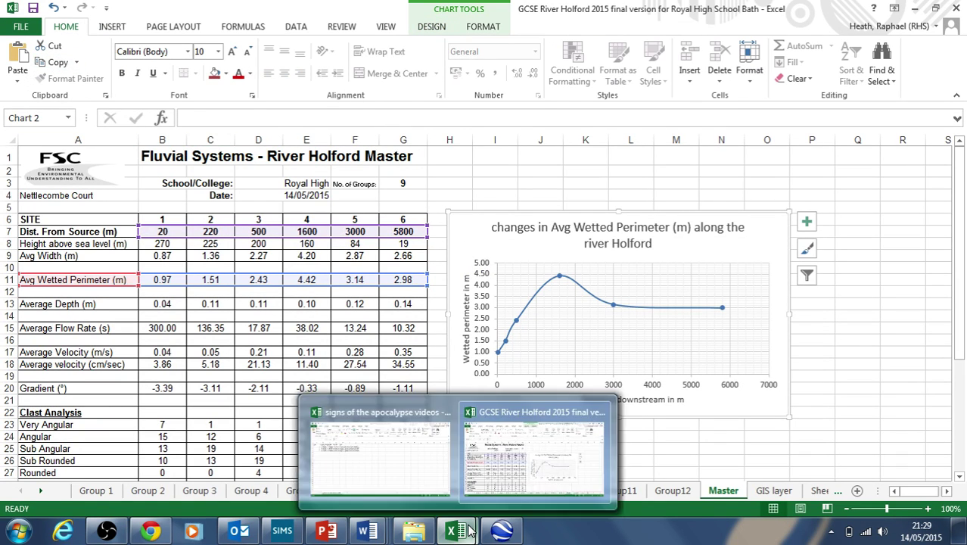
{"action": "key", "text": "alt+Tab"}
{"action": "key", "text": "alt+Tab"}
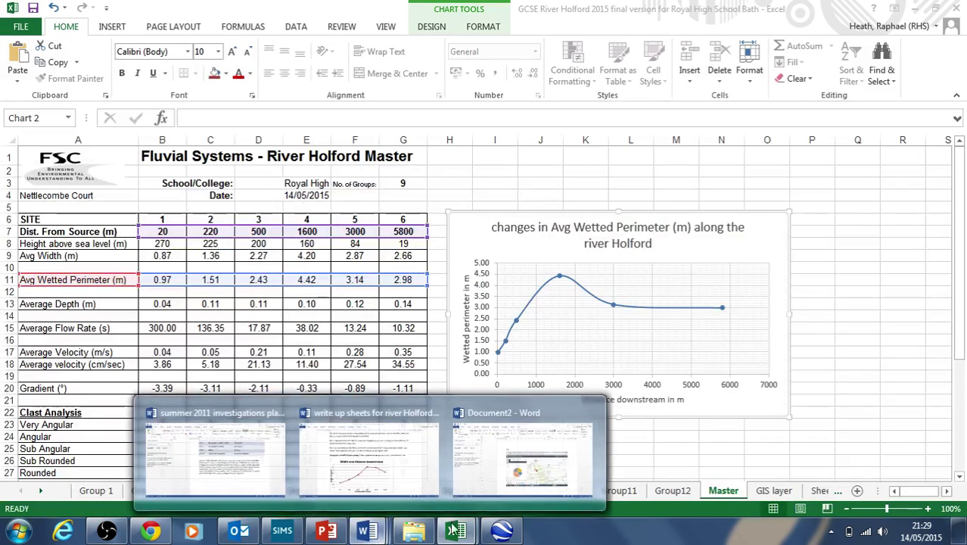
{"action": "left_click", "coordinate": [466, 466]}
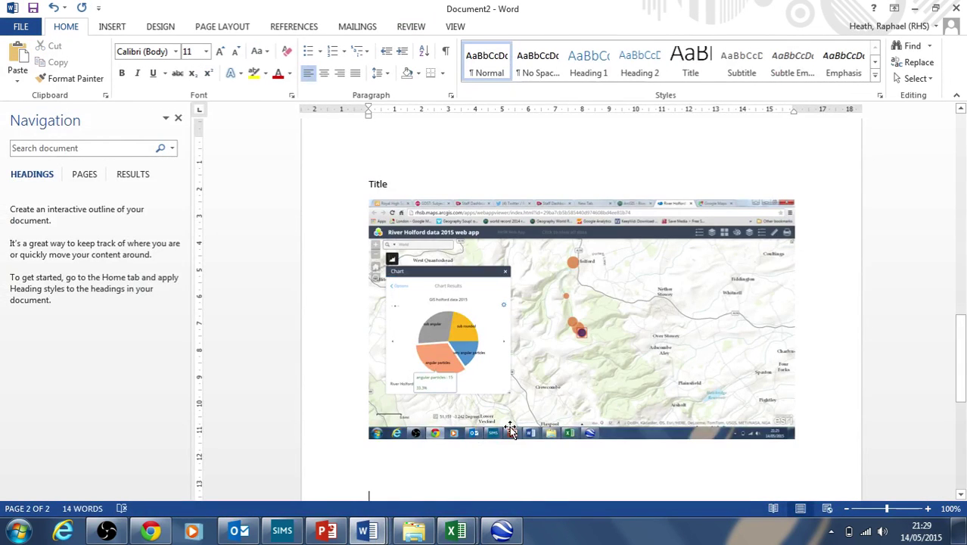
{"action": "scroll", "coordinate": [511, 429], "scroll_direction": "down", "scroll_amount": 2}
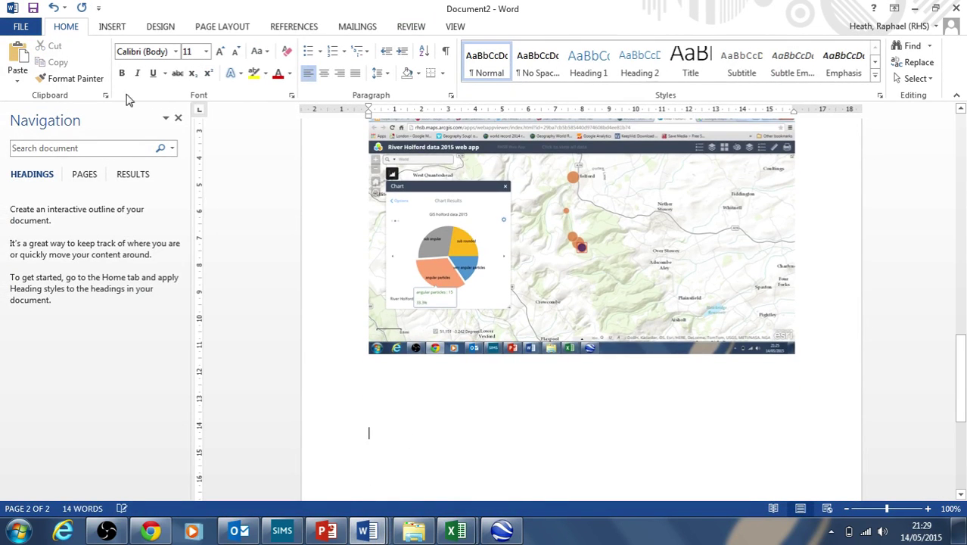
{"action": "key", "text": "ctrl+v"}
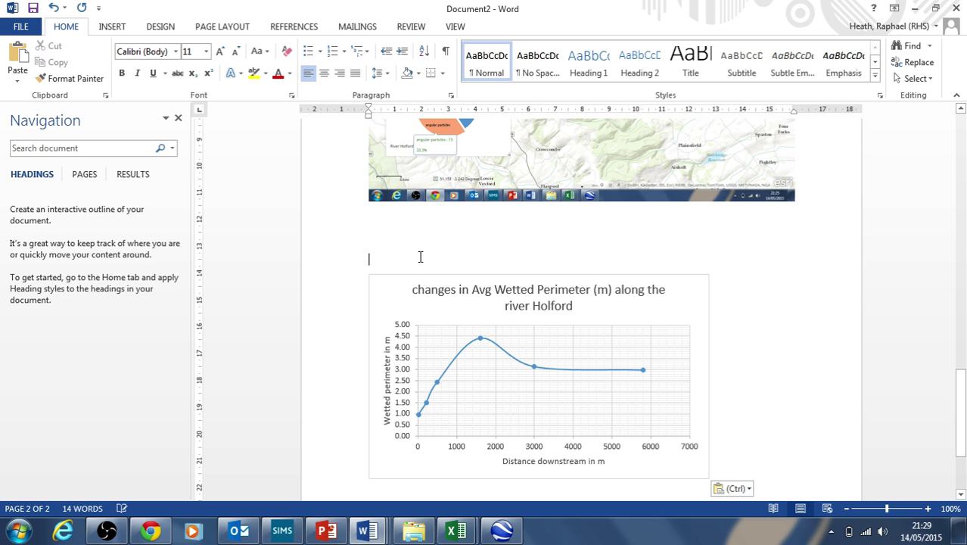
Return to the Excel workbook and highlight the site 1 clast analysis values from Very Angular to Rounded.
{"action": "key", "text": "alt+Tab"}
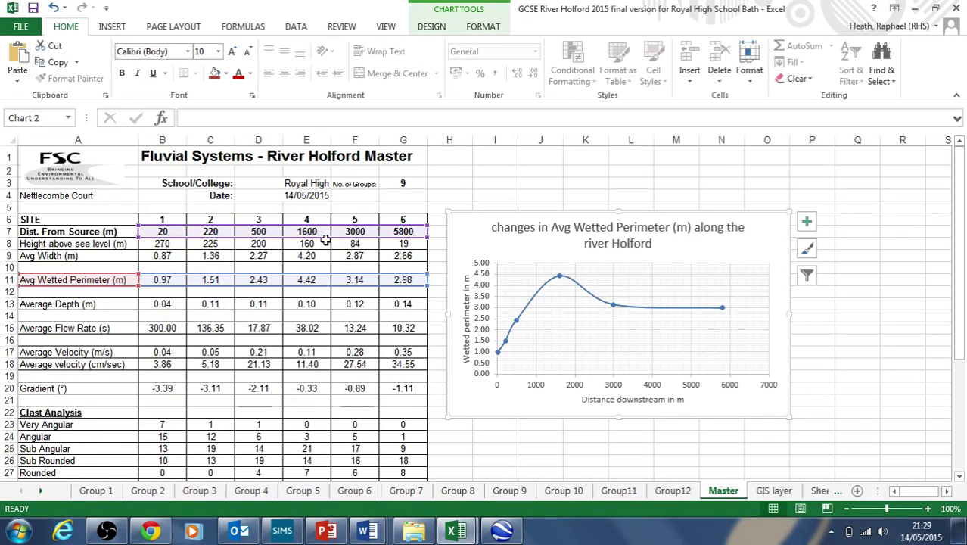
{"action": "left_click", "coordinate": [199, 338]}
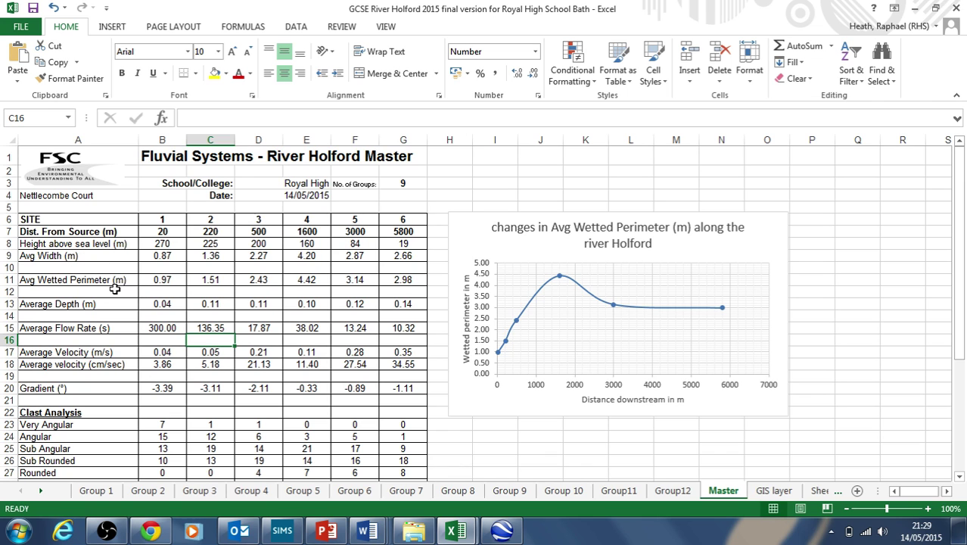
{"action": "left_click", "coordinate": [164, 422]}
{"action": "left_click_drag", "start_coordinate": [163, 421], "coordinate": [174, 470]}
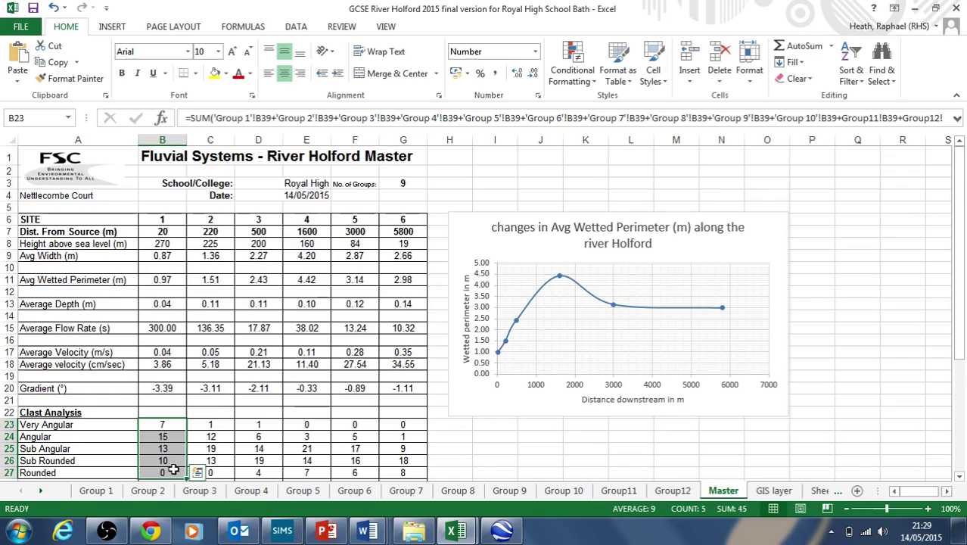
{"action": "left_click", "coordinate": [166, 423]}
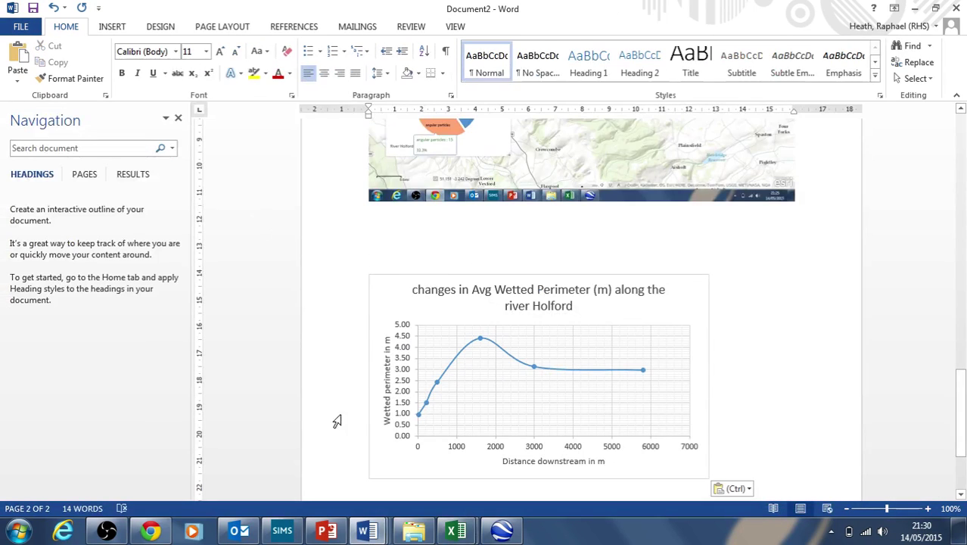
Switch to the Word write up sheets for river Holford 2015 and examine the guidance on scatter graphs, highlighting "and hydraulic radius".
{"action": "left_click", "coordinate": [456, 531]}
{"action": "mouse_move", "coordinate": [366, 531]}
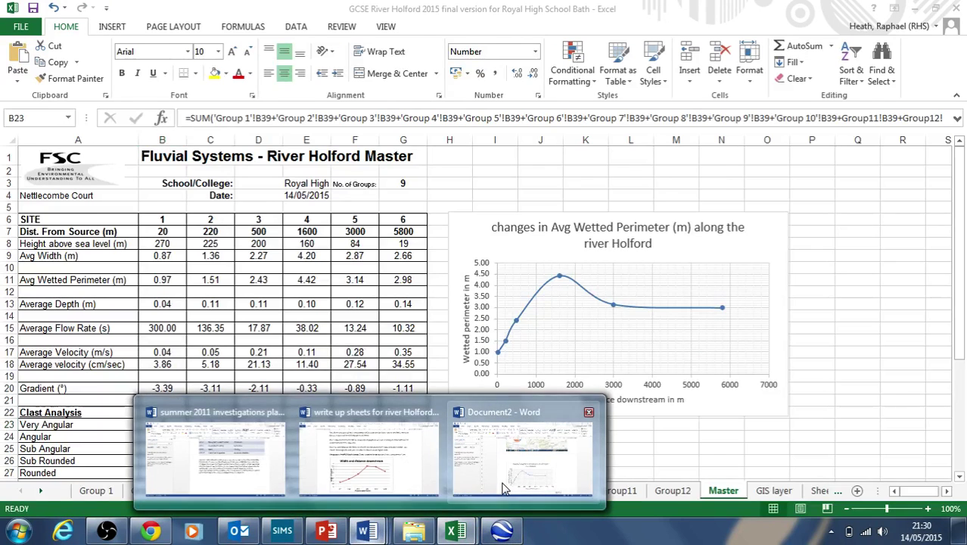
{"action": "mouse_move", "coordinate": [505, 488]}
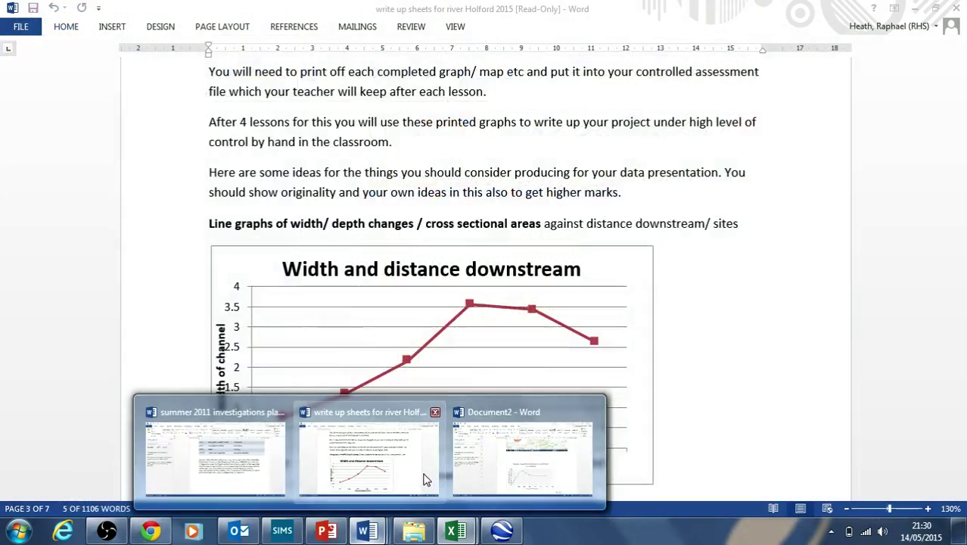
{"action": "left_click", "coordinate": [425, 475]}
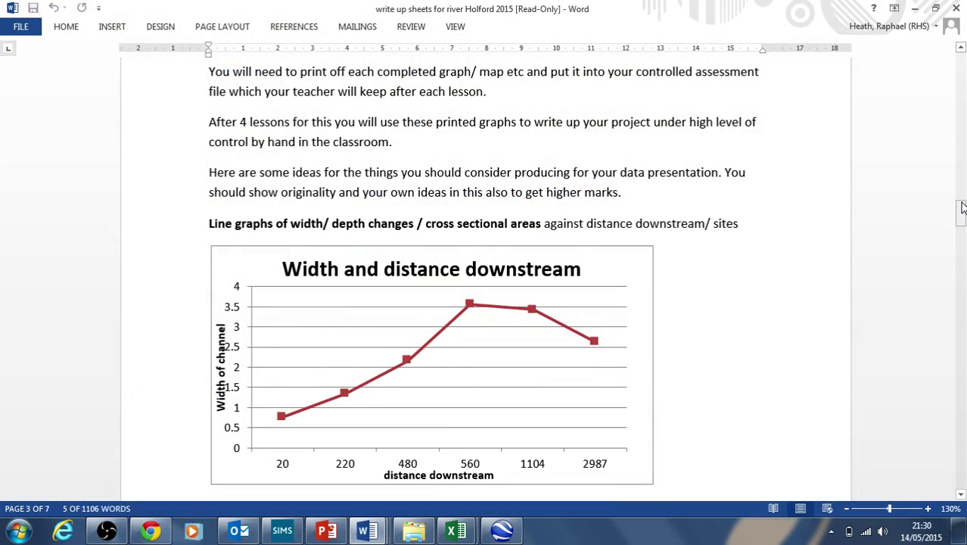
{"action": "left_click_drag", "start_coordinate": [960, 208], "coordinate": [963, 346]}
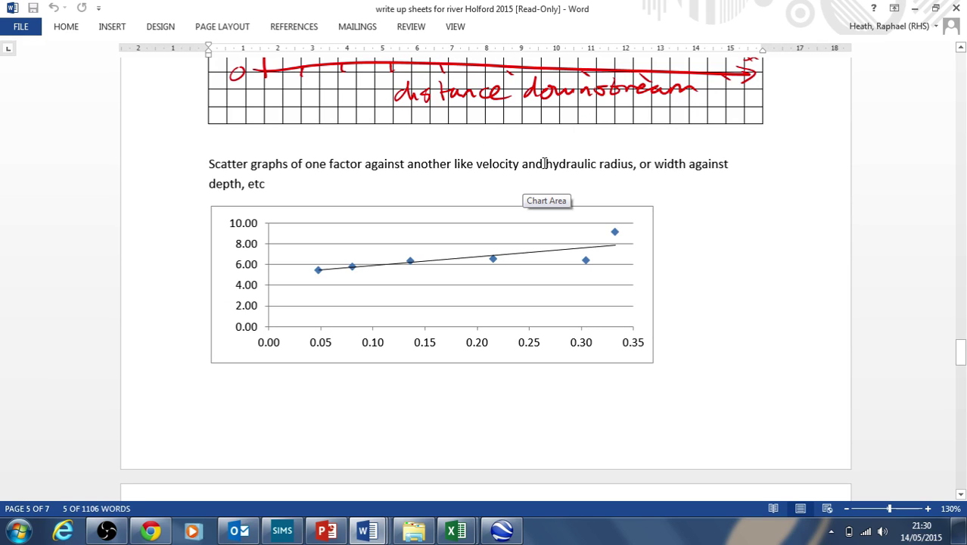
{"action": "left_click_drag", "start_coordinate": [544, 163], "coordinate": [639, 167]}
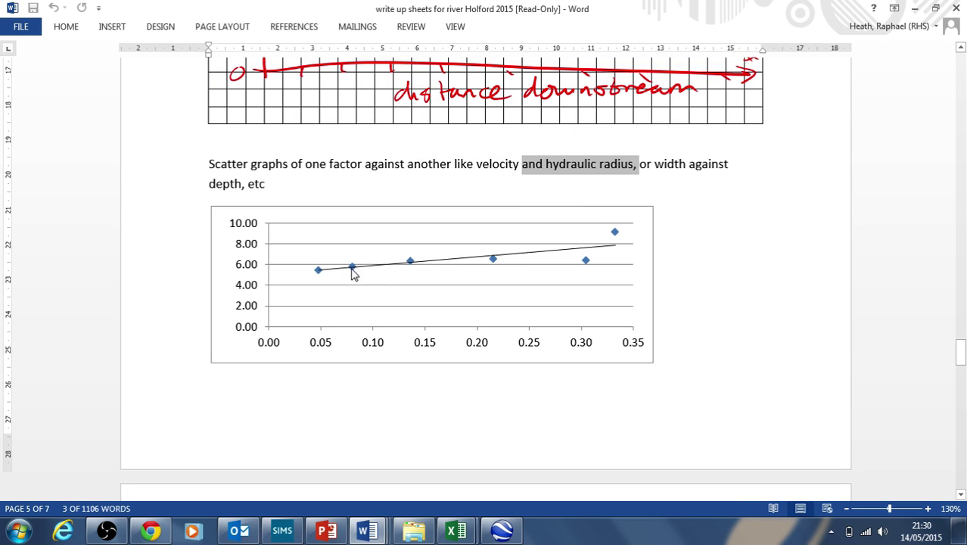
In the Excel Master sheet, insert a markers-only scatter chart from the Average Velocity (m/s) and Hydraulic Radius rows.
{"action": "key", "text": "alt+Tab"}
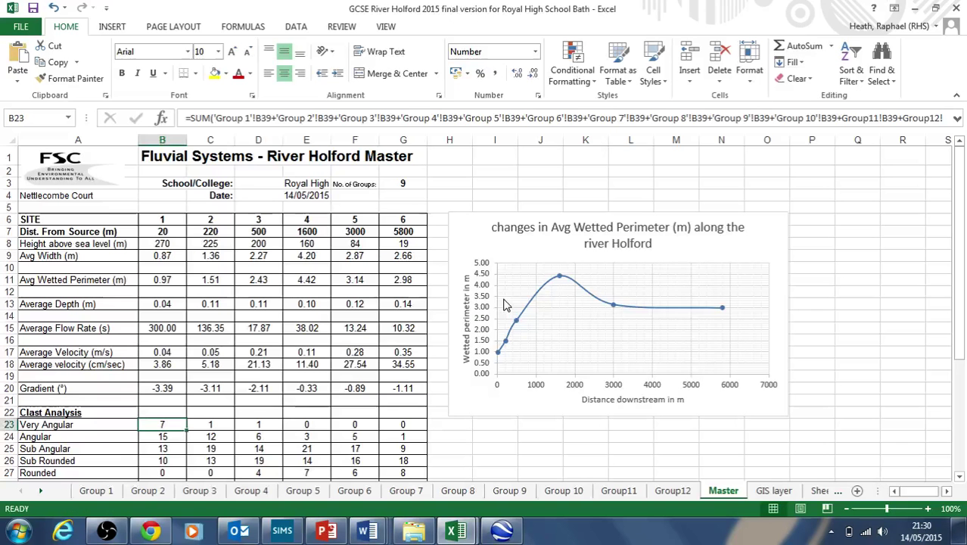
{"action": "scroll", "coordinate": [193, 306], "scroll_direction": "down", "scroll_amount": 2}
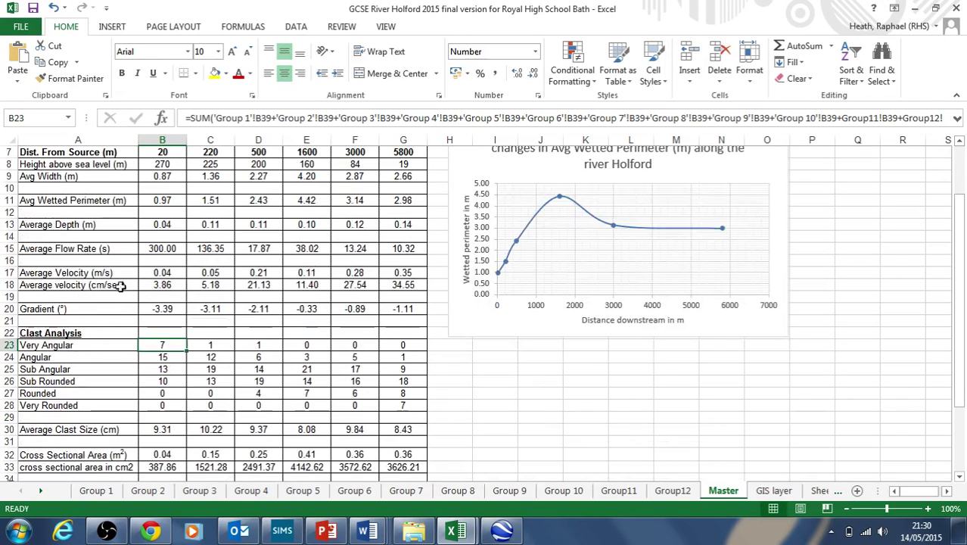
{"action": "left_click_drag", "start_coordinate": [53, 271], "coordinate": [395, 276]}
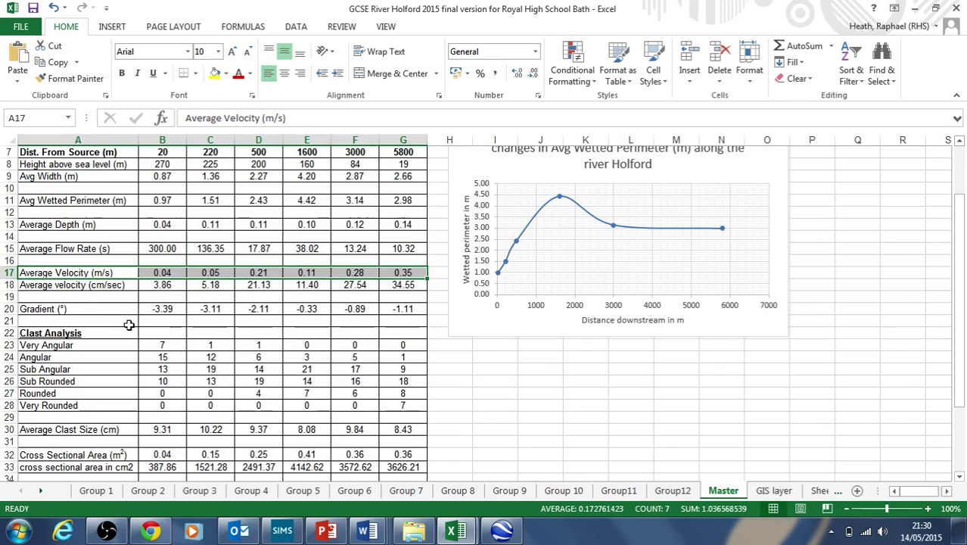
{"action": "scroll", "coordinate": [126, 332], "scroll_direction": "down", "scroll_amount": 2}
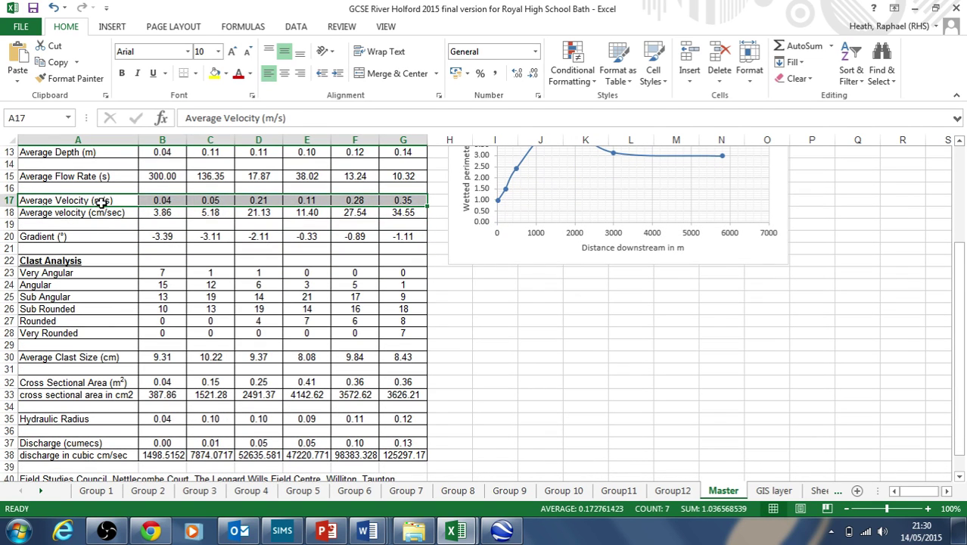
{"action": "left_click", "coordinate": [40, 419]}
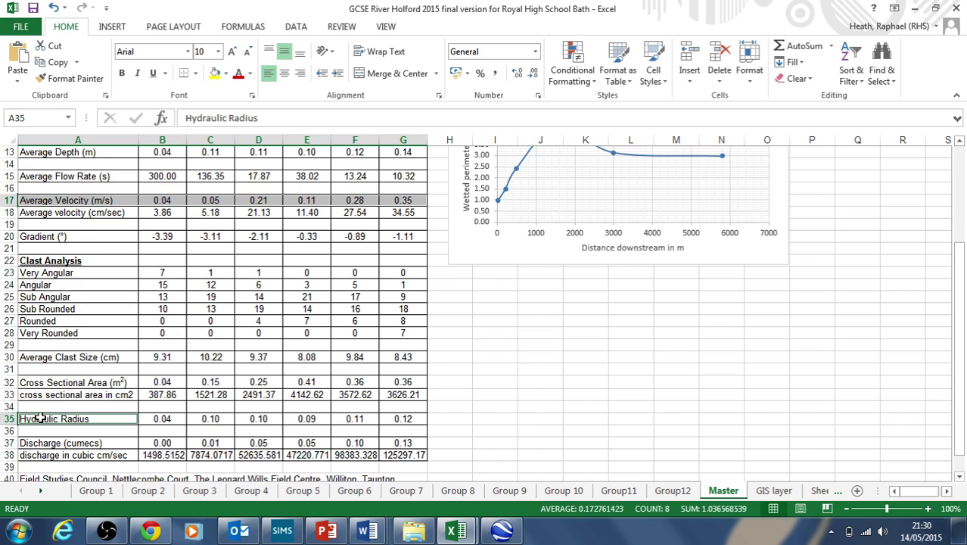
{"action": "left_click_drag", "start_coordinate": [85, 419], "coordinate": [393, 421]}
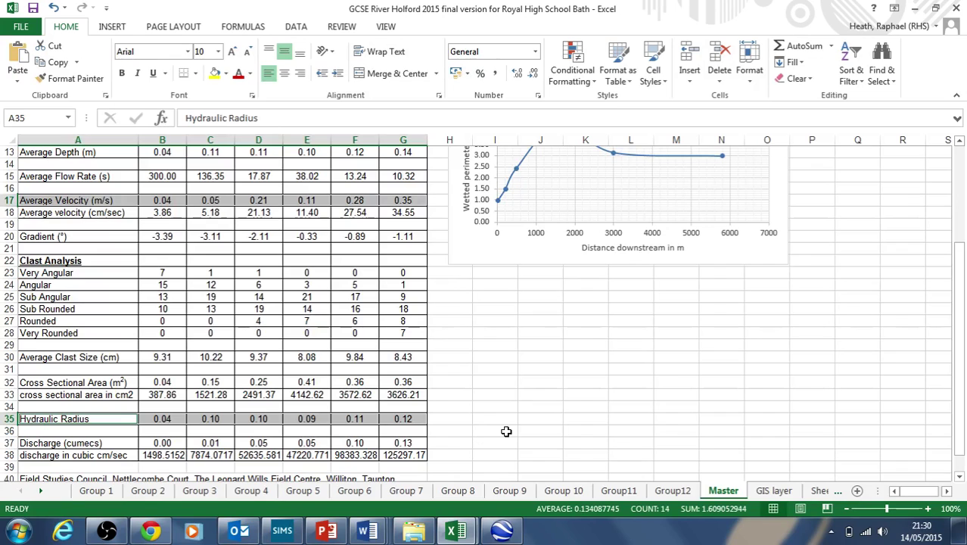
{"action": "scroll", "coordinate": [505, 431], "scroll_direction": "up", "scroll_amount": 1}
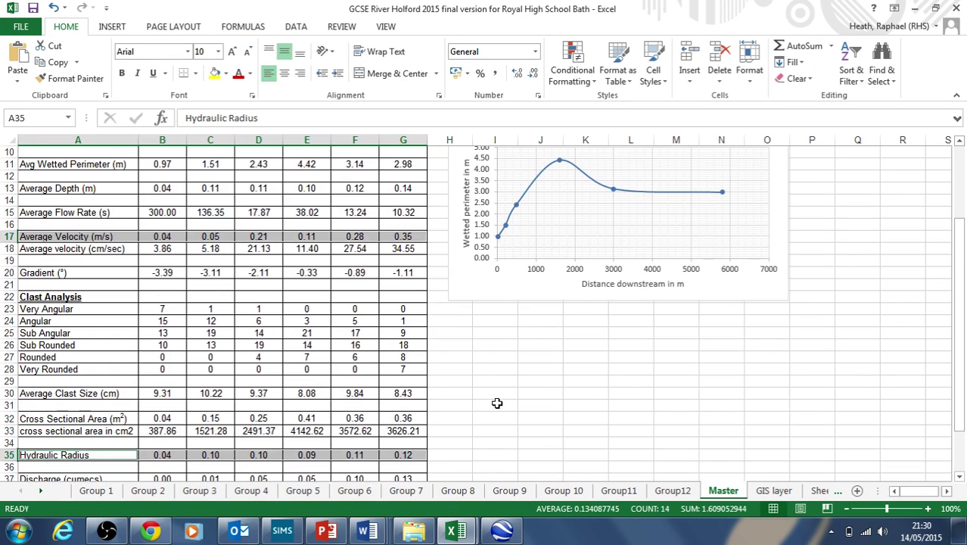
{"action": "left_click", "coordinate": [114, 27]}
{"action": "left_click", "coordinate": [419, 78]}
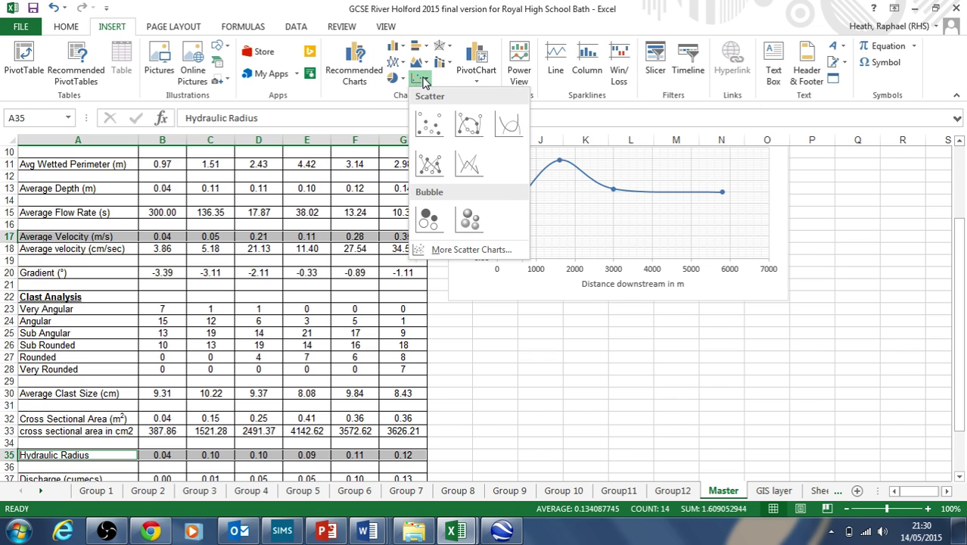
{"action": "left_click", "coordinate": [428, 122]}
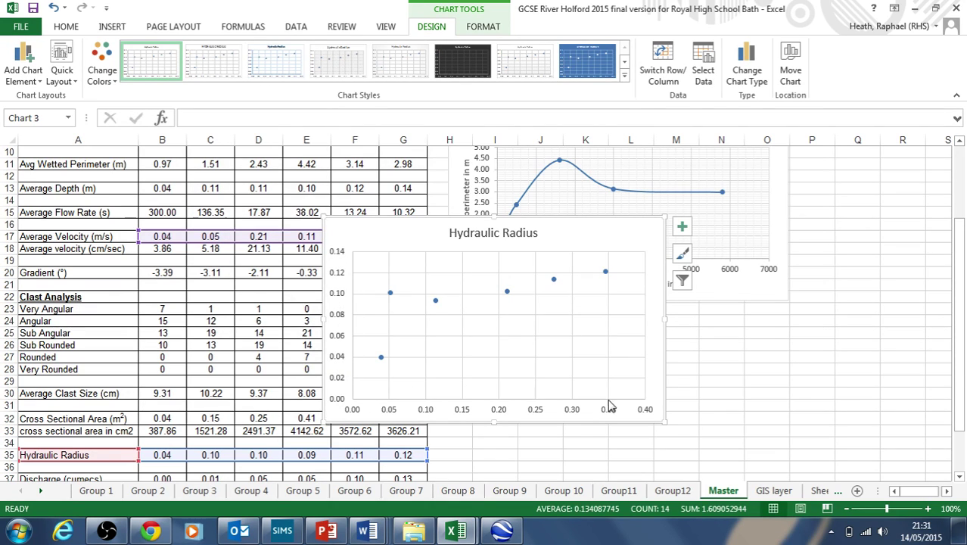
Add a trendline to the Hydraulic Radius scatter chart and move the chart below the wetted perimeter chart.
{"action": "left_click", "coordinate": [436, 301]}
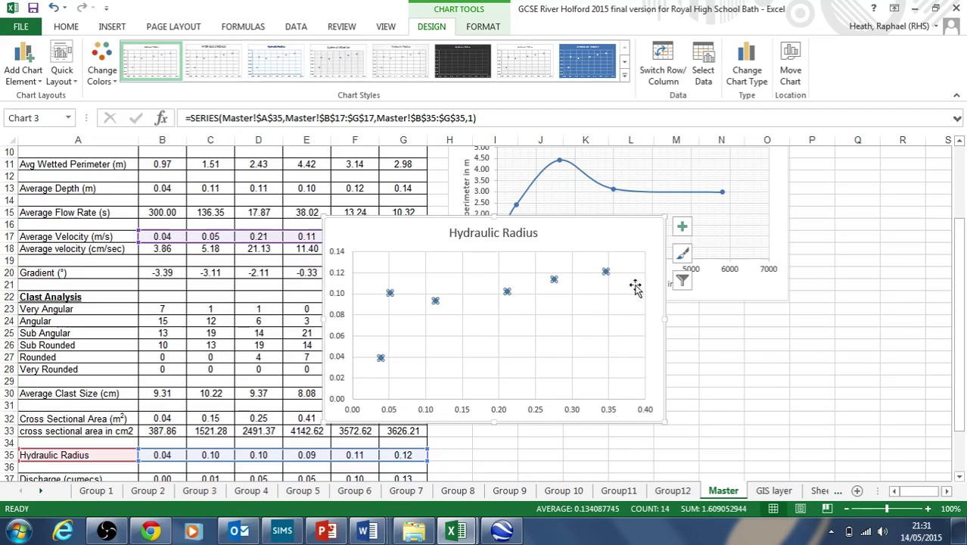
{"action": "left_click", "coordinate": [681, 229]}
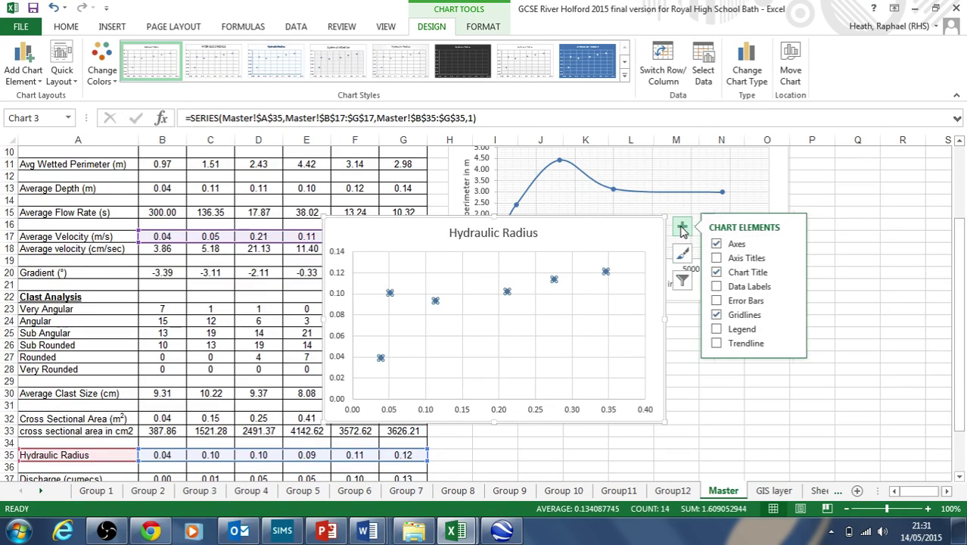
{"action": "left_click", "coordinate": [679, 228]}
{"action": "left_click", "coordinate": [679, 233]}
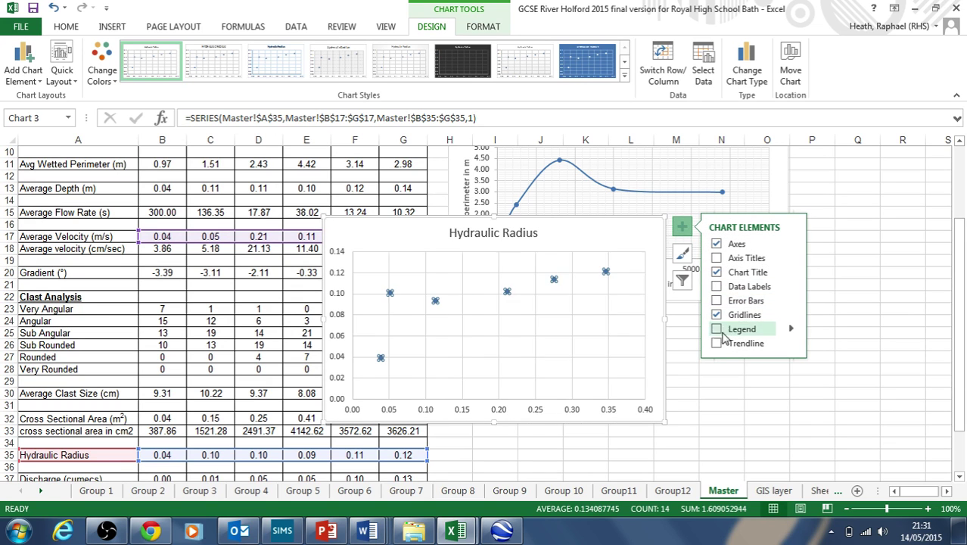
{"action": "left_click", "coordinate": [717, 344]}
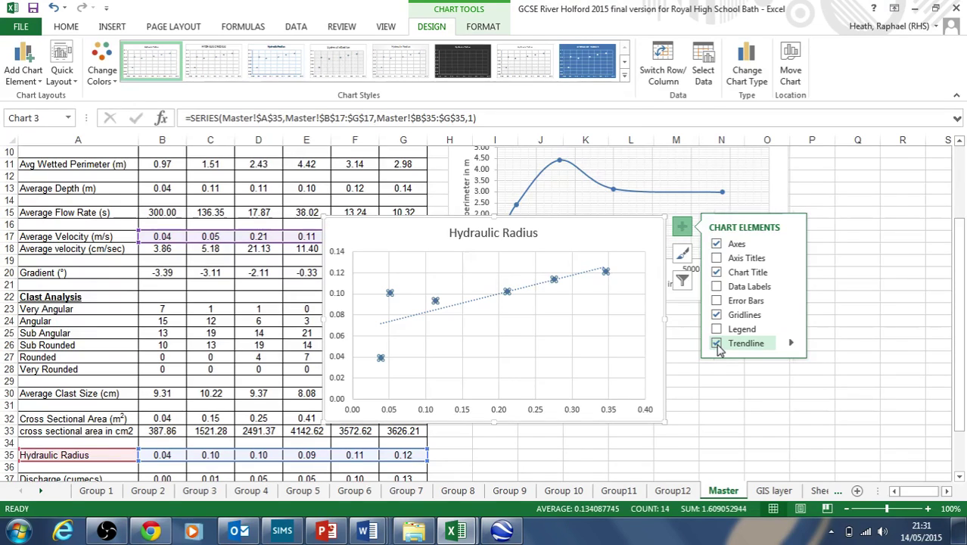
{"action": "left_click", "coordinate": [790, 344]}
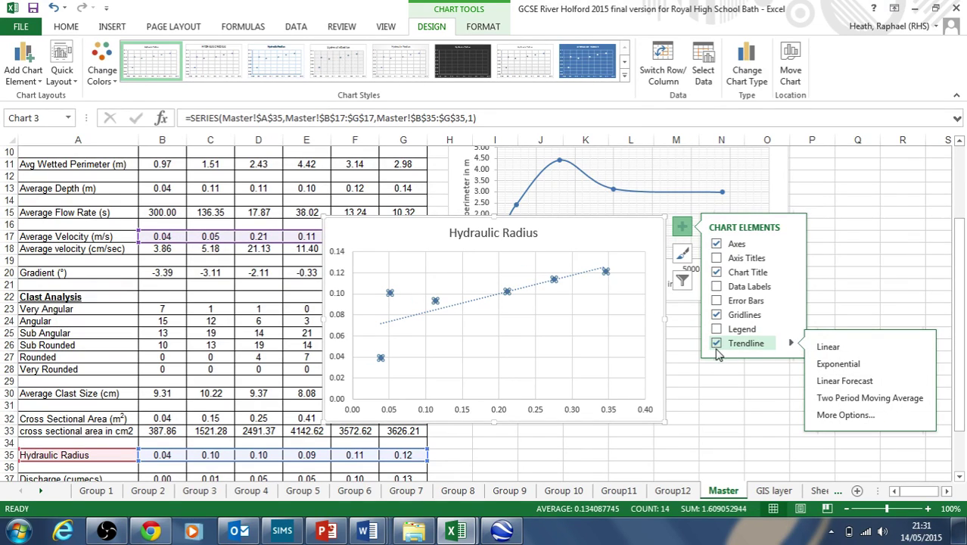
{"action": "left_click", "coordinate": [587, 364]}
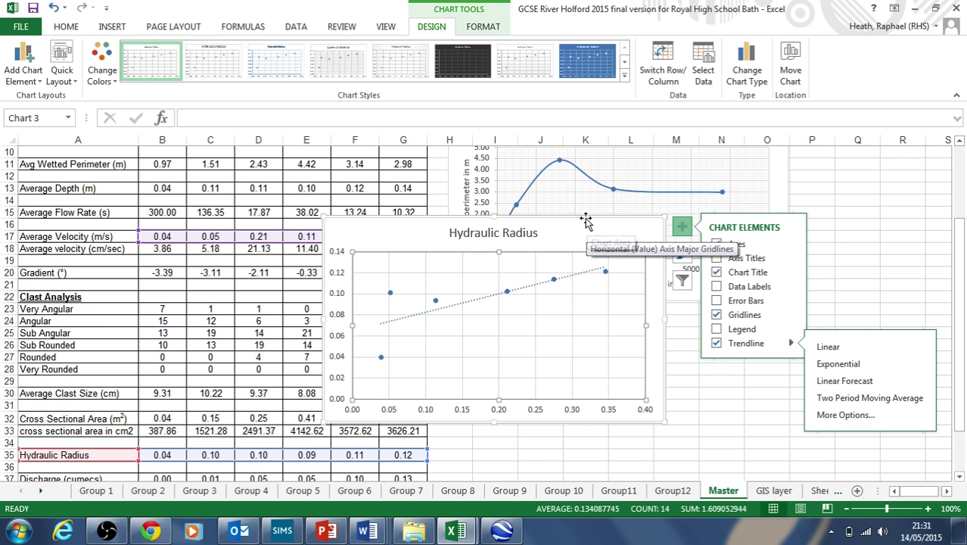
{"action": "left_click_drag", "start_coordinate": [579, 217], "coordinate": [713, 329]}
{"action": "left_click", "coordinate": [689, 323]}
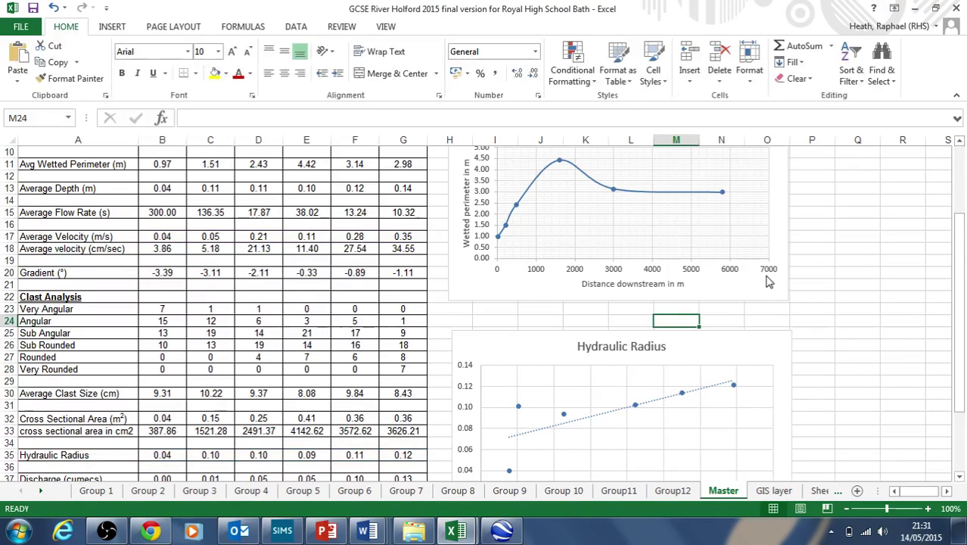
Switch to the Word write up sheets for river Holford 2015 and examine the guidance on cross sections drawn on graph paper.
{"action": "key", "text": "alt+Tab"}
{"action": "scroll", "coordinate": [697, 278], "scroll_direction": "up", "scroll_amount": 20}
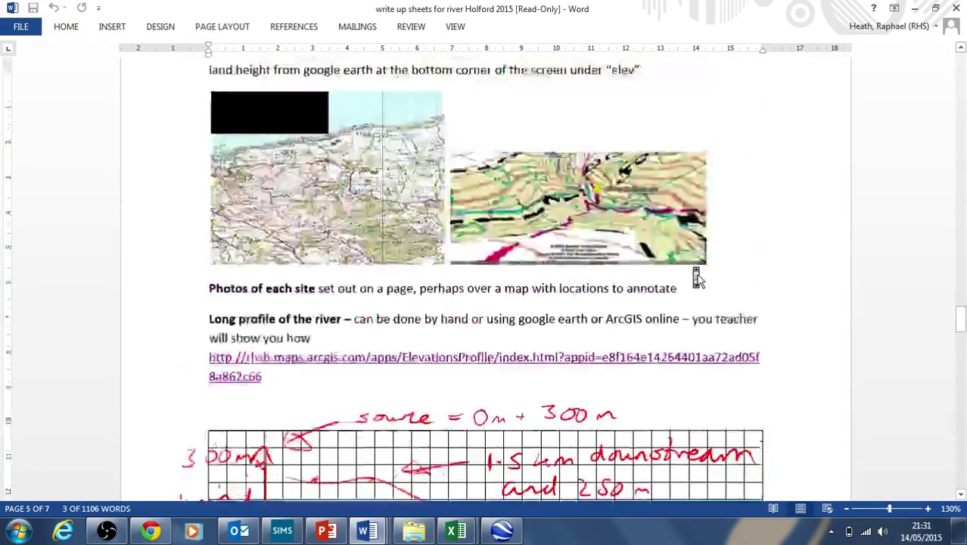
{"action": "scroll", "coordinate": [697, 278], "scroll_direction": "up", "scroll_amount": 15}
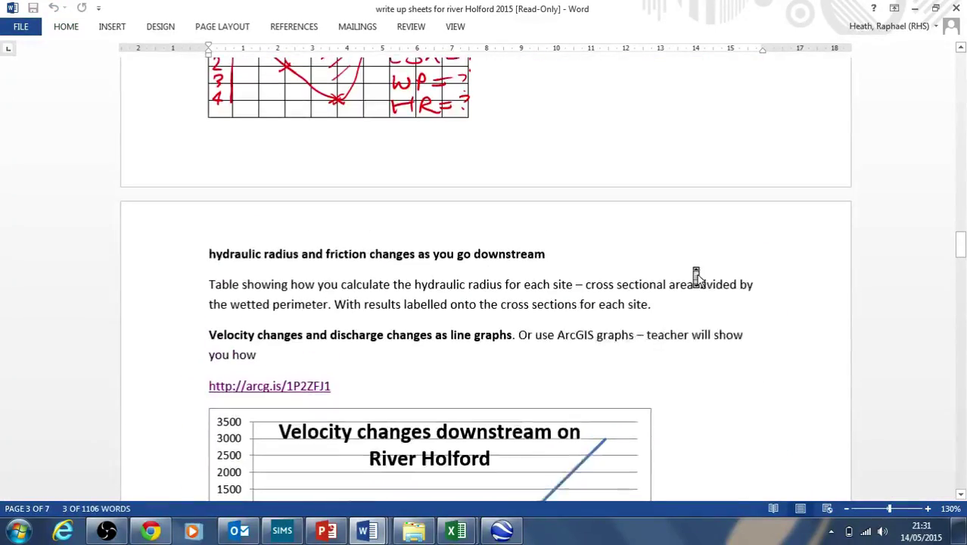
{"action": "scroll", "coordinate": [697, 277], "scroll_direction": "down", "scroll_amount": 5}
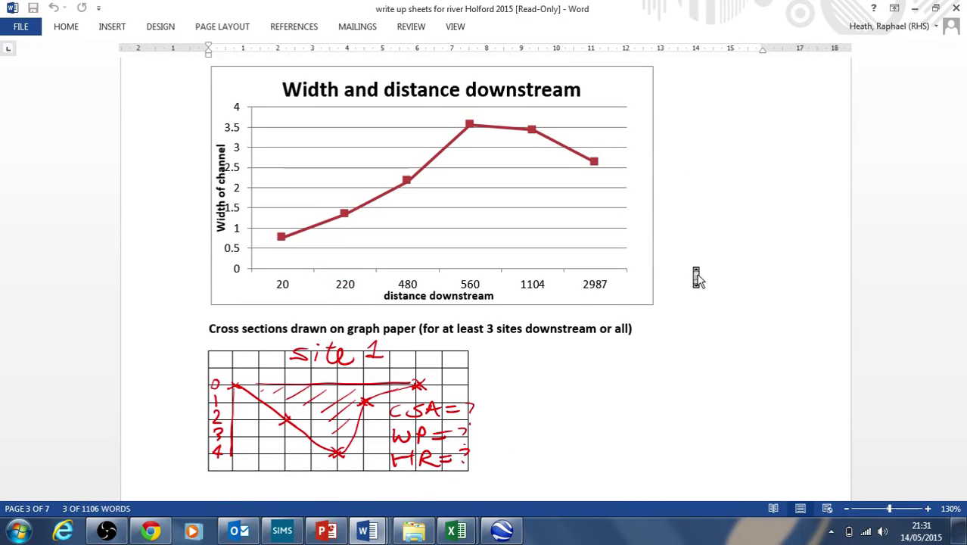
{"action": "scroll", "coordinate": [697, 278], "scroll_direction": "down", "scroll_amount": 1}
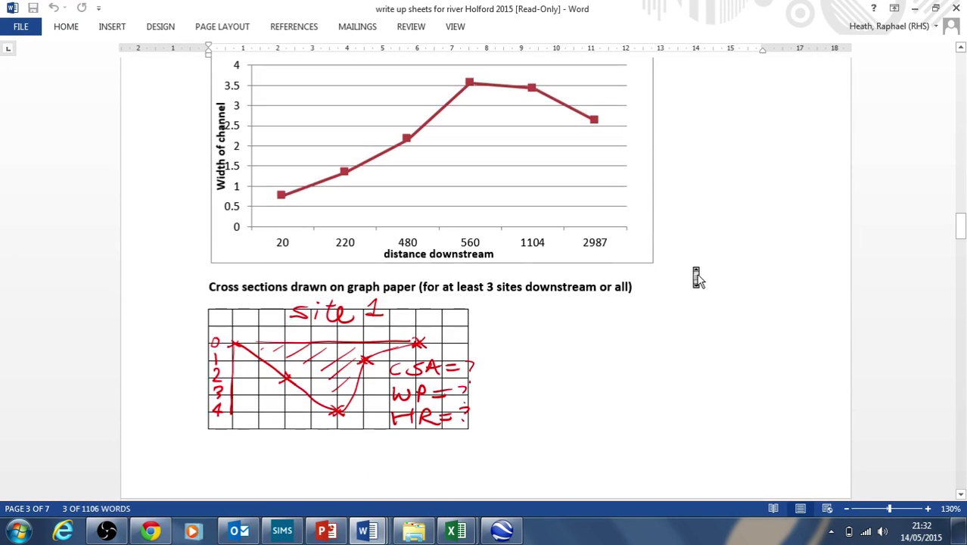
{"action": "scroll", "coordinate": [696, 277], "scroll_direction": "down", "scroll_amount": 1}
{"action": "scroll", "coordinate": [697, 278], "scroll_direction": "down", "scroll_amount": 2}
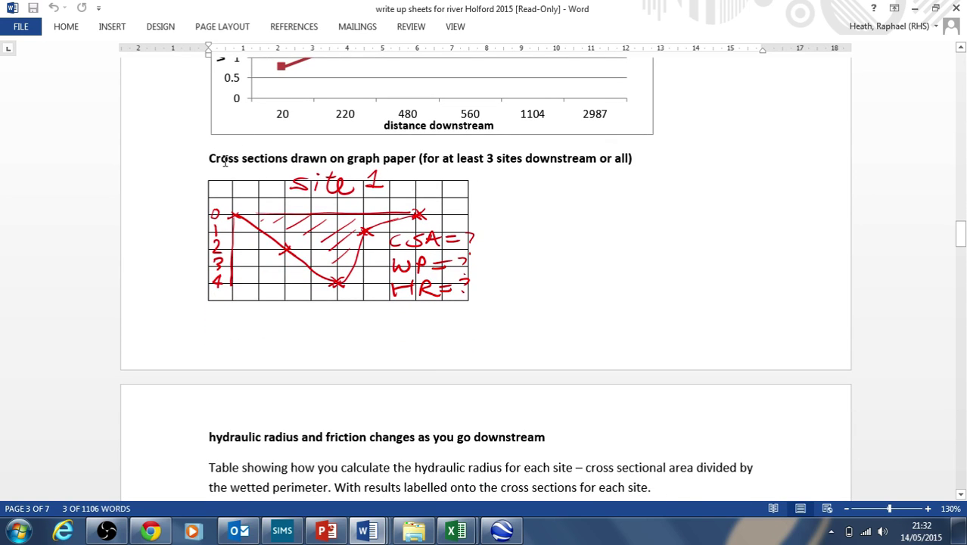
{"action": "mouse_move", "coordinate": [212, 158]}
{"action": "left_mouse_down"}
{"action": "mouse_move", "coordinate": [286, 162]}
{"action": "mouse_move", "coordinate": [446, 198]}
{"action": "mouse_move", "coordinate": [511, 275]}
{"action": "left_mouse_up"}
{"action": "left_click", "coordinate": [561, 266]}
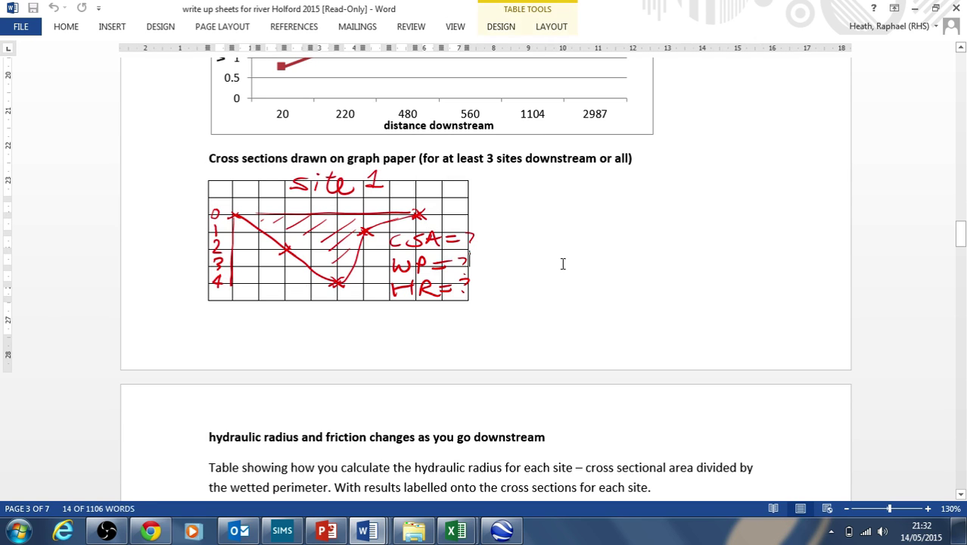
Examine the write-up guidance on hydraulic radius, velocity and discharge line graphs, and bedload changes.
{"action": "scroll", "coordinate": [558, 263], "scroll_direction": "down", "scroll_amount": 7}
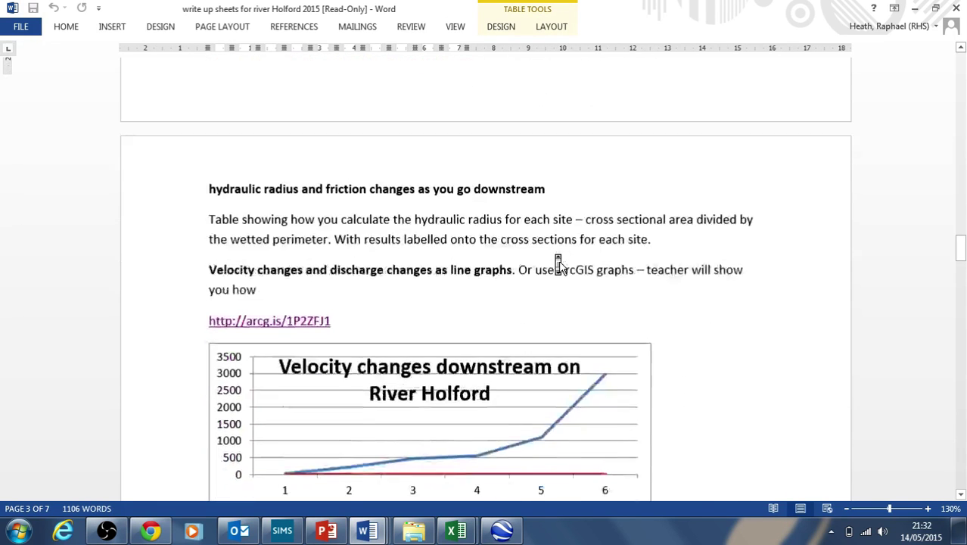
{"action": "scroll", "coordinate": [386, 212], "scroll_direction": "down", "scroll_amount": 6}
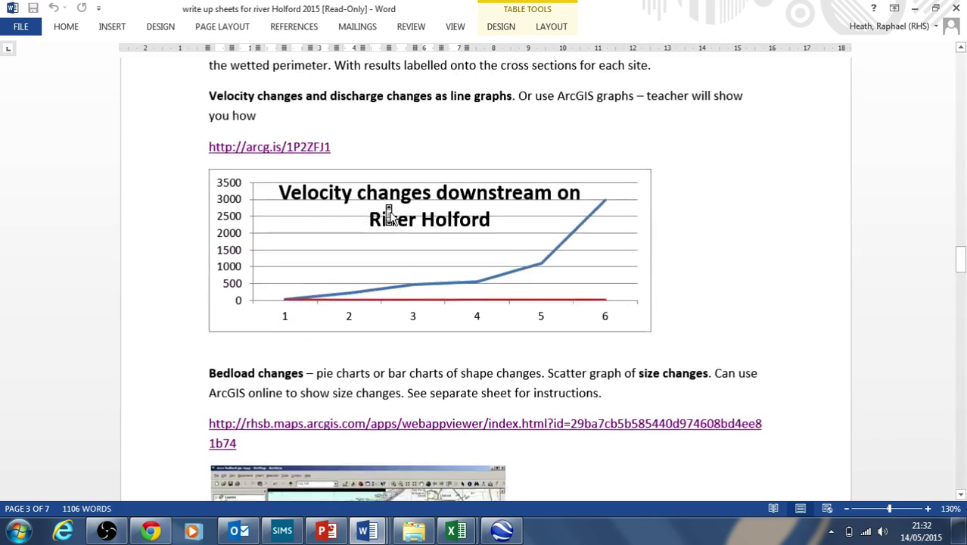
{"action": "scroll", "coordinate": [389, 216], "scroll_direction": "down", "scroll_amount": 1}
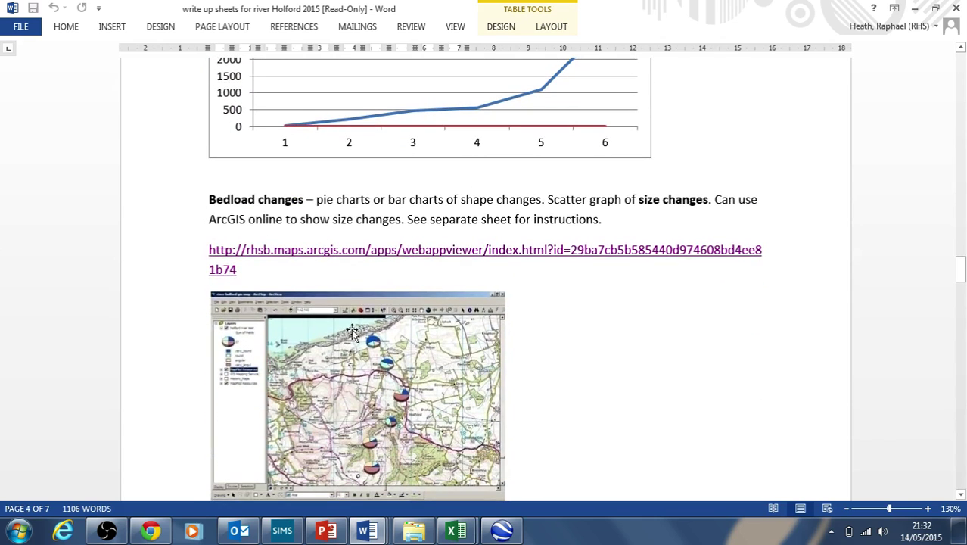
{"action": "scroll", "coordinate": [656, 396], "scroll_direction": "down", "scroll_amount": 2}
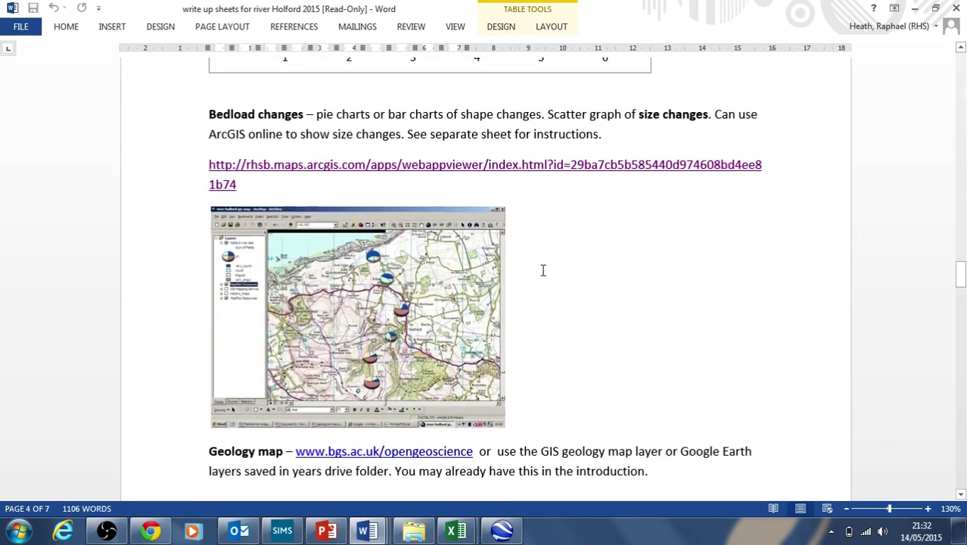
{"action": "scroll", "coordinate": [569, 269], "scroll_direction": "down", "scroll_amount": 2}
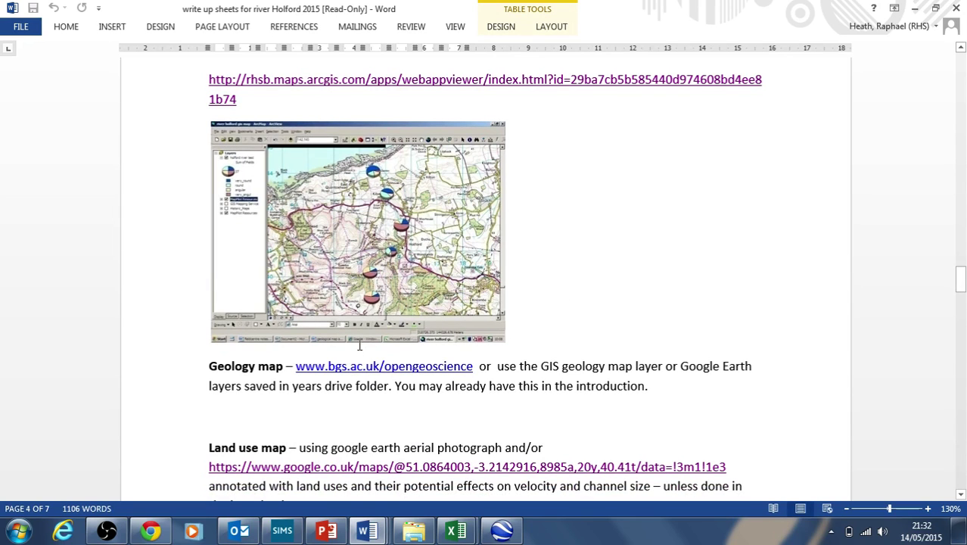
Highlight the geology map link and the Land use map paragraph in turn while reading the map guidance.
{"action": "left_click_drag", "start_coordinate": [518, 370], "coordinate": [295, 370]}
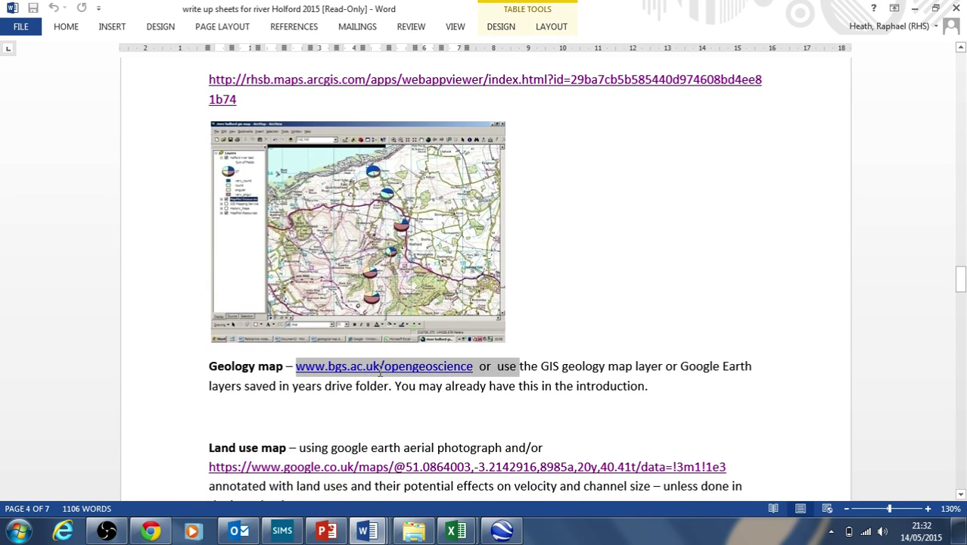
{"action": "left_click", "coordinate": [563, 368]}
{"action": "scroll", "coordinate": [571, 368], "scroll_direction": "down", "scroll_amount": 6}
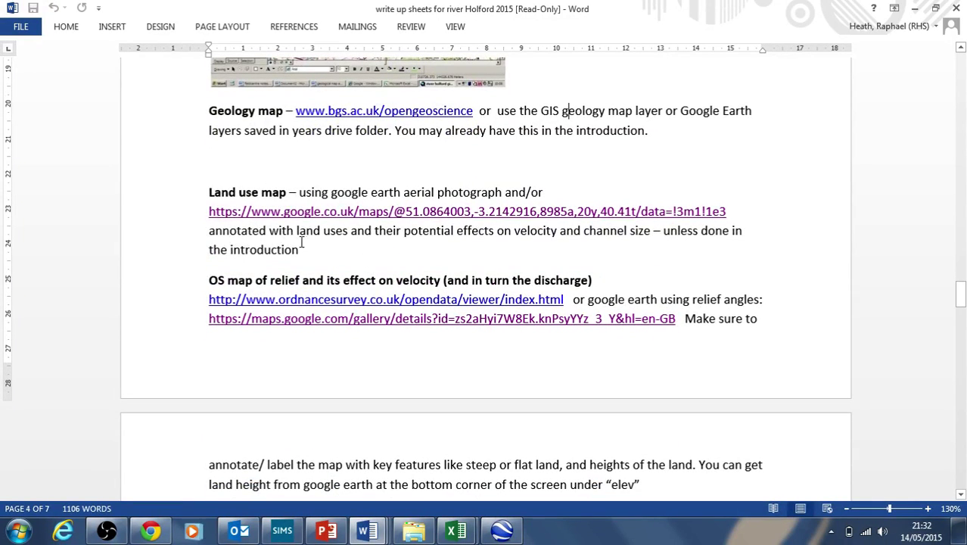
{"action": "left_click_drag", "start_coordinate": [302, 243], "coordinate": [231, 204]}
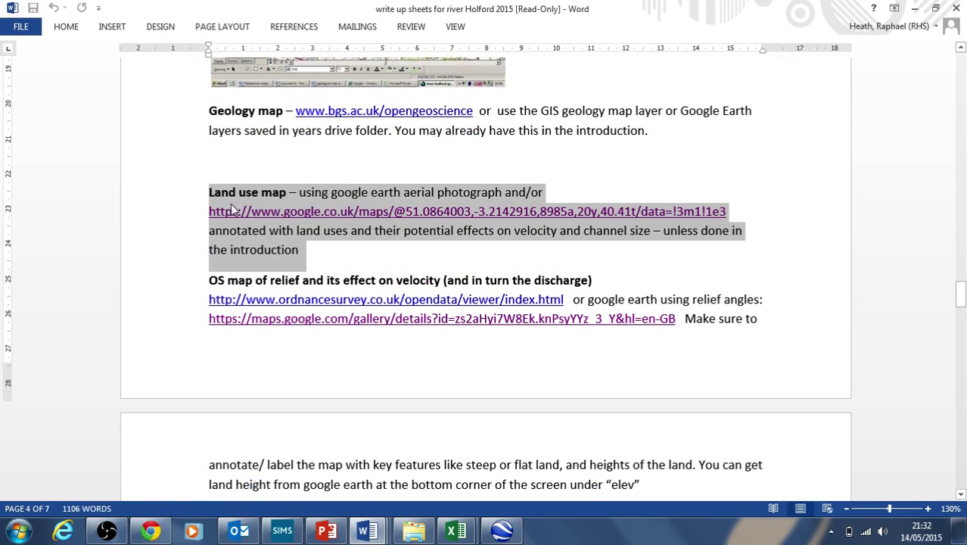
{"action": "left_click", "coordinate": [337, 236]}
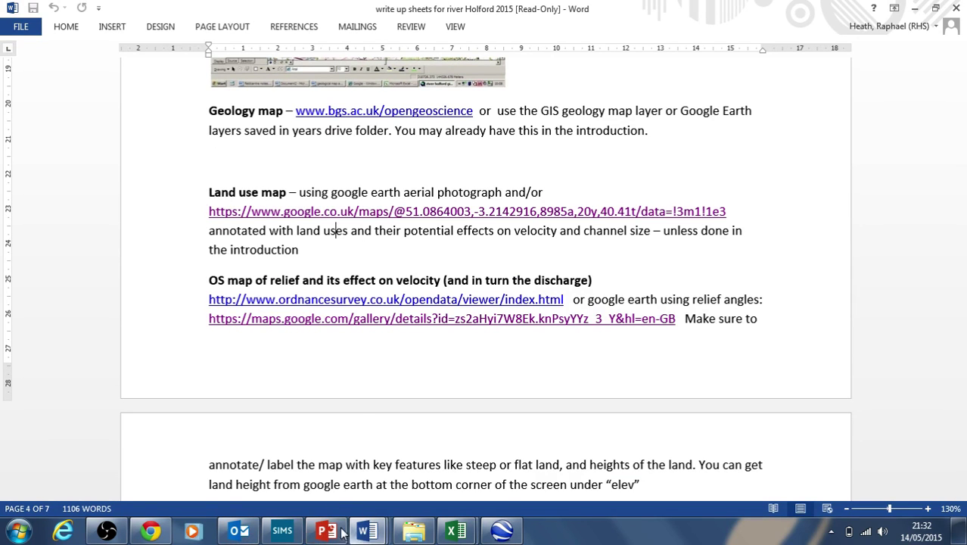
Switch to Google Maps in Chrome and examine the aerial imagery around Butterfly Wood near Holford, checking it against the Word land use guidance.
{"action": "left_click", "coordinate": [155, 531]}
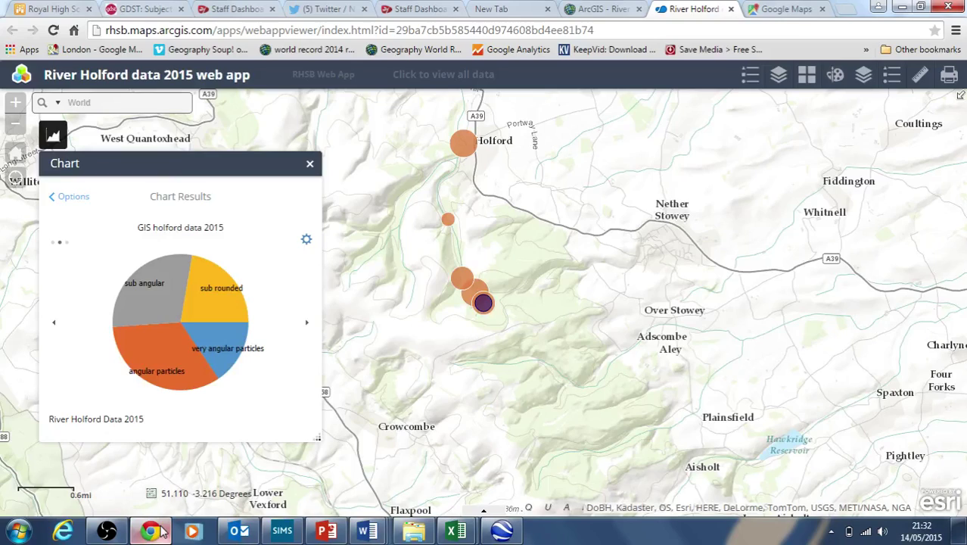
{"action": "left_click", "coordinate": [787, 9]}
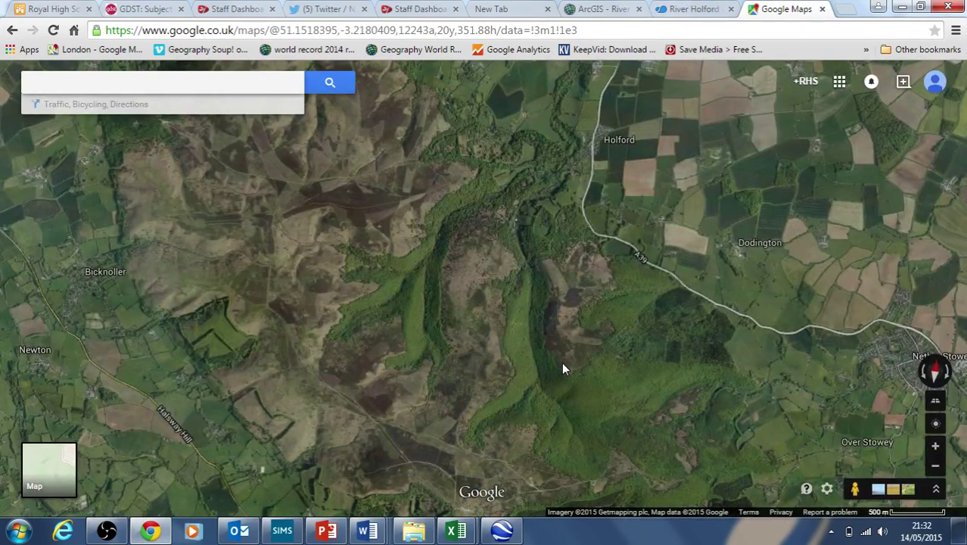
{"action": "scroll", "coordinate": [550, 362], "scroll_direction": "up", "scroll_amount": 2}
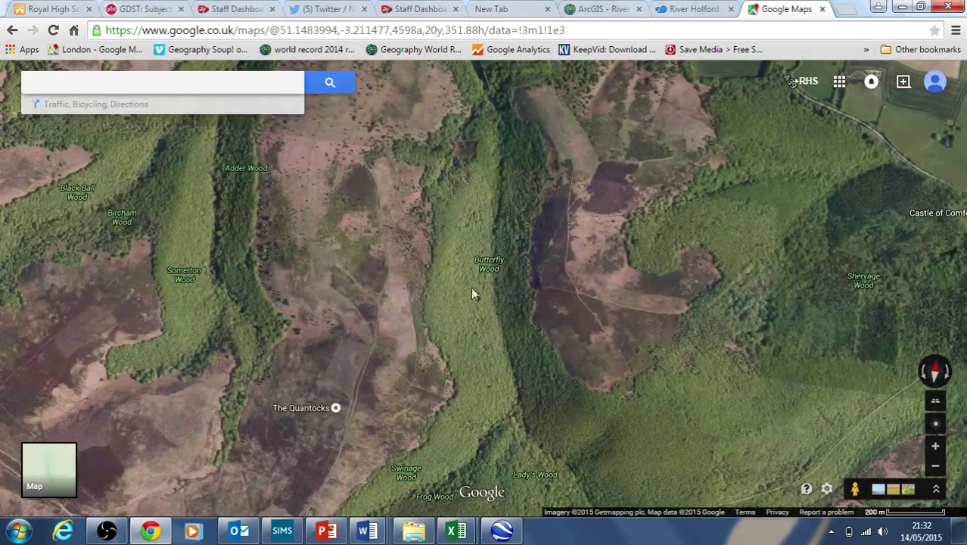
{"action": "key", "text": "alt+Tab"}
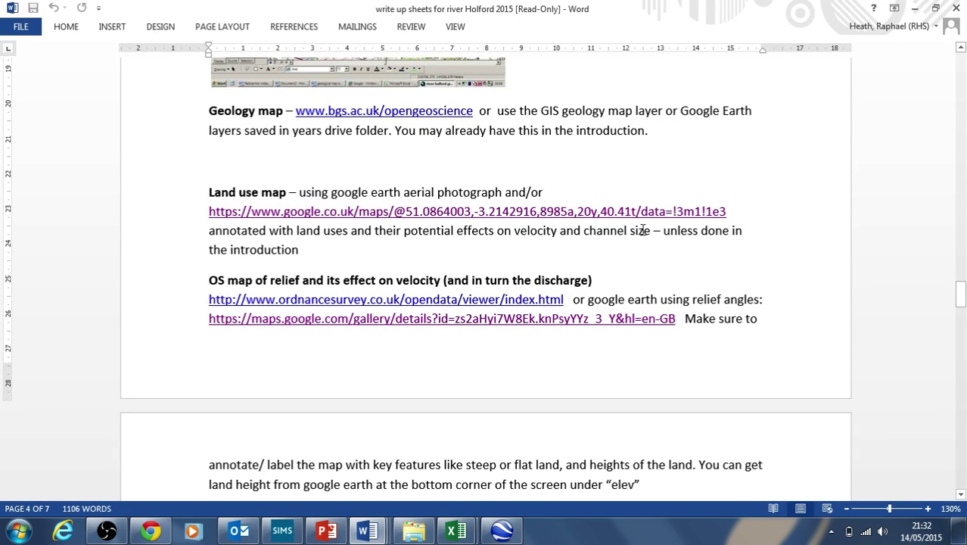
{"action": "key", "text": "alt+Tab"}
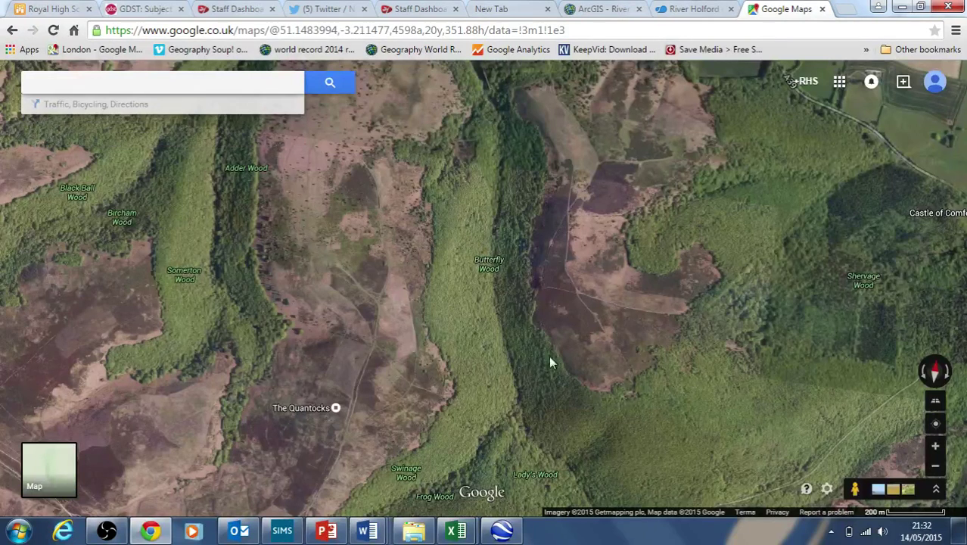
Tilt the Google Maps imagery to an oblique 3D view and examine land use along the valley towards Holford.
{"action": "left_click", "coordinate": [937, 402]}
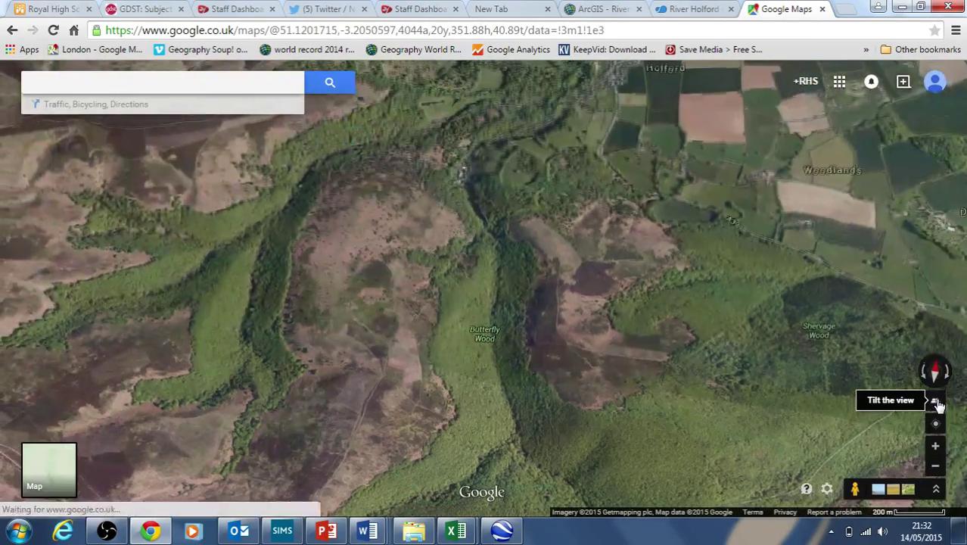
{"action": "left_click", "coordinate": [936, 402]}
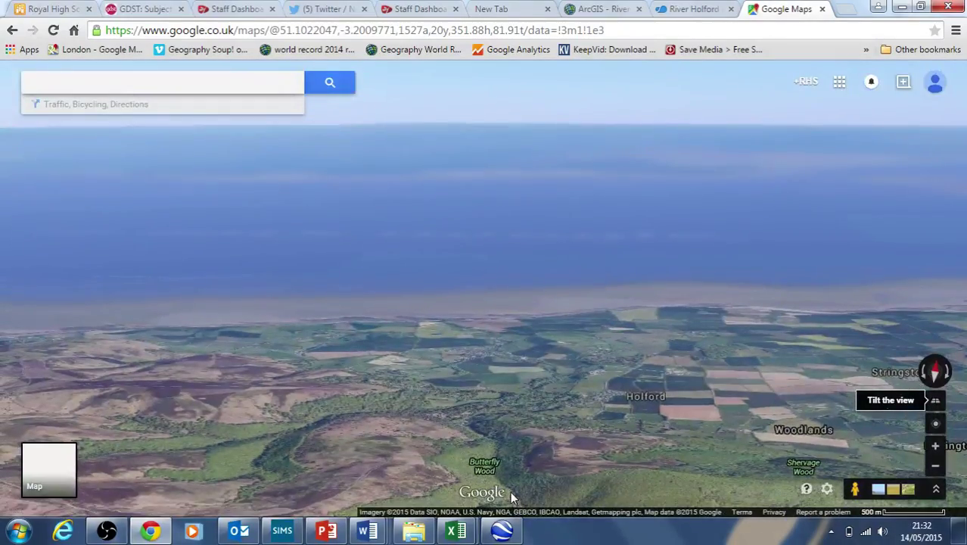
{"action": "scroll", "coordinate": [510, 488], "scroll_direction": "up", "scroll_amount": 3}
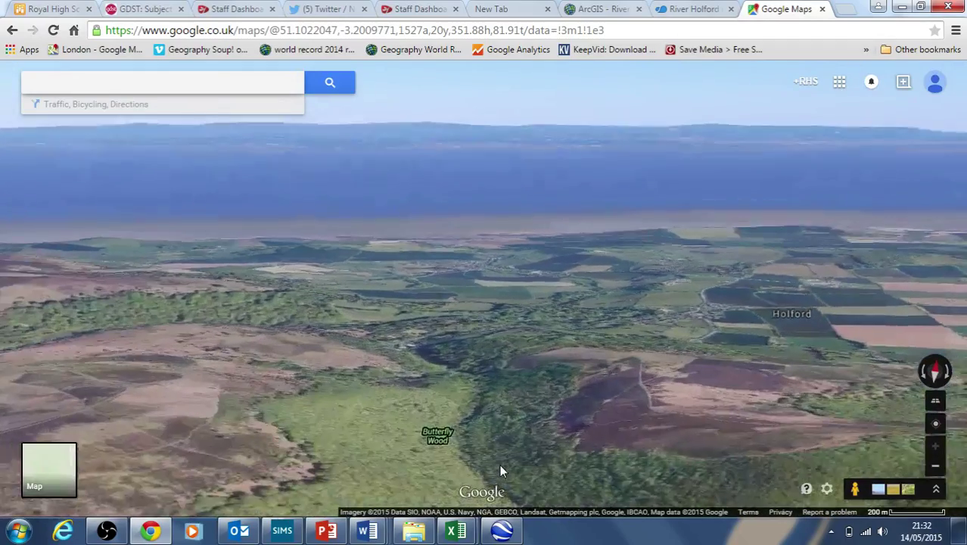
{"action": "scroll", "coordinate": [495, 463], "scroll_direction": "up", "scroll_amount": 3}
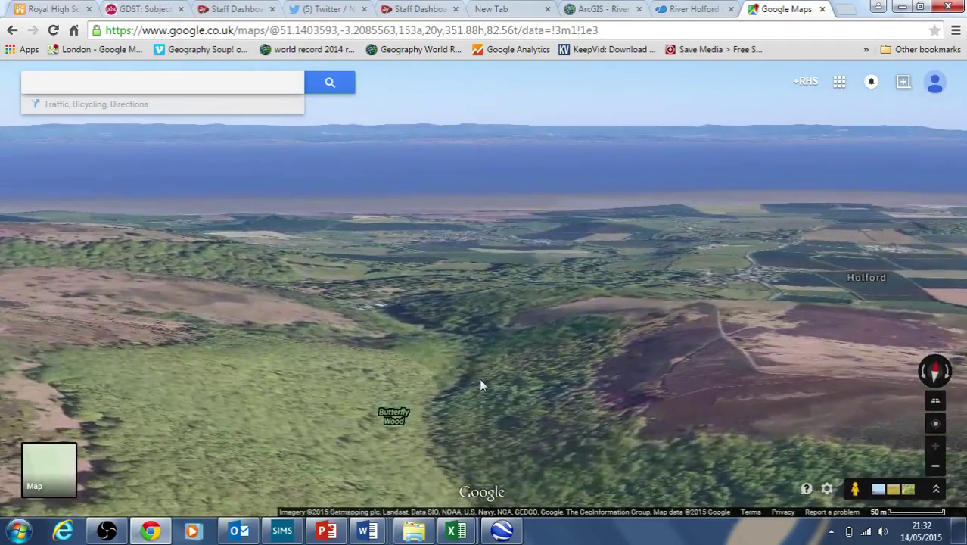
{"action": "left_click_drag", "start_coordinate": [479, 385], "coordinate": [289, 255]}
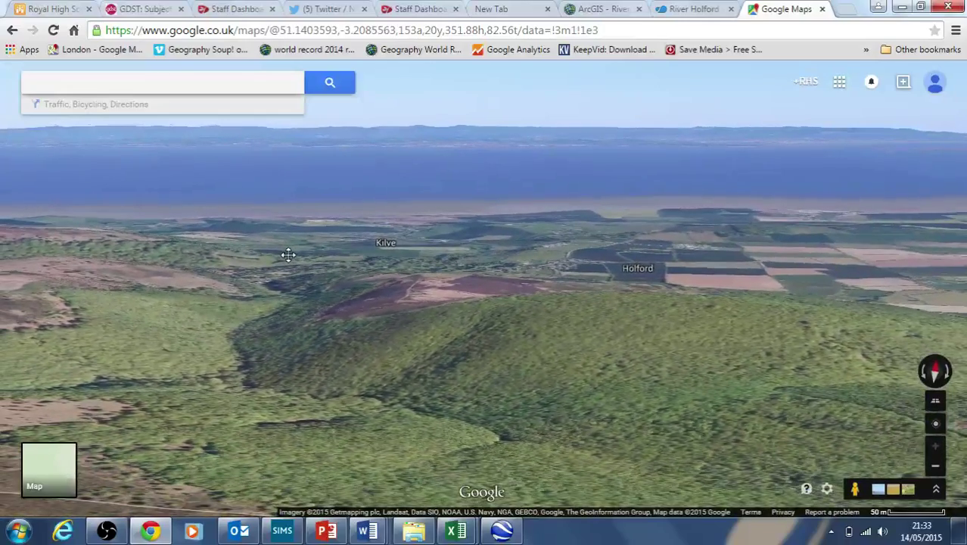
{"action": "scroll", "coordinate": [533, 313], "scroll_direction": "down", "scroll_amount": 1}
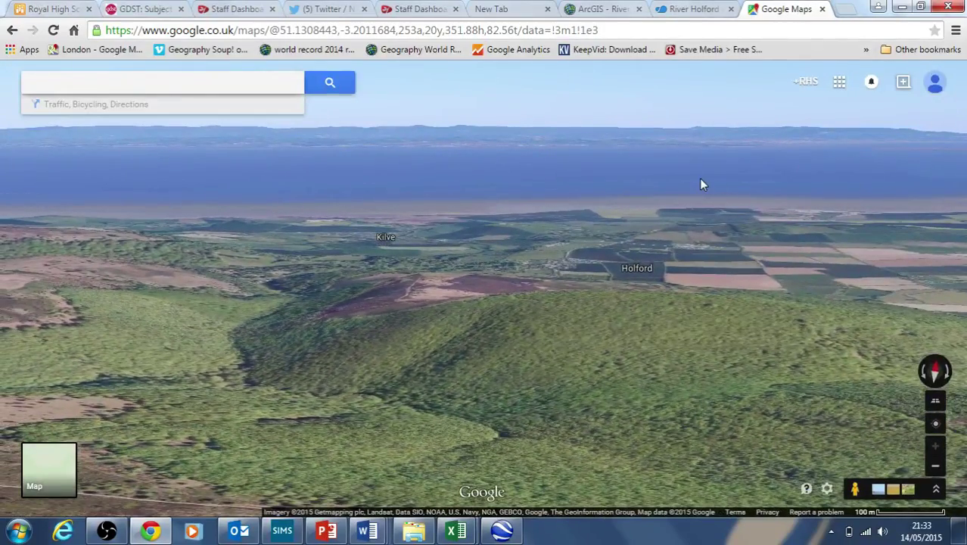
Return to the Word write-up sheets and review the guidance on the OS relief map, site photos and long profile.
{"action": "key", "text": "alt+Tab"}
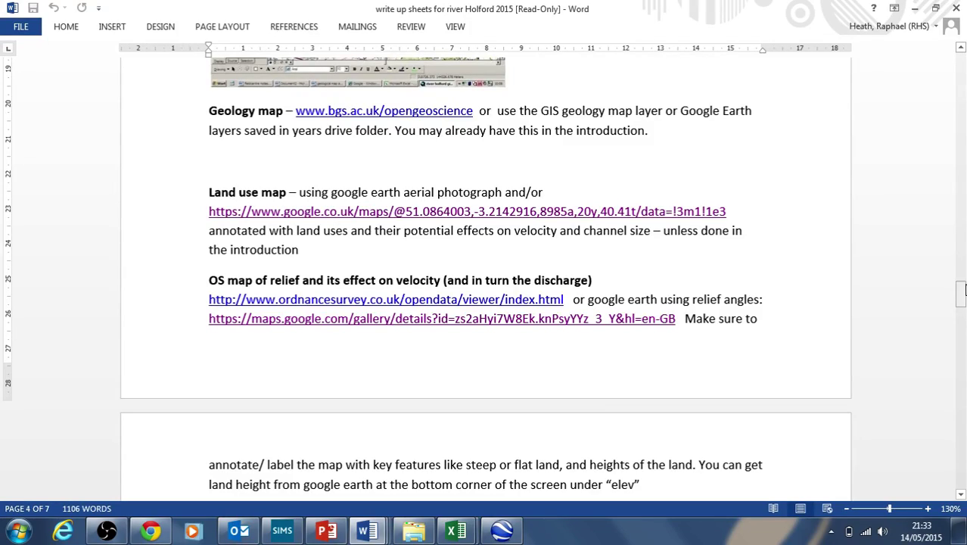
{"action": "left_click_drag", "start_coordinate": [964, 289], "coordinate": [962, 327]}
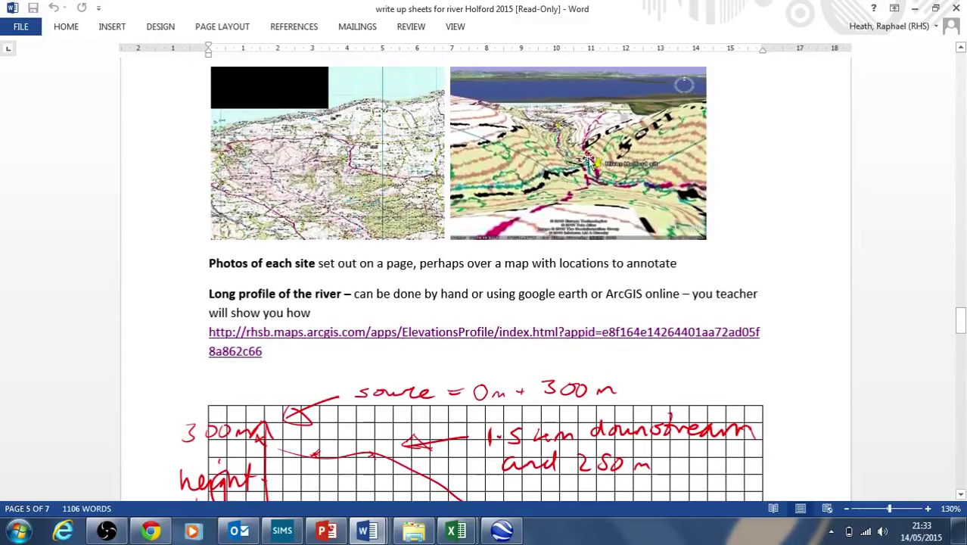
{"action": "left_click_drag", "start_coordinate": [963, 338], "coordinate": [962, 352]}
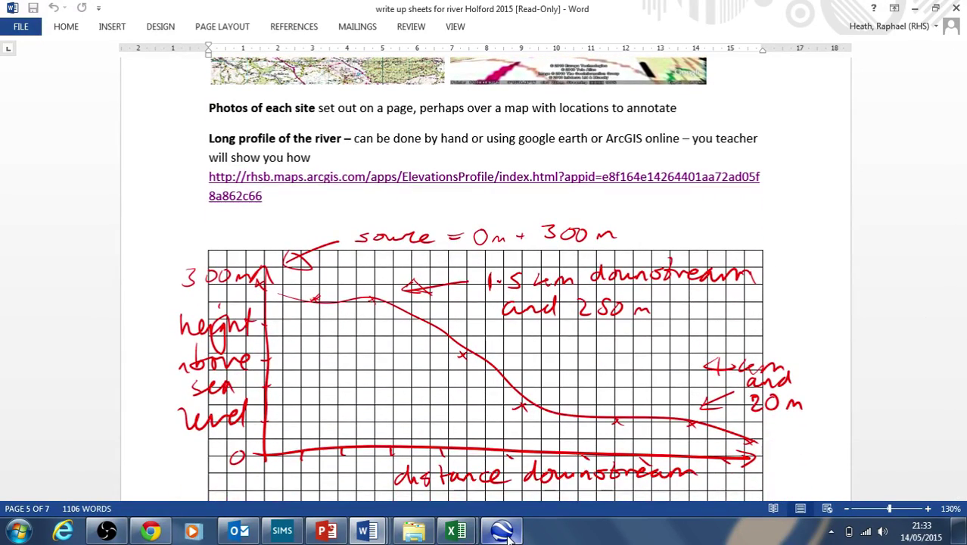
Switch to Google Earth, view the elevation profile of the Holford river route, and close the profile.
{"action": "mouse_move", "coordinate": [509, 538]}
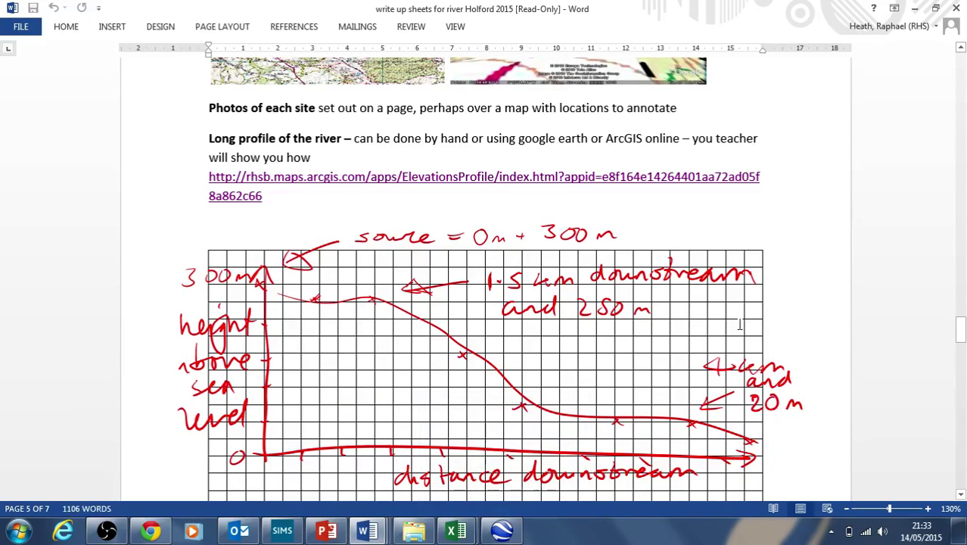
{"action": "left_click", "coordinate": [501, 531]}
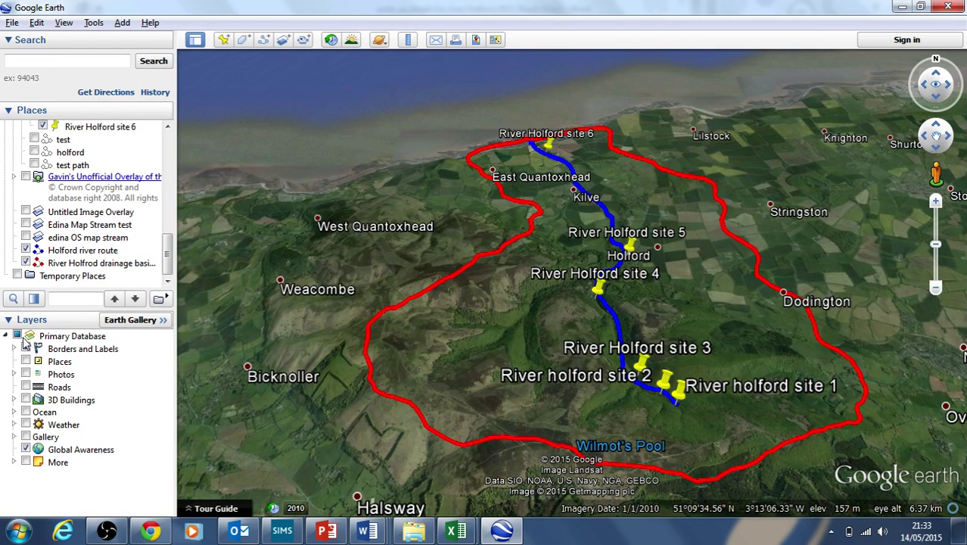
{"action": "left_click", "coordinate": [84, 253]}
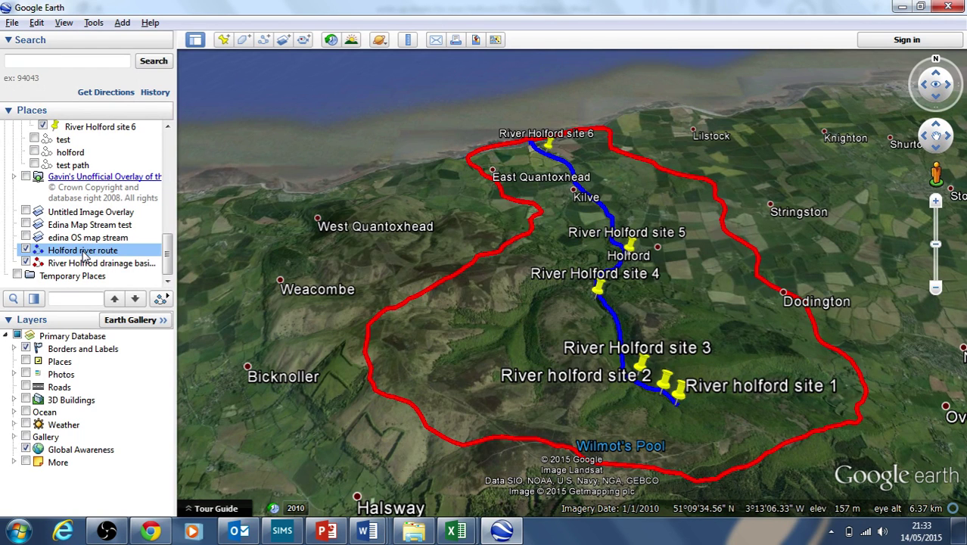
{"action": "right_click", "coordinate": [126, 256]}
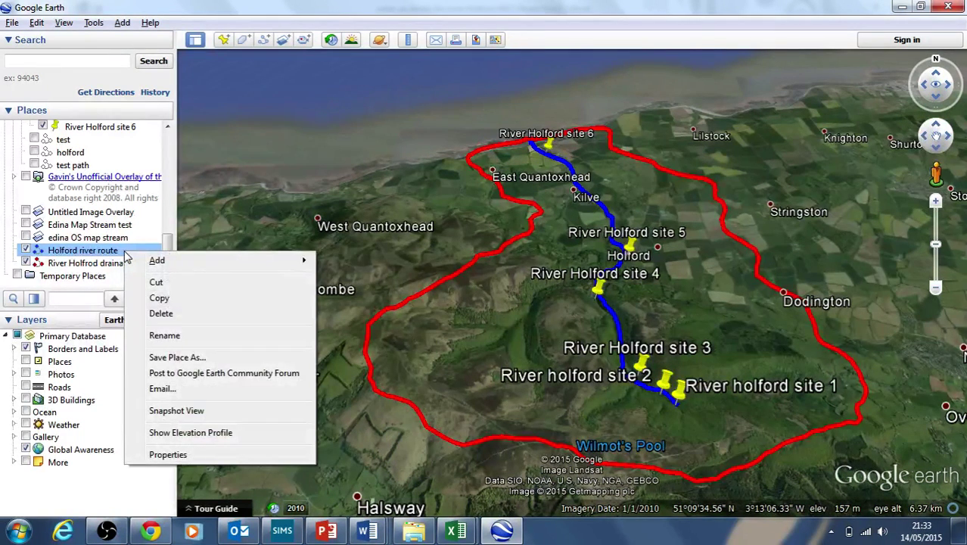
{"action": "left_click", "coordinate": [172, 437]}
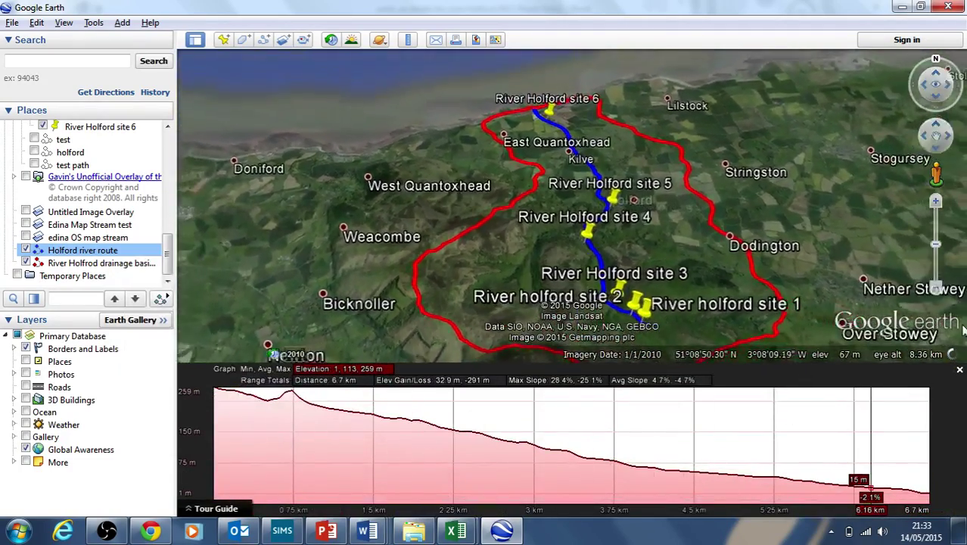
{"action": "left_click", "coordinate": [958, 370]}
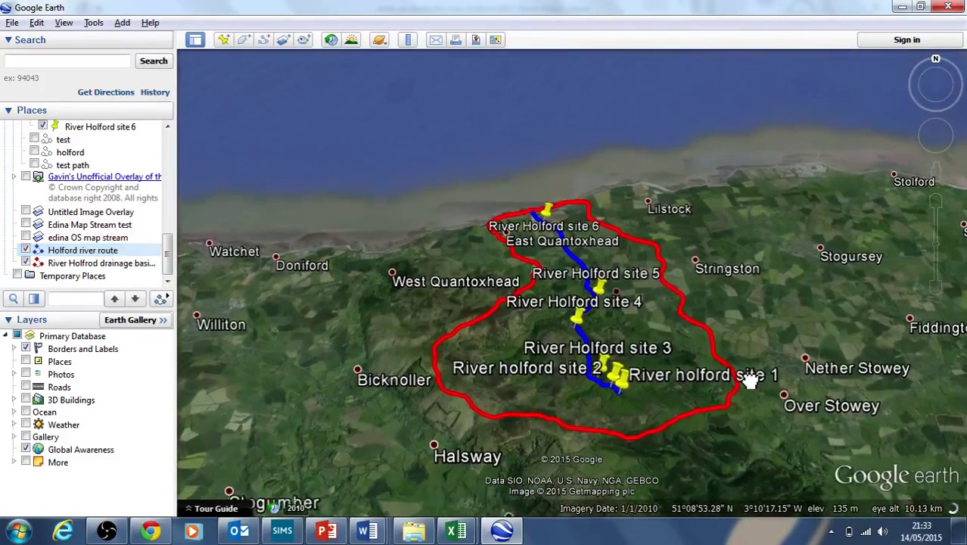
Examine the terrain and land use along the river route from River Holford site 1 through site 5 and Kilve towards the coast.
{"action": "scroll", "coordinate": [689, 378], "scroll_direction": "up", "scroll_amount": 3}
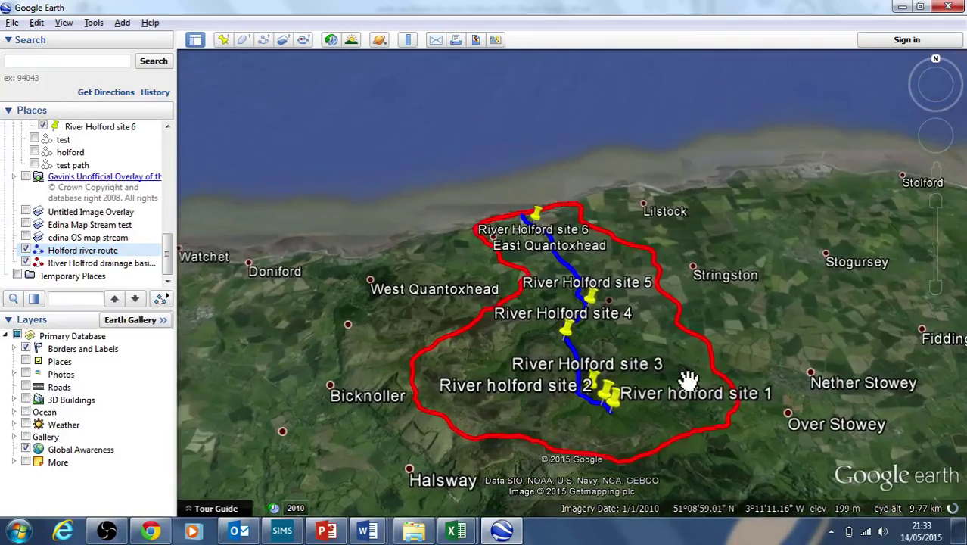
{"action": "scroll", "coordinate": [630, 401], "scroll_direction": "up", "scroll_amount": 3}
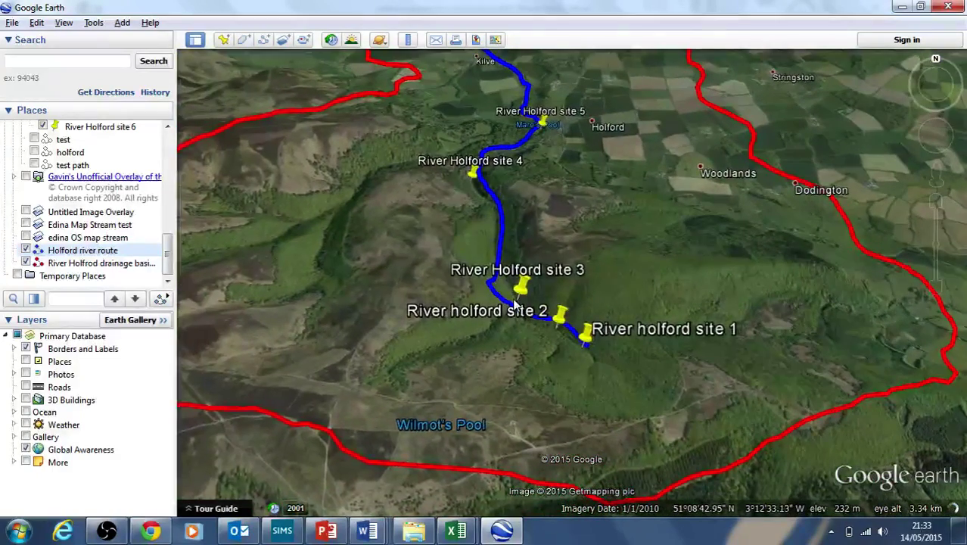
{"action": "scroll", "coordinate": [541, 293], "scroll_direction": "up", "scroll_amount": 3}
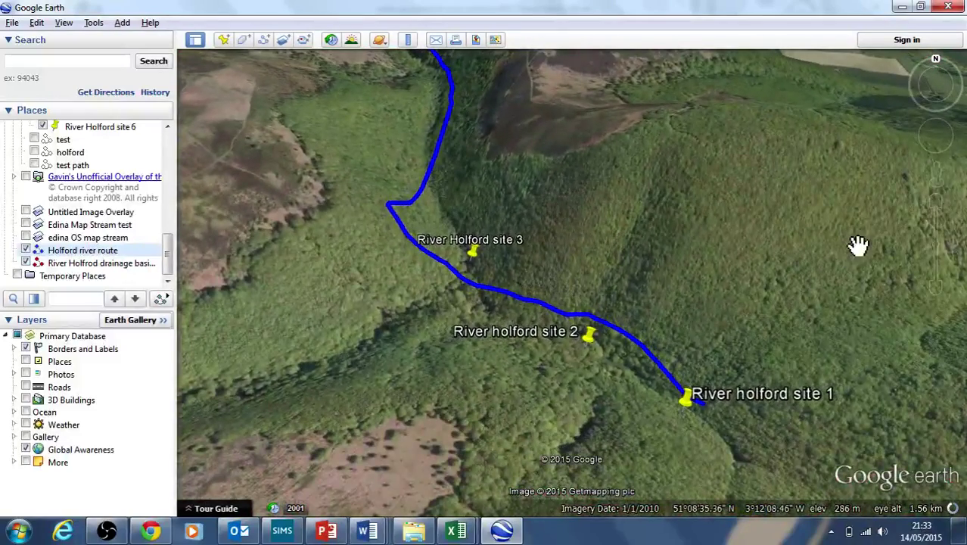
{"action": "left_click_drag", "start_coordinate": [938, 100], "coordinate": [936, 80]}
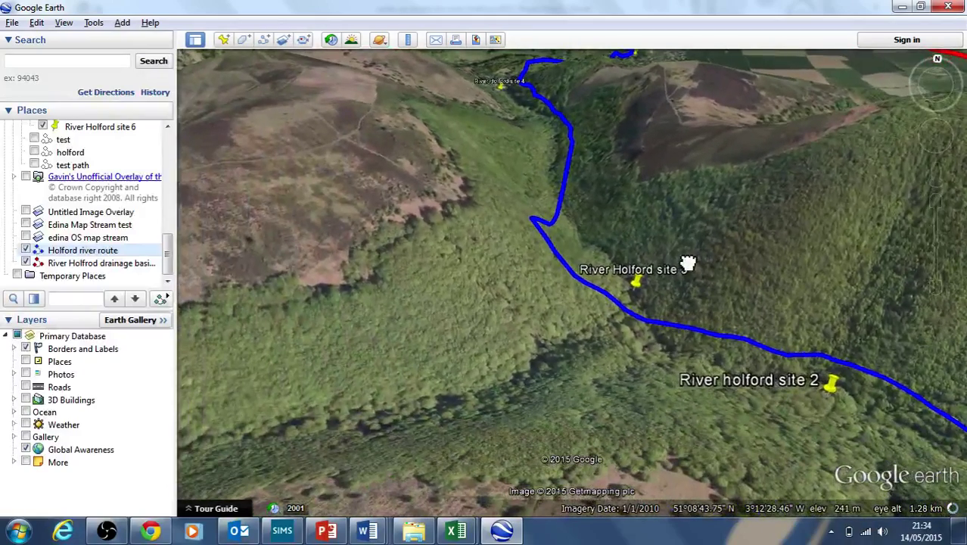
{"action": "left_click_drag", "start_coordinate": [641, 217], "coordinate": [516, 264]}
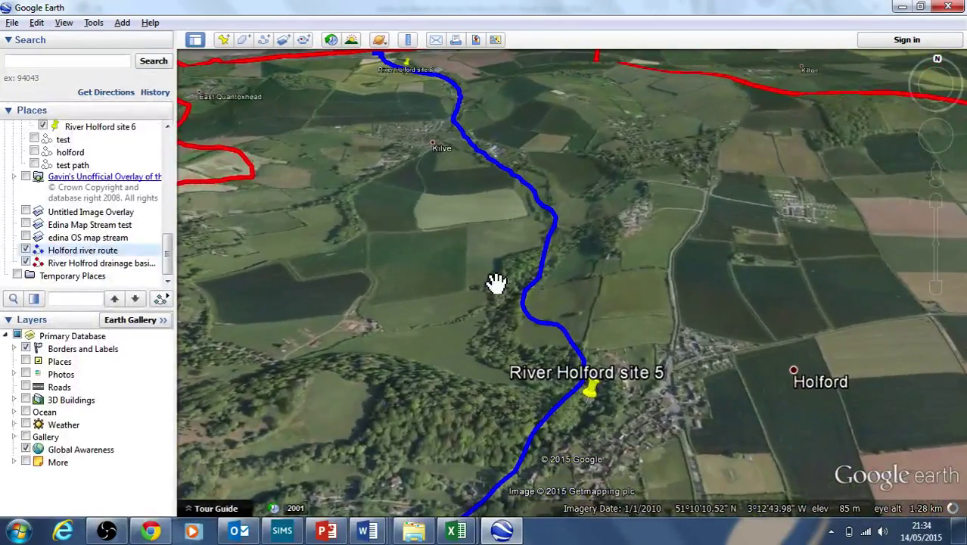
{"action": "scroll", "coordinate": [506, 450], "scroll_direction": "up", "scroll_amount": 2}
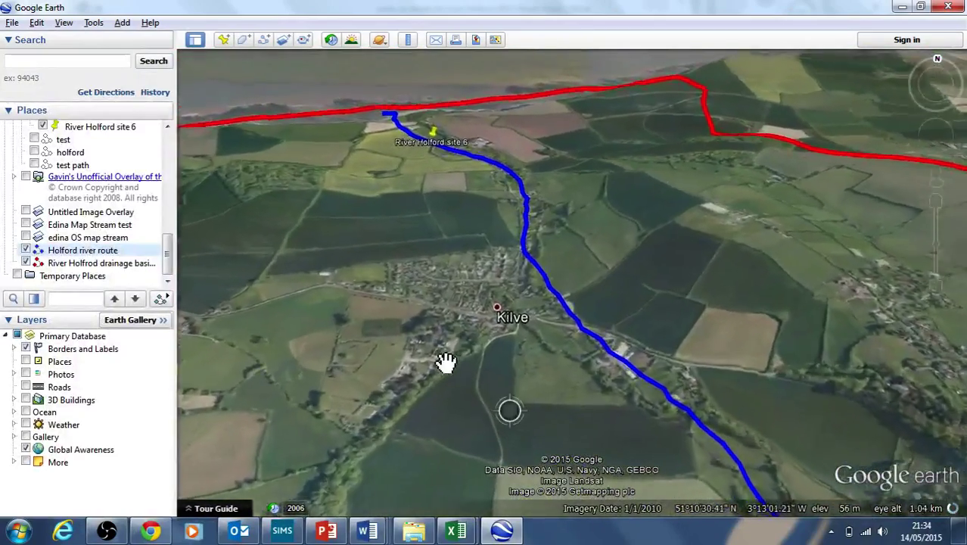
{"action": "scroll", "coordinate": [453, 358], "scroll_direction": "down", "scroll_amount": 3}
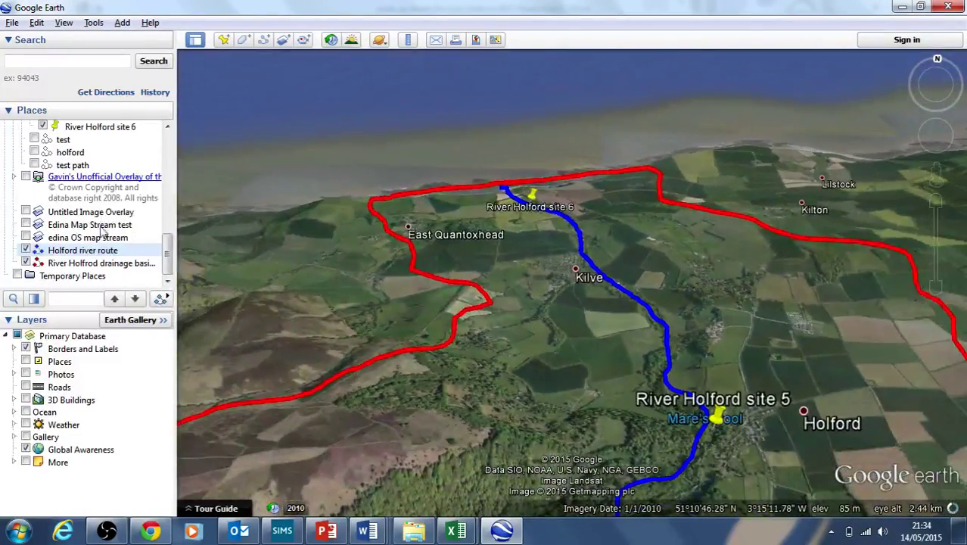
Overlay the Ordnance Survey map and the BGS onshore geology 1:625000 layer in turn, hiding each after viewing it.
{"action": "left_click", "coordinate": [26, 177]}
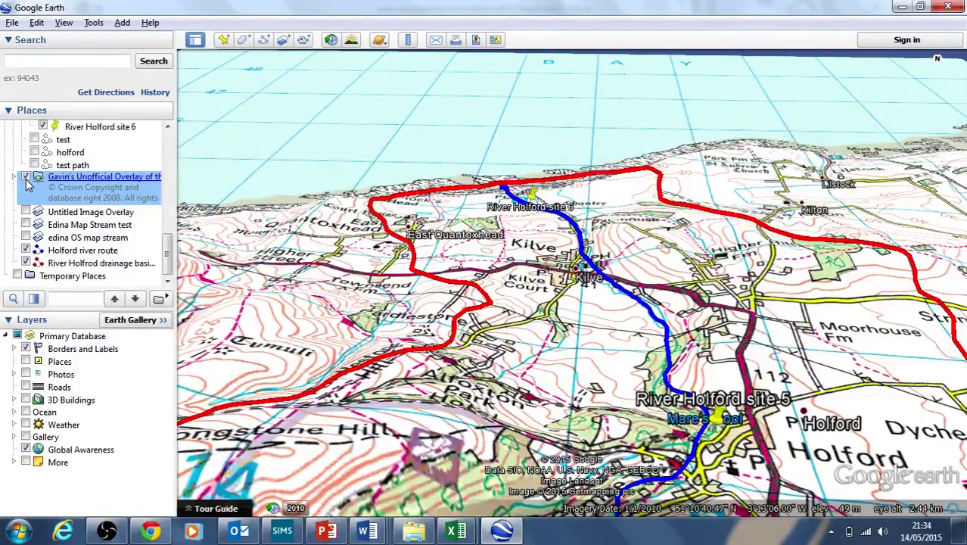
{"action": "left_click", "coordinate": [25, 177]}
{"action": "scroll", "coordinate": [170, 168], "scroll_direction": "up", "scroll_amount": 4}
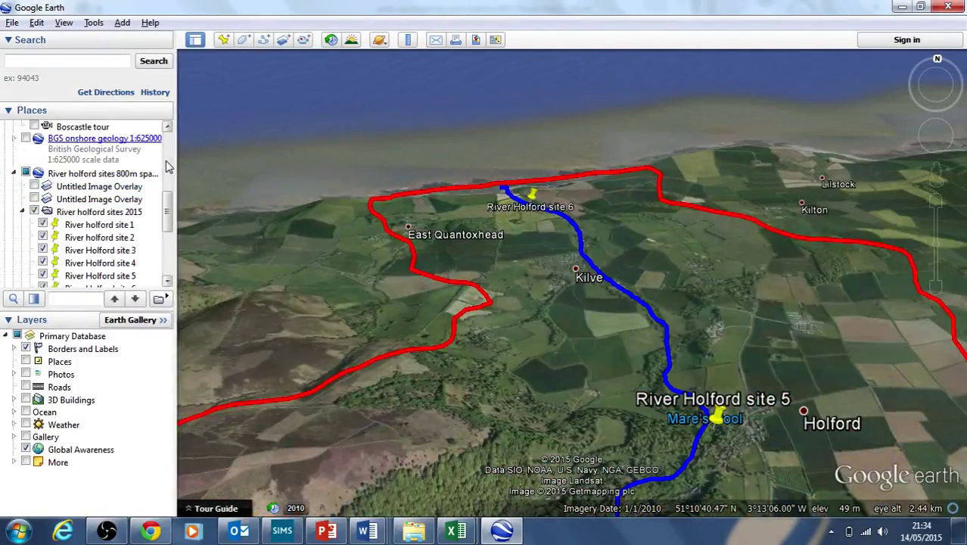
{"action": "left_click", "coordinate": [25, 139]}
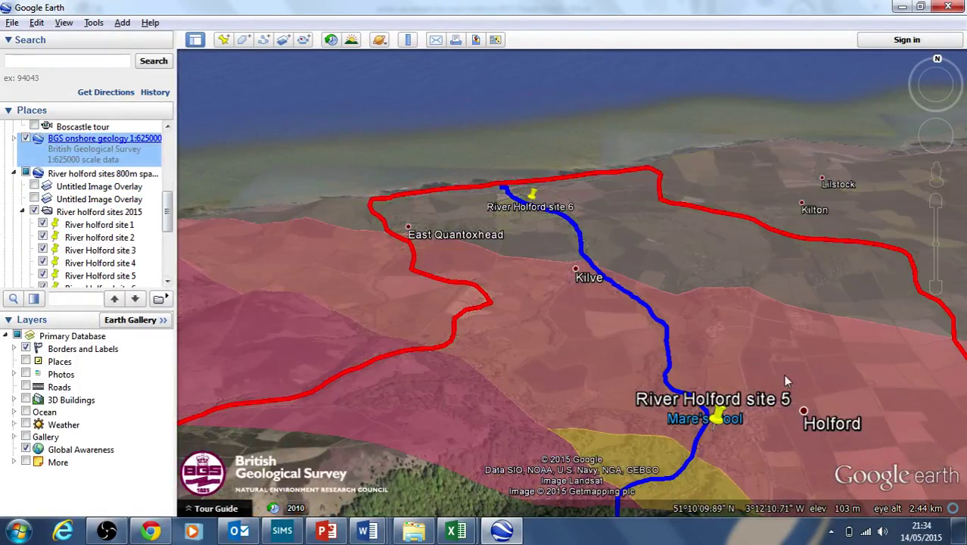
{"action": "left_click", "coordinate": [25, 139]}
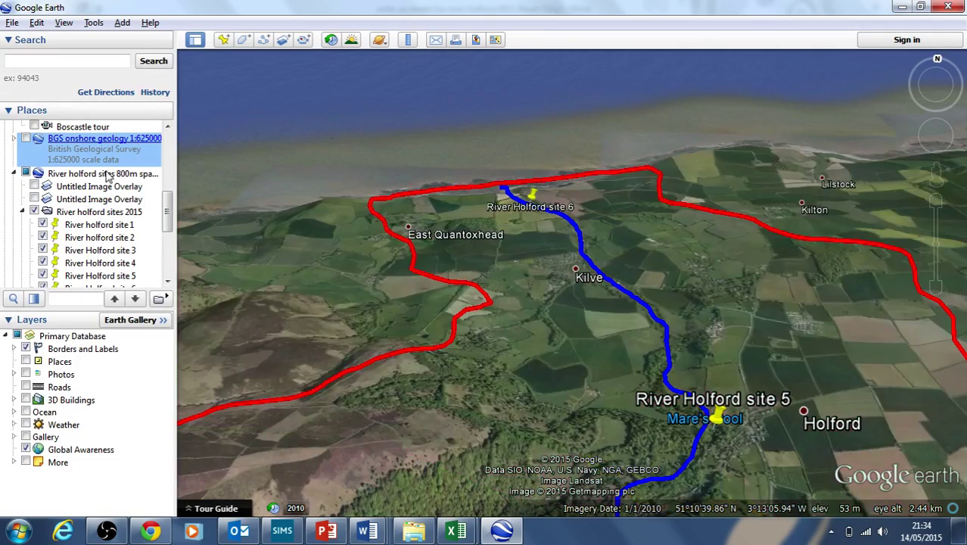
Examine the drainage basin from the upper sites downstream and inspect the fields and coastline around River Holford site 6.
{"action": "left_click_drag", "start_coordinate": [563, 335], "coordinate": [652, 274]}
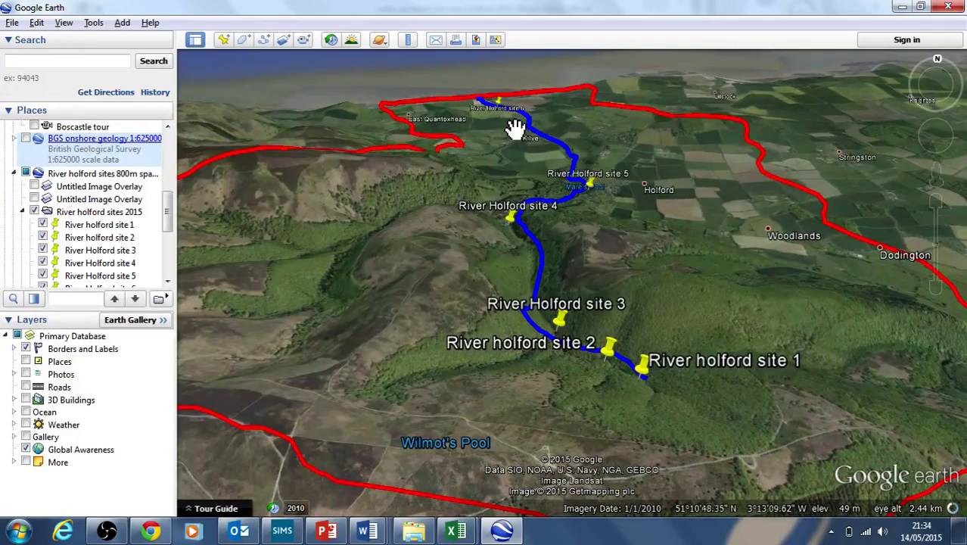
{"action": "left_click_drag", "start_coordinate": [501, 134], "coordinate": [512, 302]}
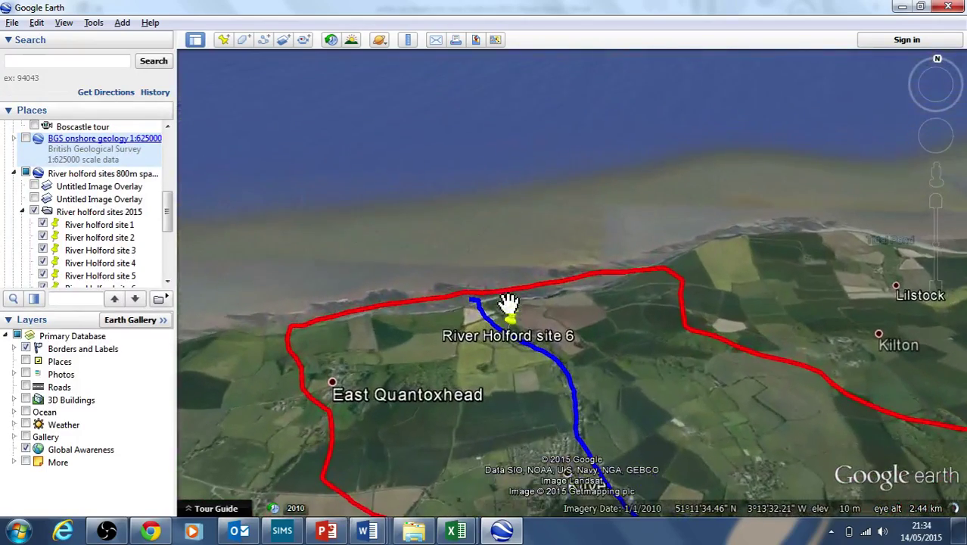
{"action": "scroll", "coordinate": [499, 391], "scroll_direction": "up", "scroll_amount": 3}
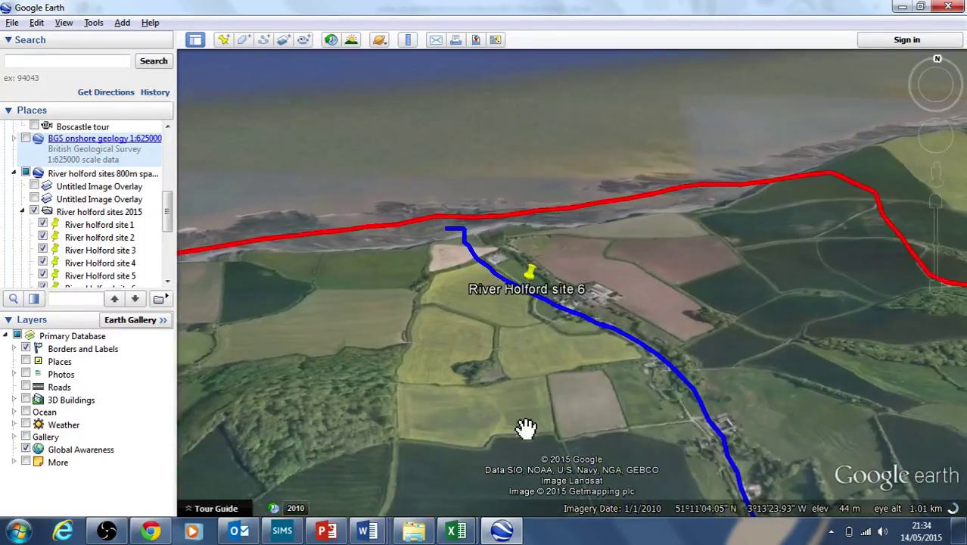
{"action": "left_click_drag", "start_coordinate": [522, 431], "coordinate": [399, 447]}
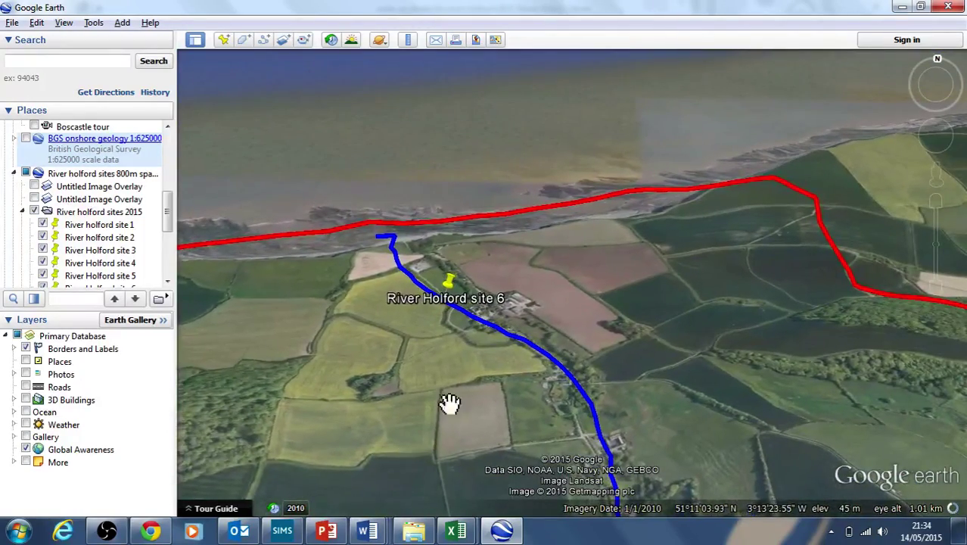